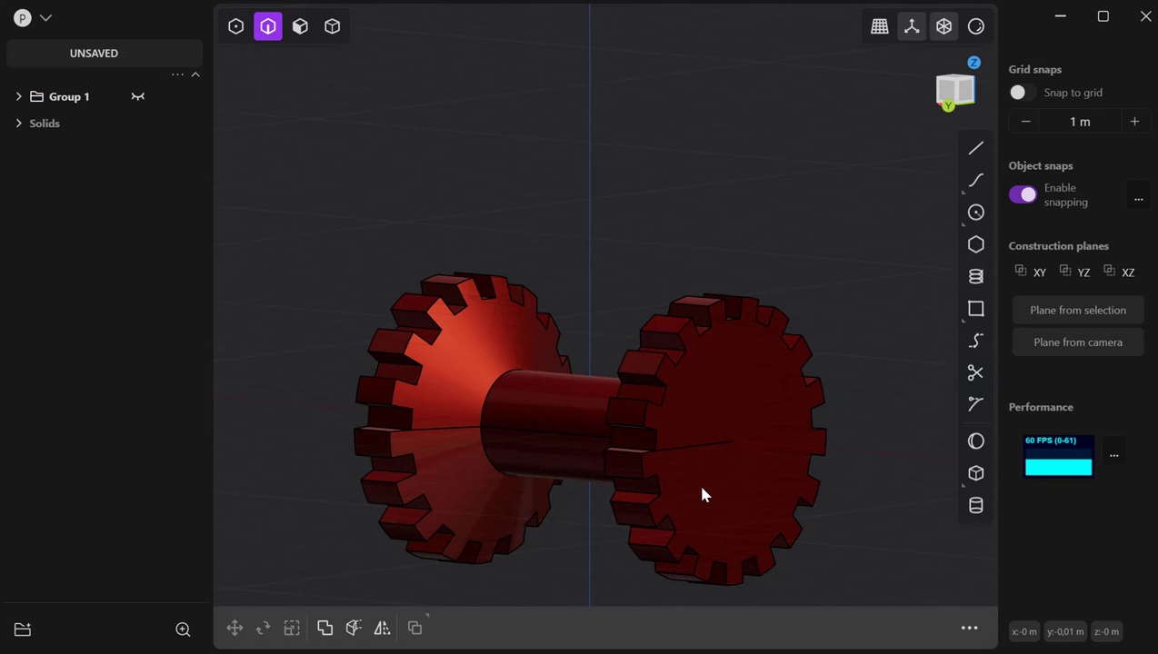
Step: Clear the scene by deleting Group 1, the remaining curves and all existing solids
click(53, 95)
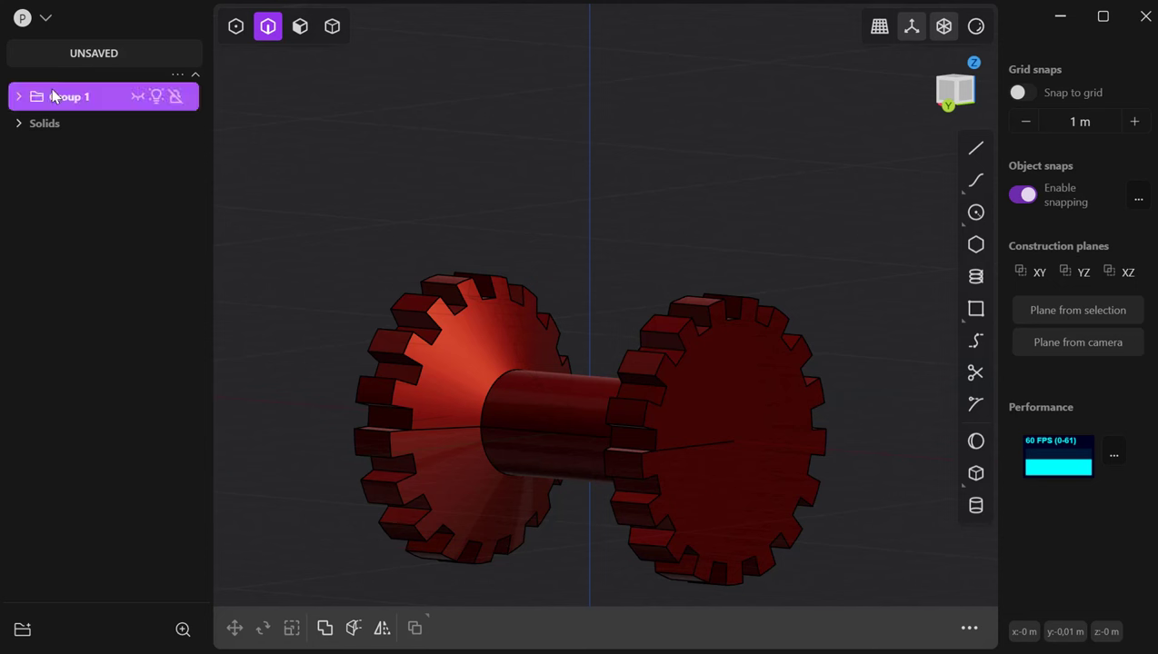
key(Delete)
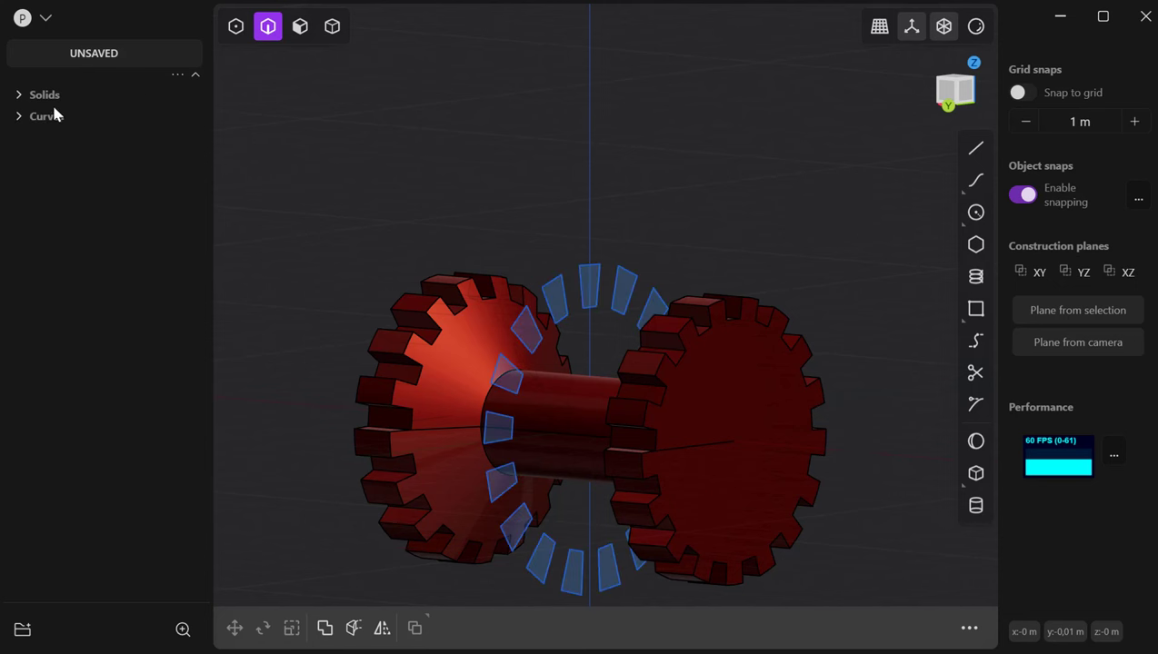
click(52, 116)
key(Delete)
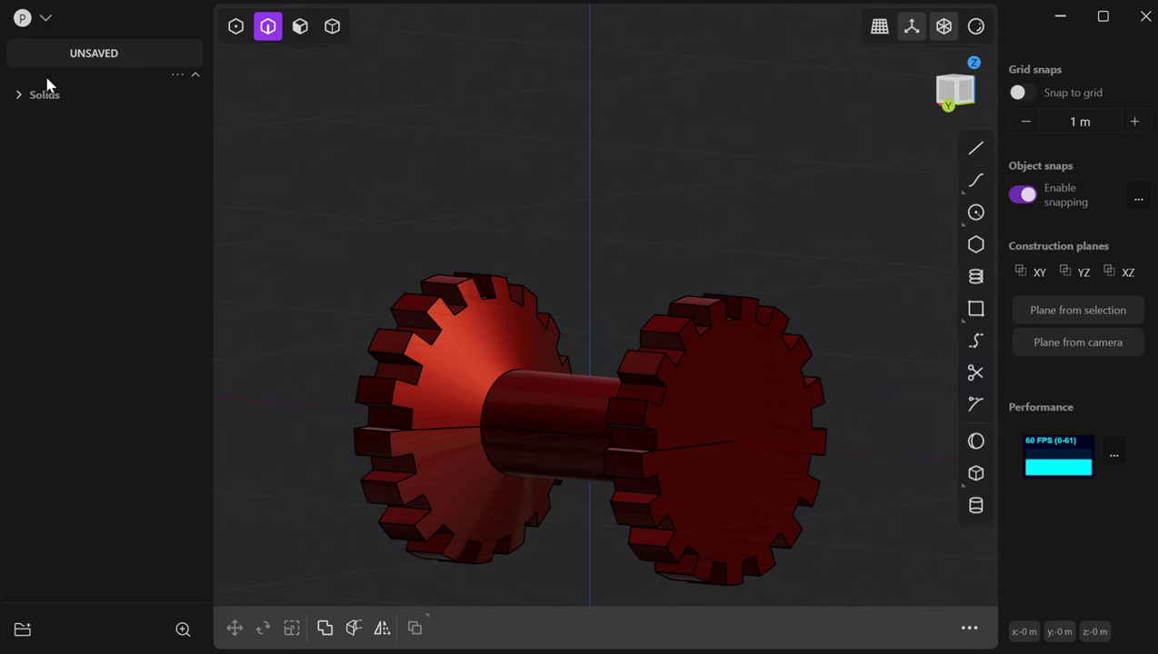
click(46, 94)
key(Delete)
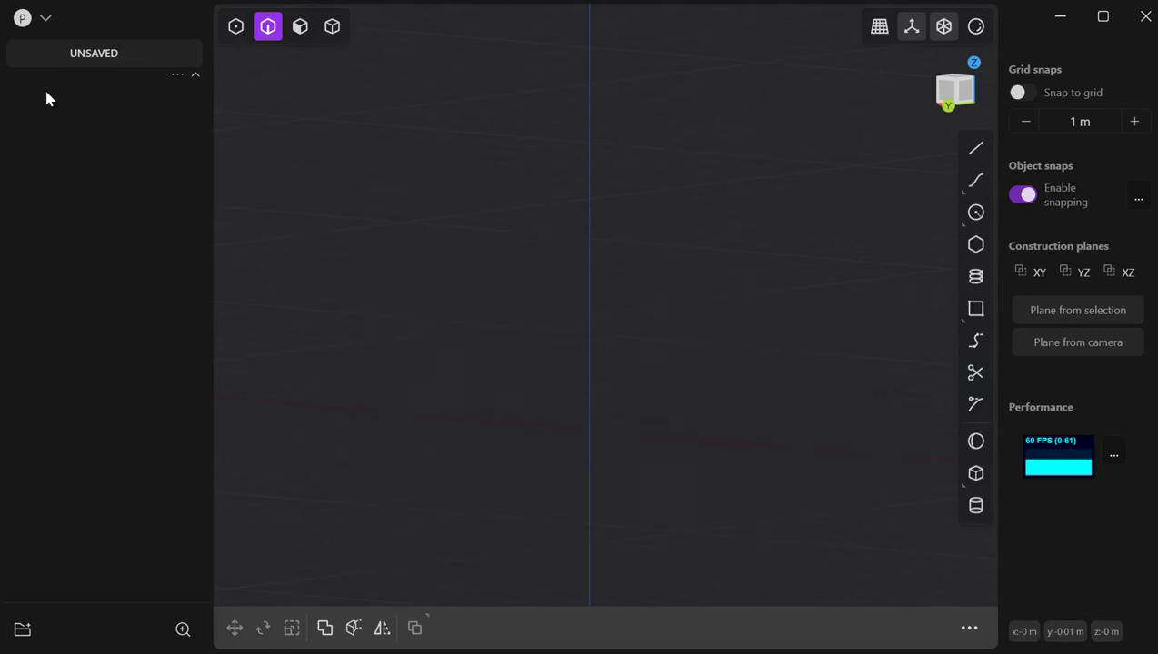
Step: Draw an open spool half-profile in the top view, starting and ending on the Y axis, with sloped flanges about 1.67 m in radius
click(949, 107)
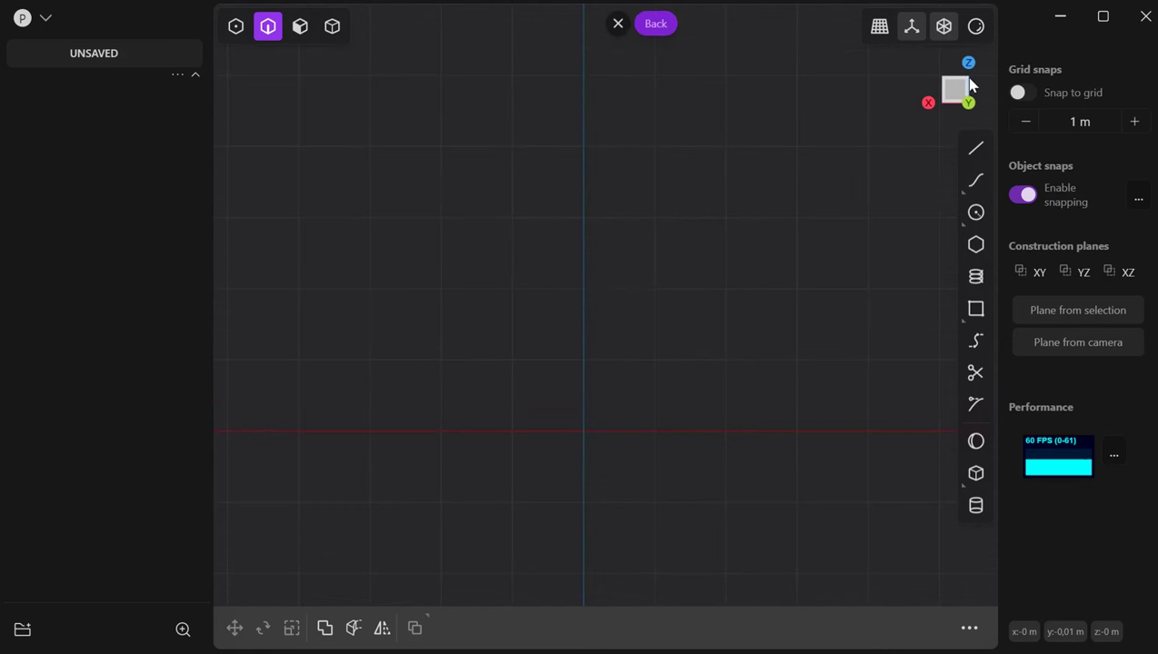
click(956, 82)
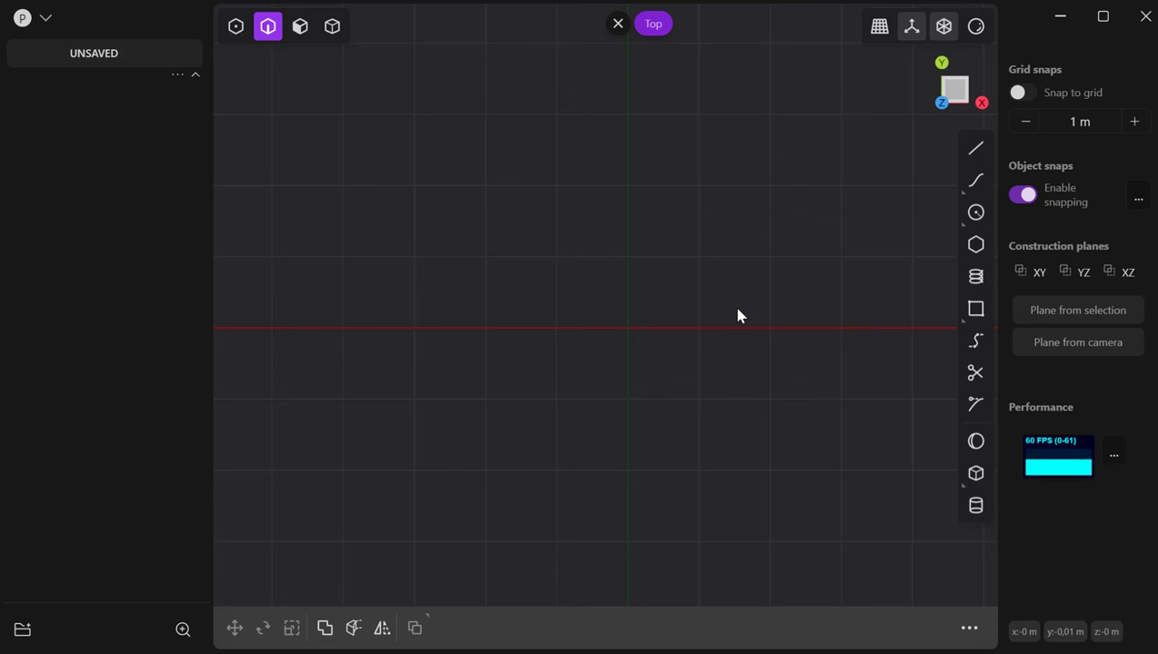
shift+middle_drag(731, 290, 706, 388)
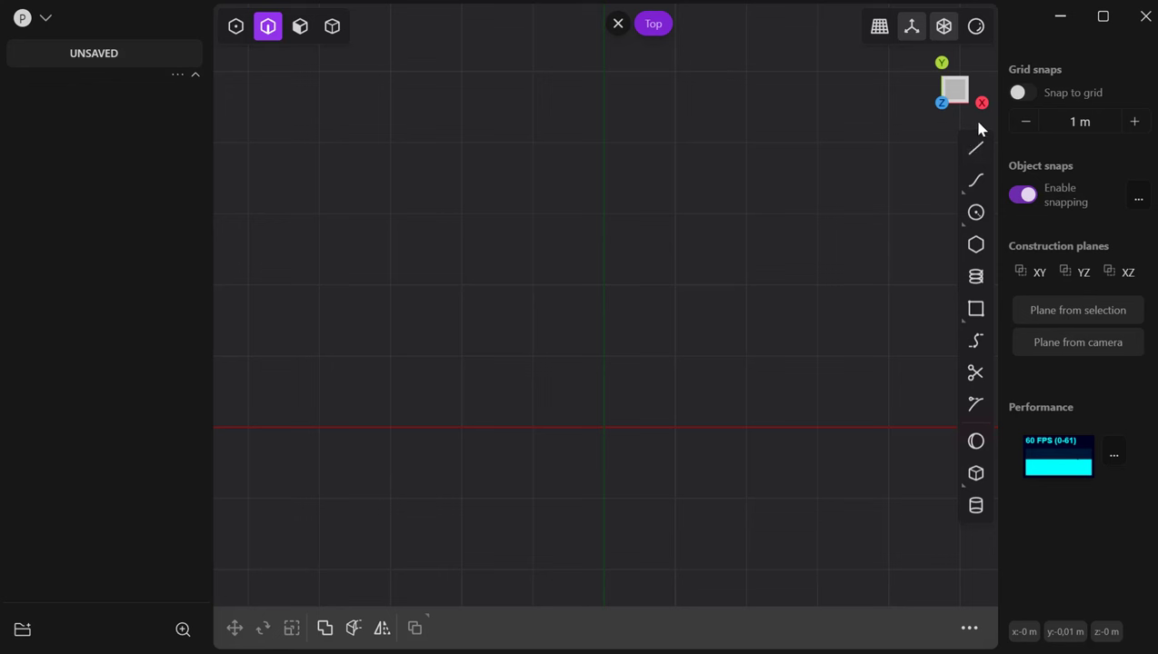
click(976, 148)
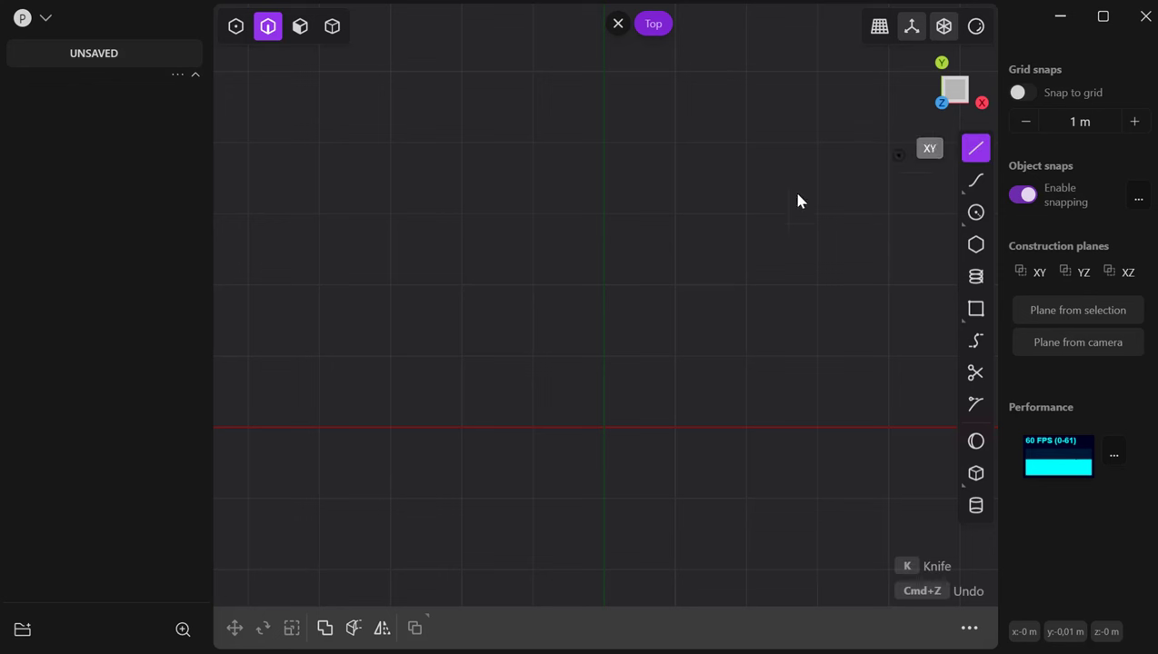
click(604, 247)
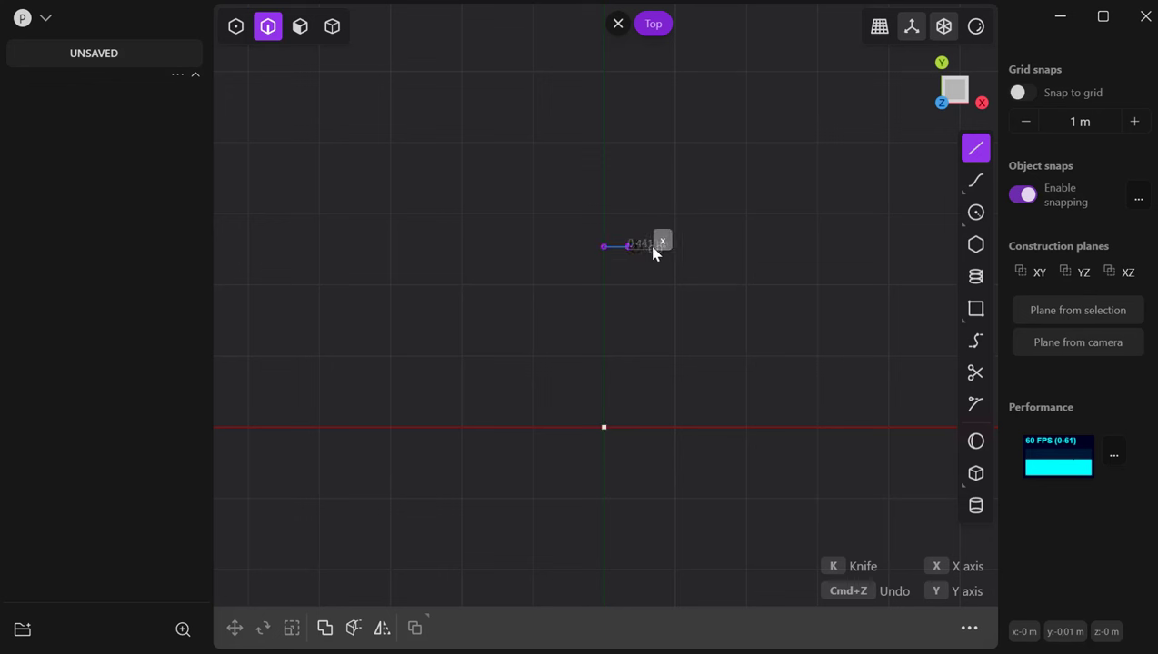
click(723, 247)
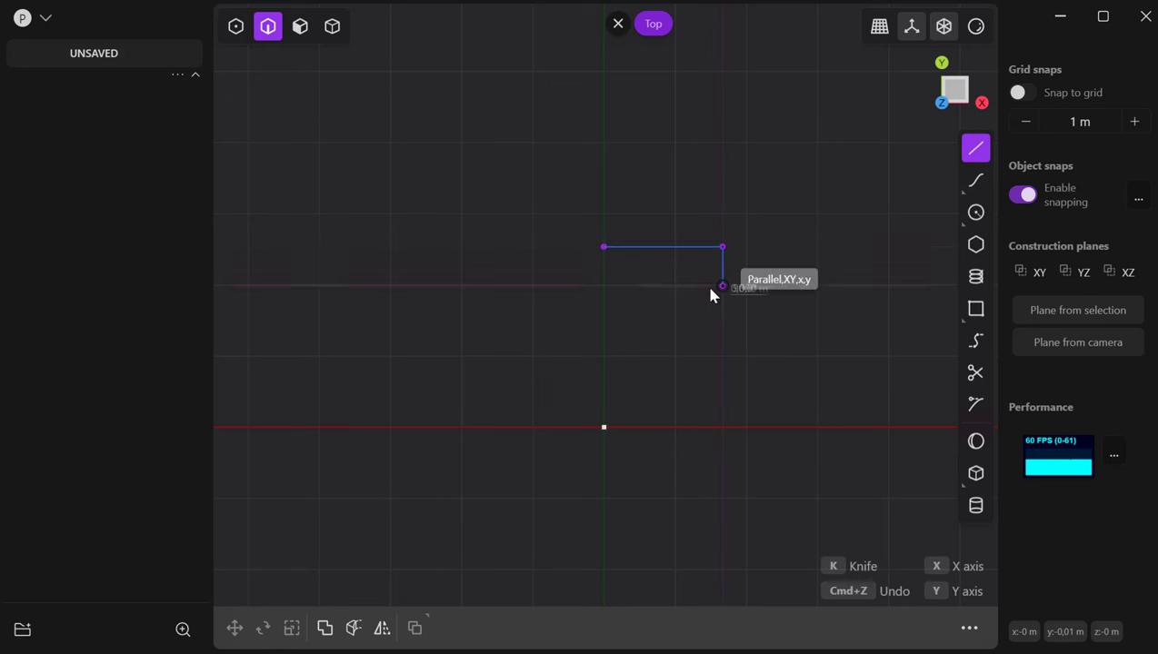
click(711, 294)
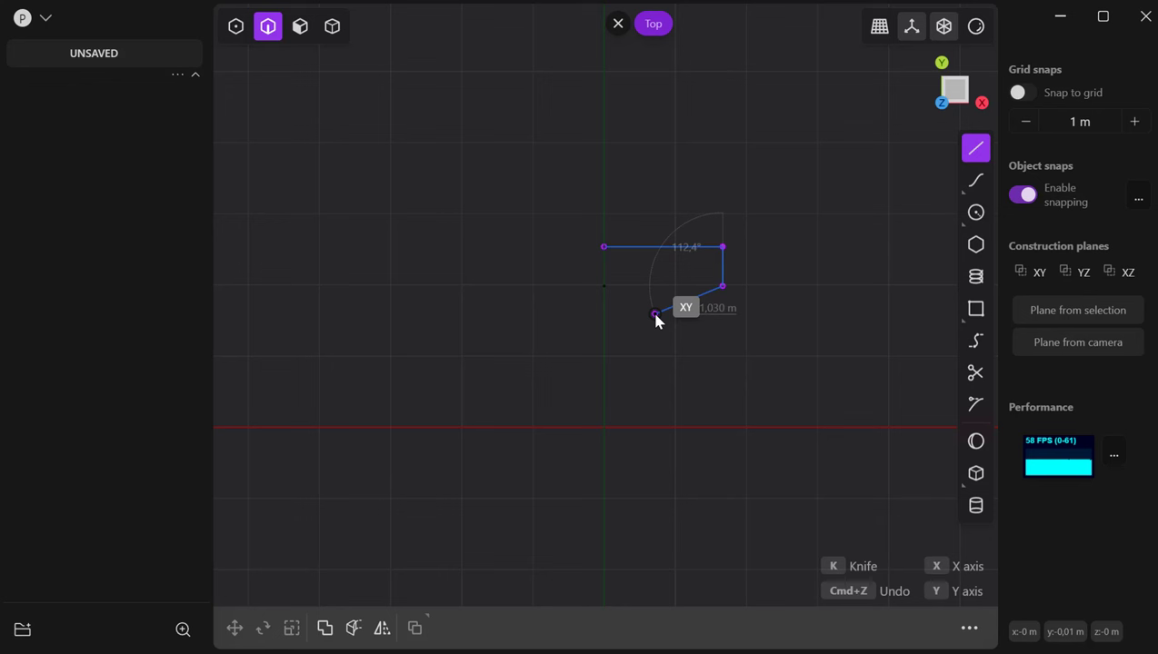
click(654, 313)
click(654, 512)
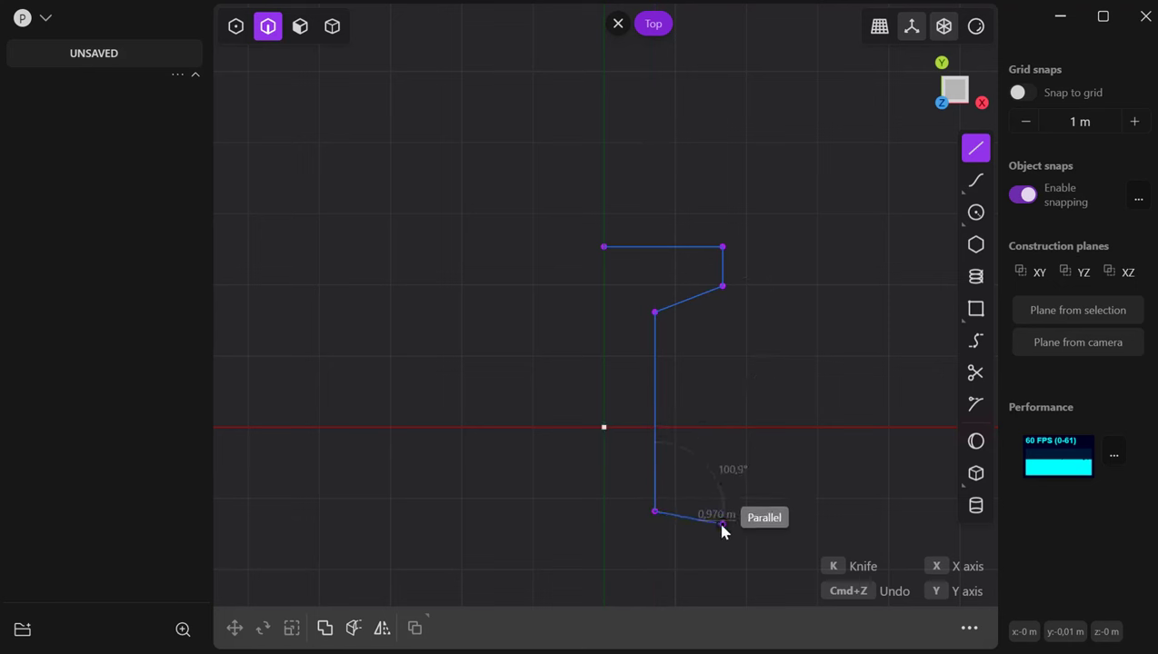
click(723, 525)
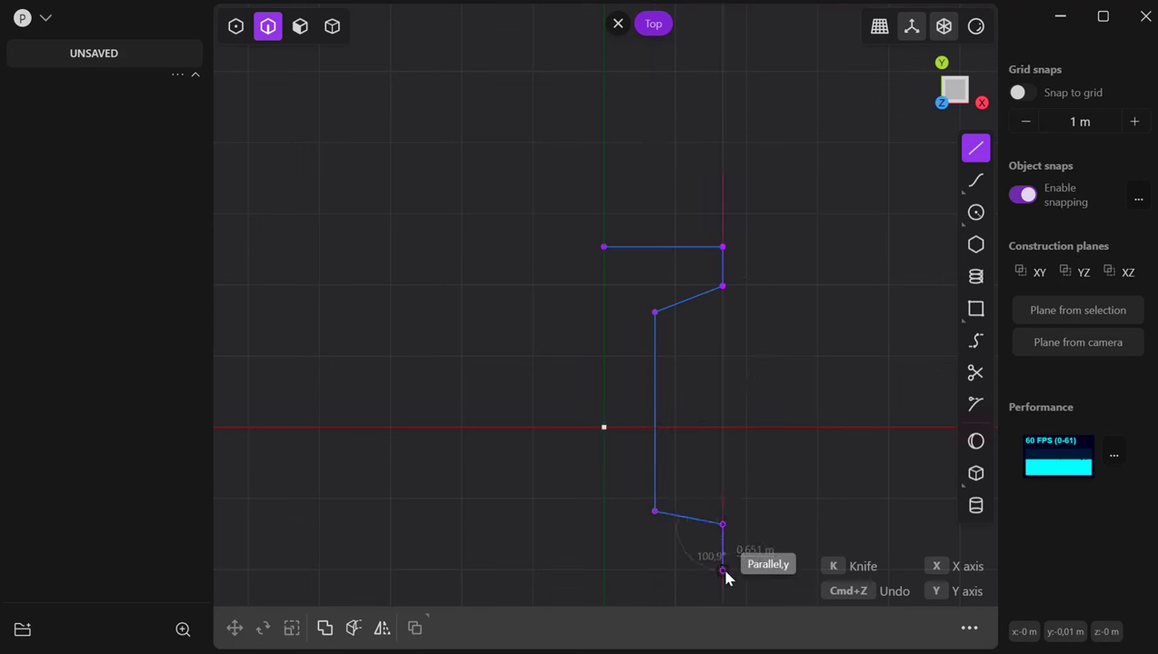
click(722, 571)
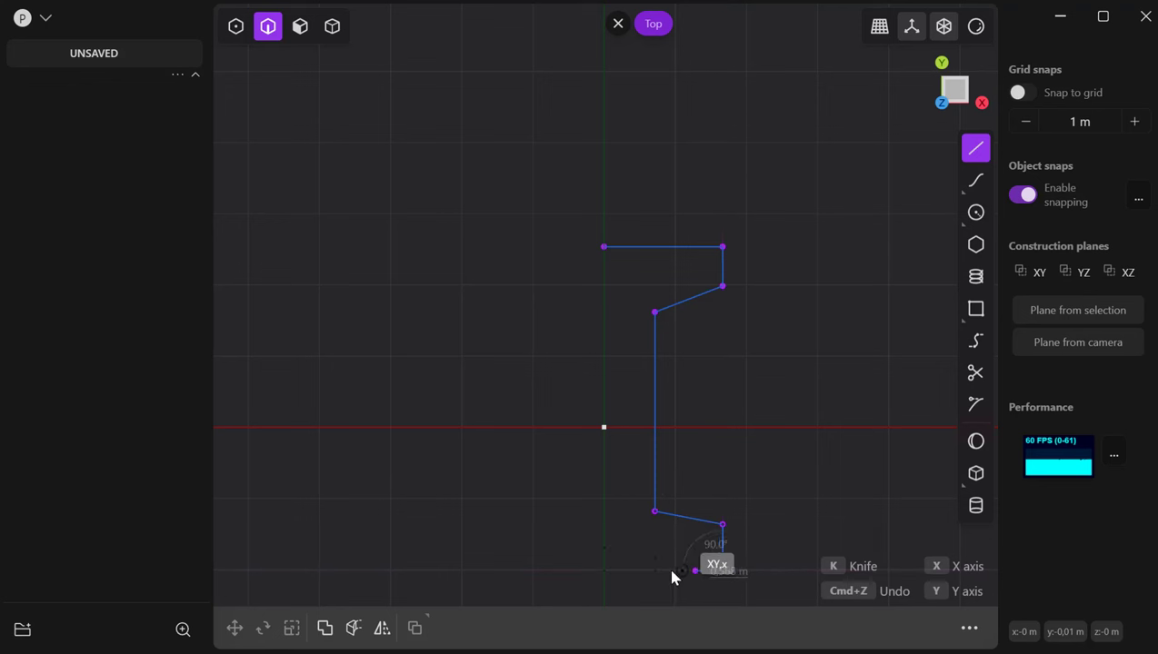
click(609, 572)
key(Return)
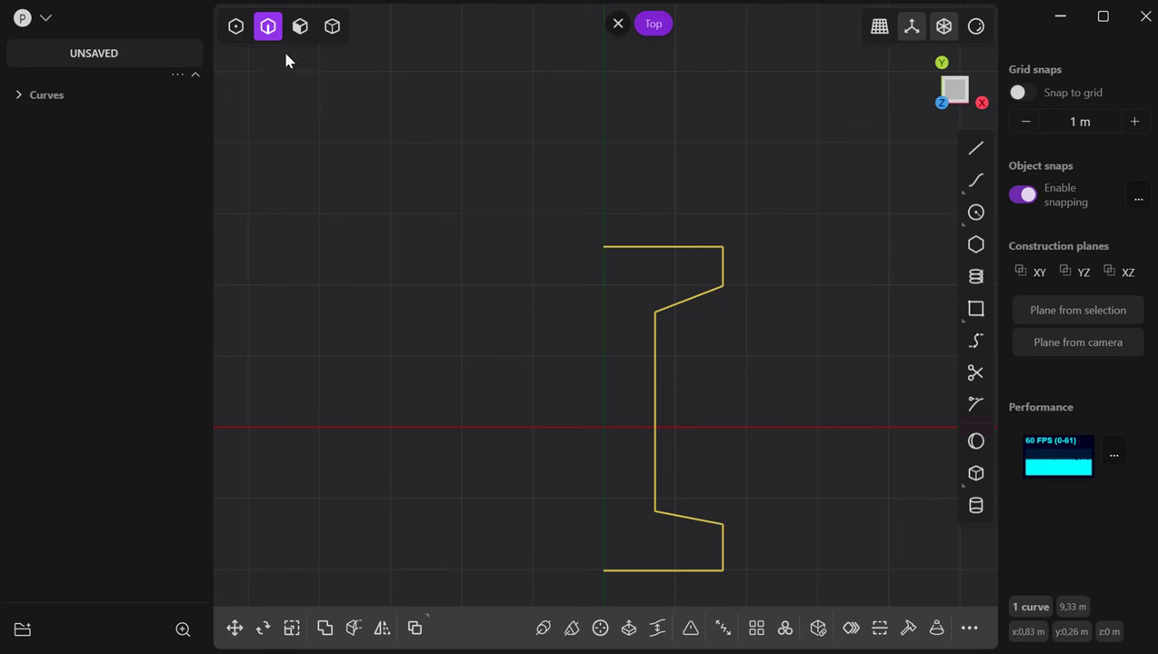
Step: Move the inner rim vertex of the lower flange about -0.058 m along the Y axis
click(235, 26)
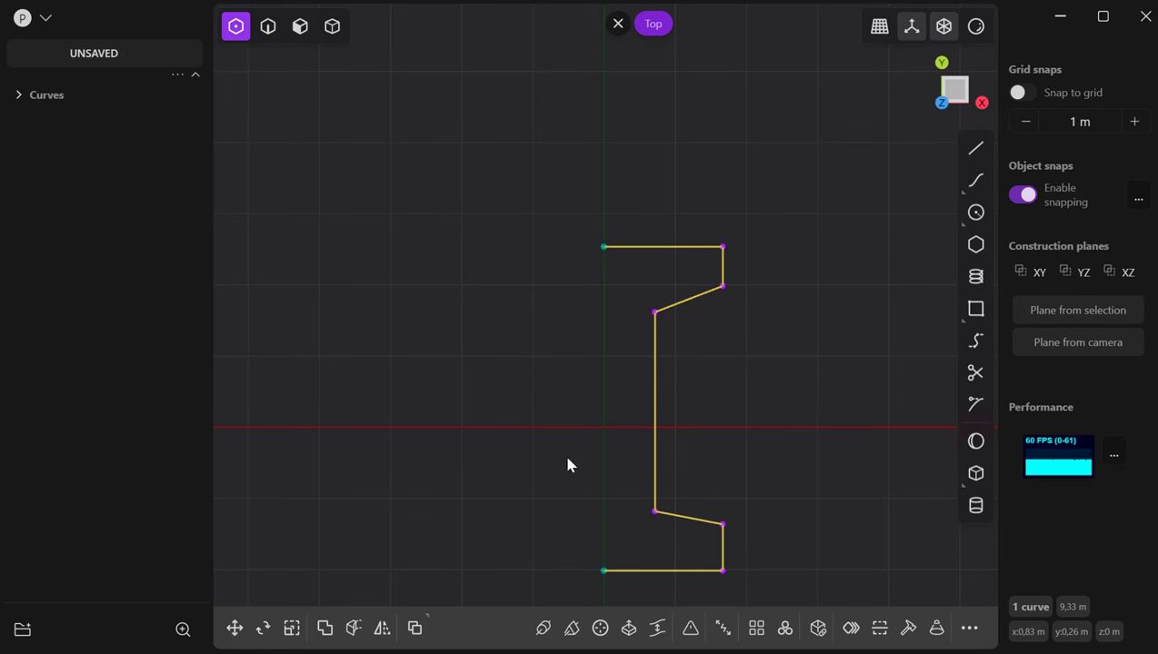
click(722, 525)
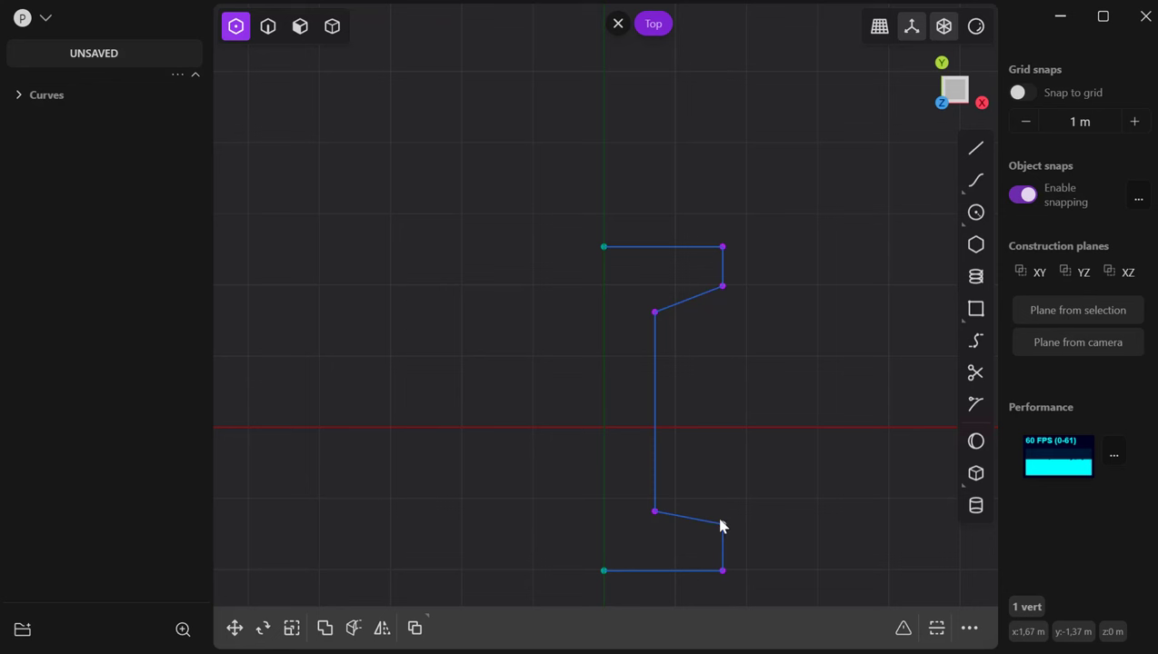
key(g)
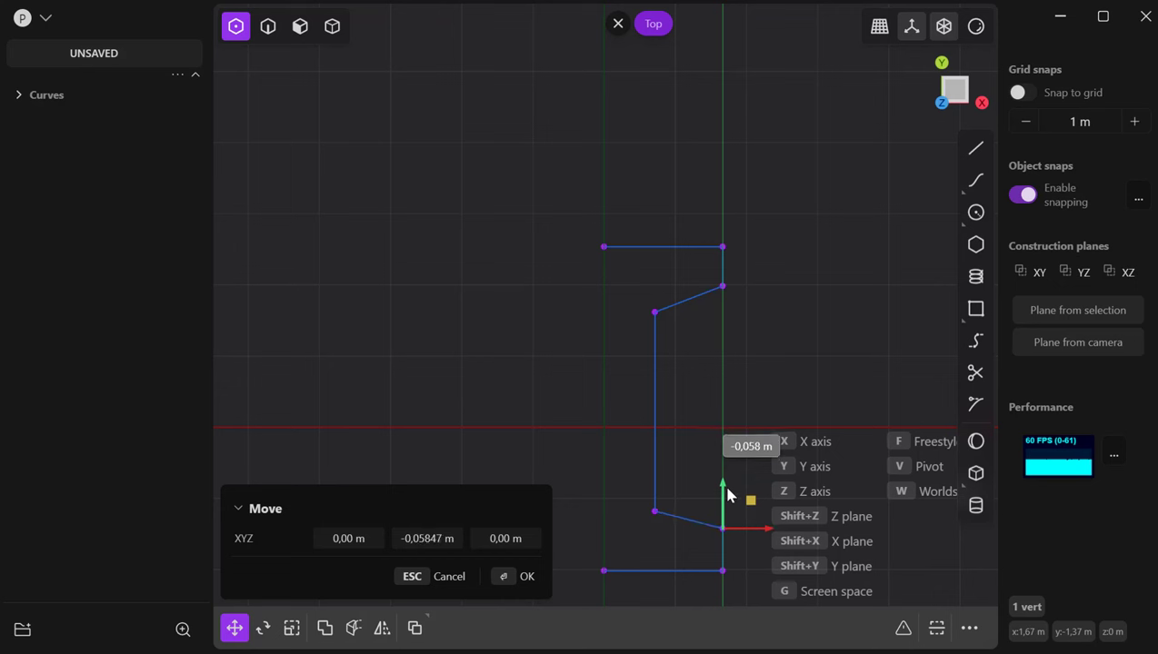
click(512, 585)
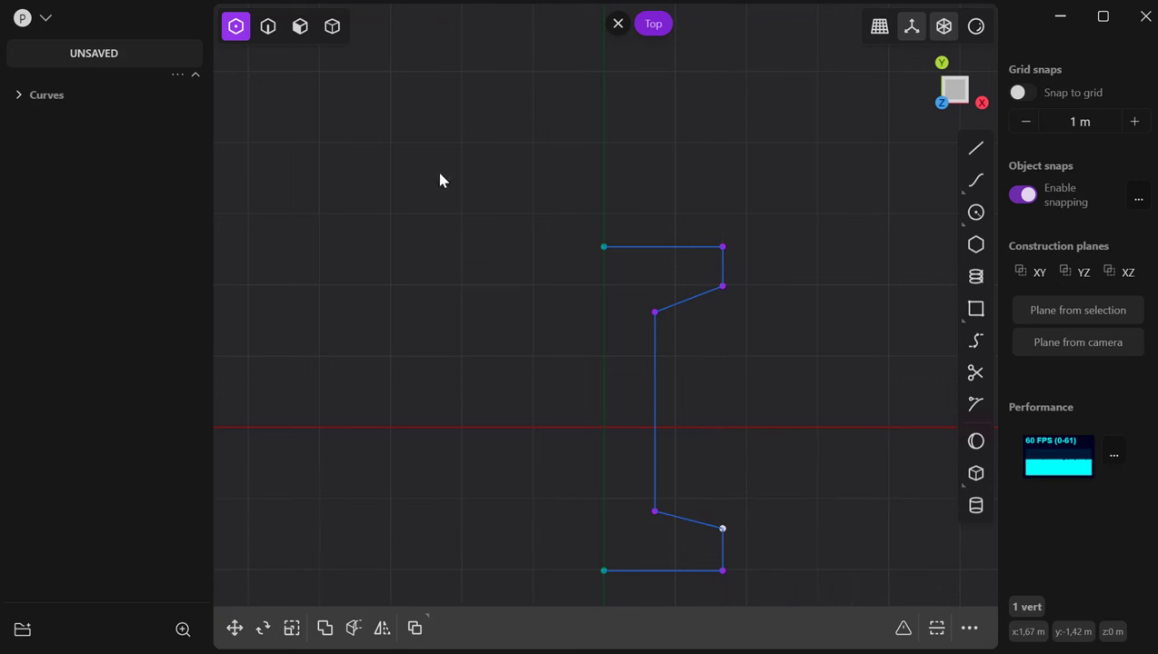
Step: Revolve the profile curve 360 degrees around the vertical Y axis to form a solid spool
drag(567, 198, 825, 582)
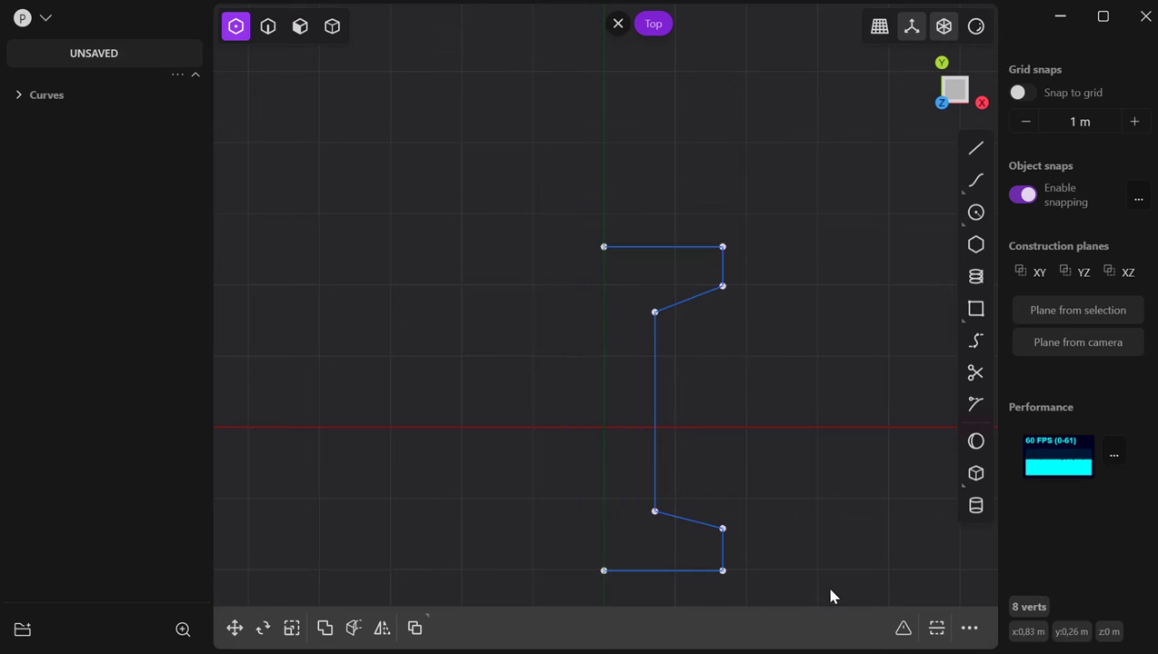
click(269, 30)
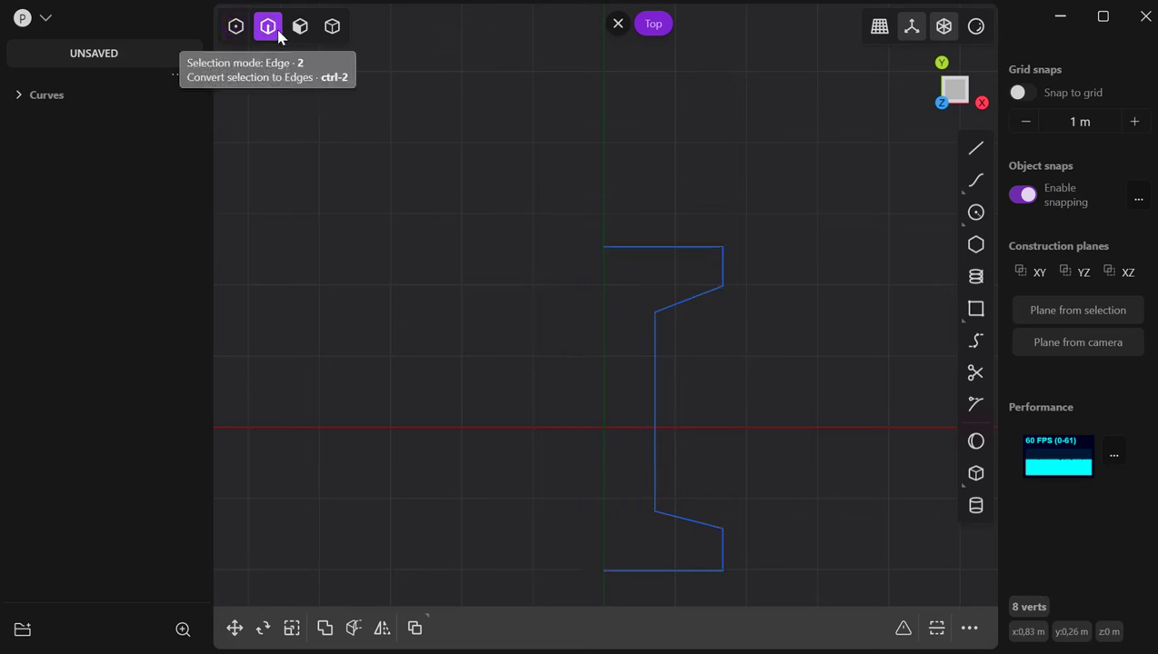
click(668, 572)
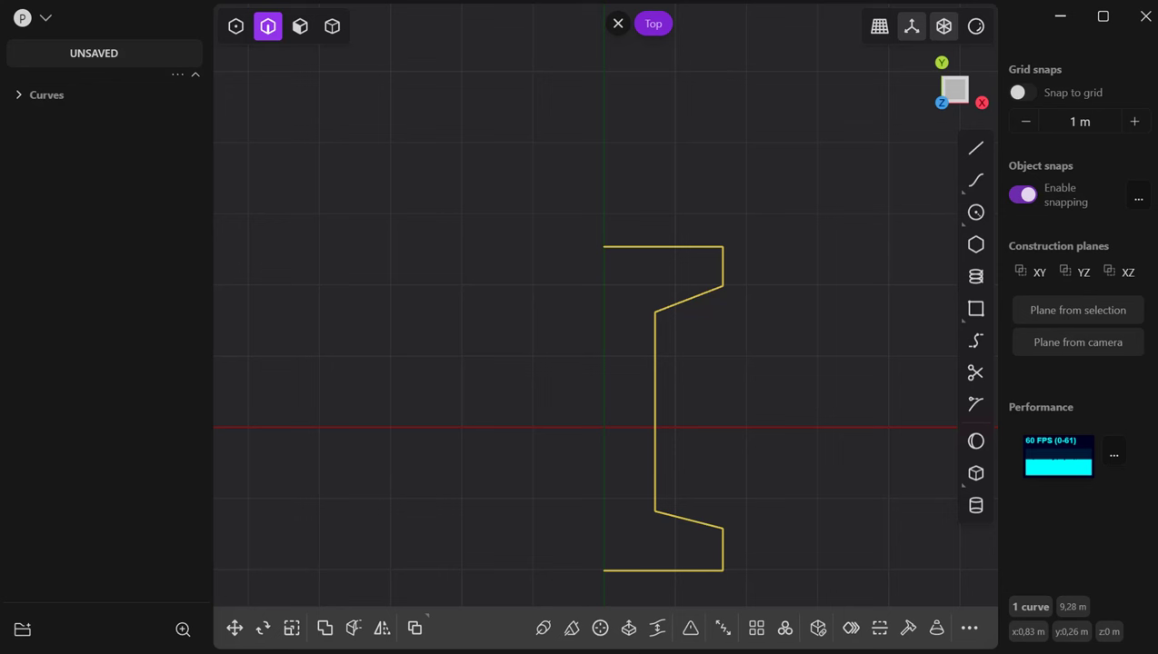
click(600, 628)
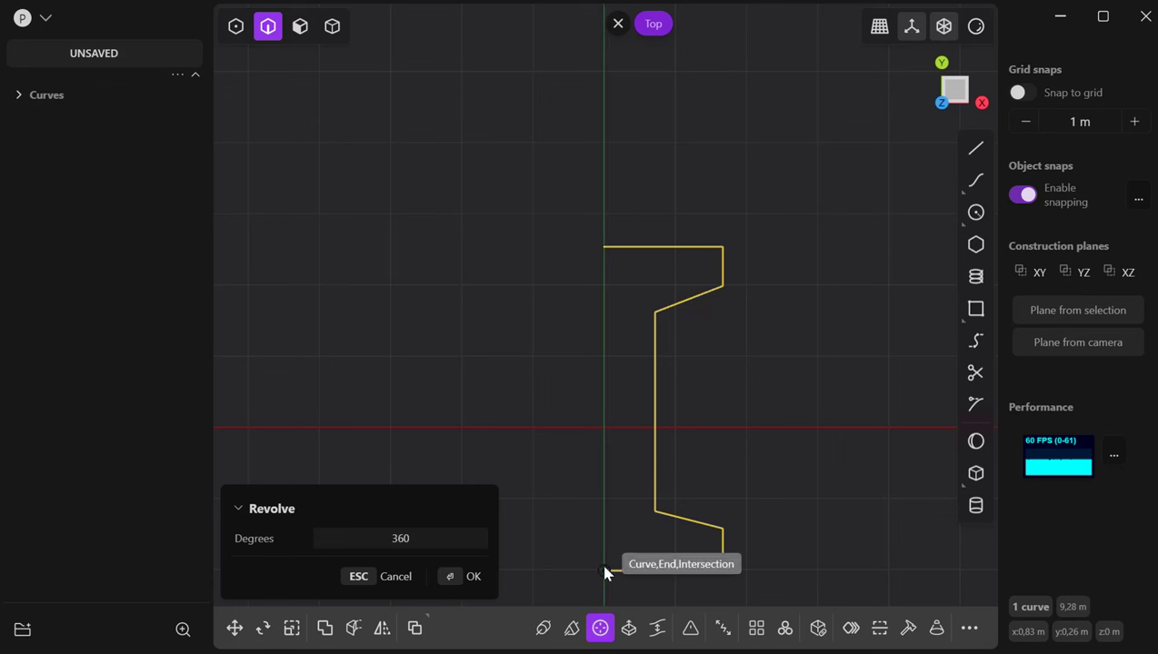
click(605, 531)
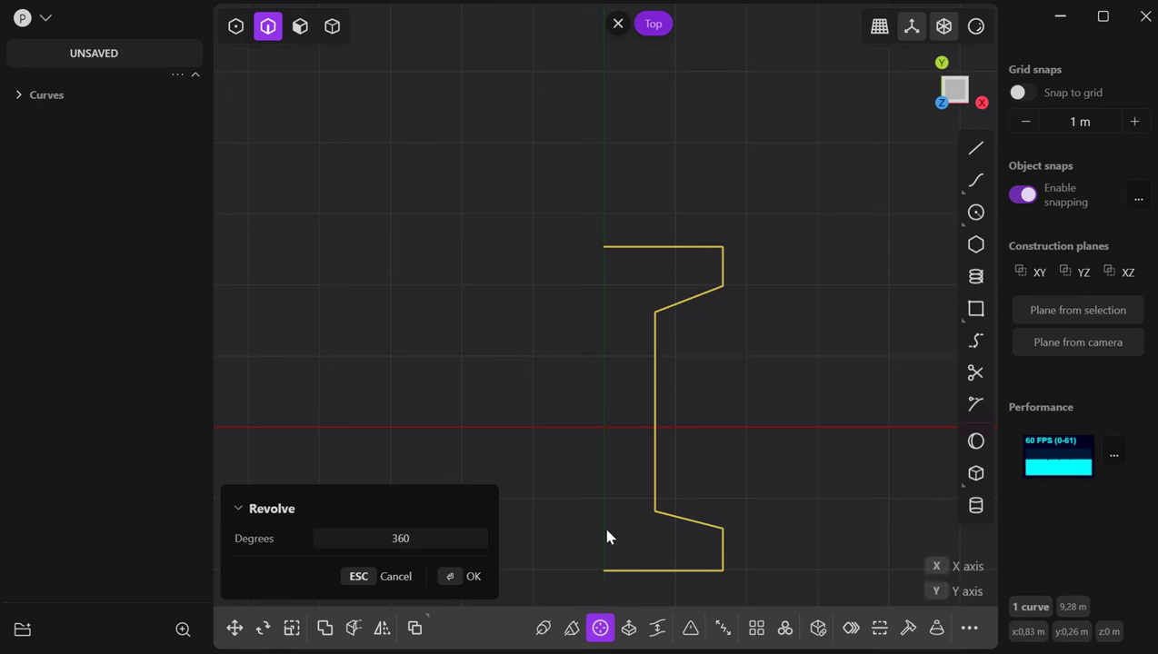
click(600, 583)
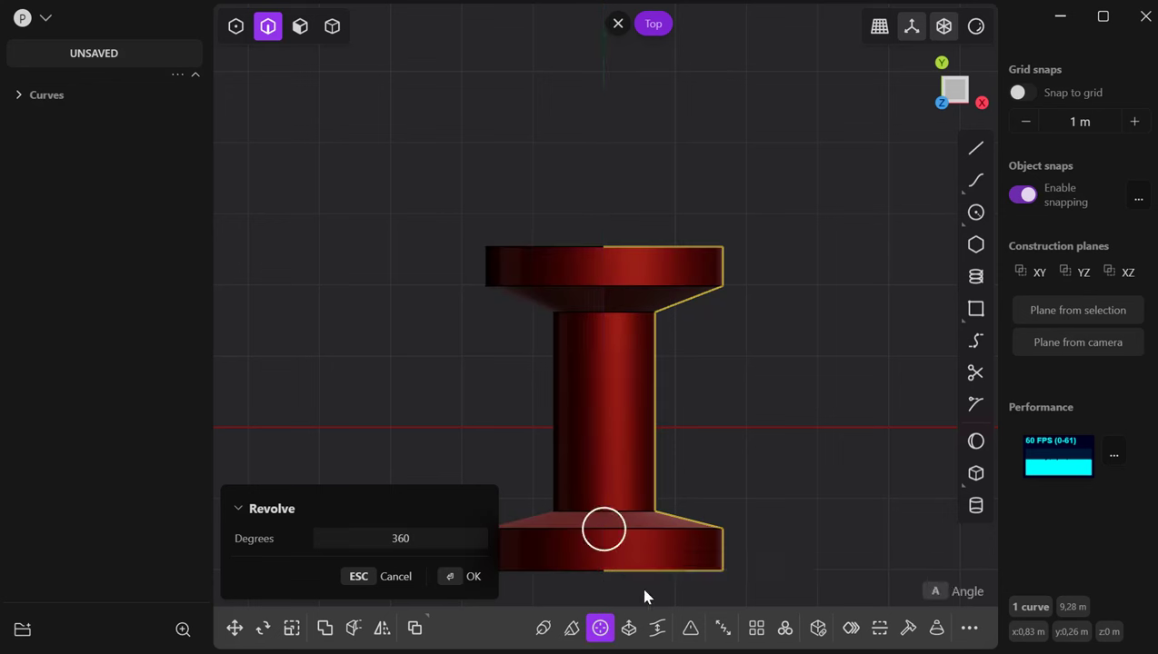
click(463, 576)
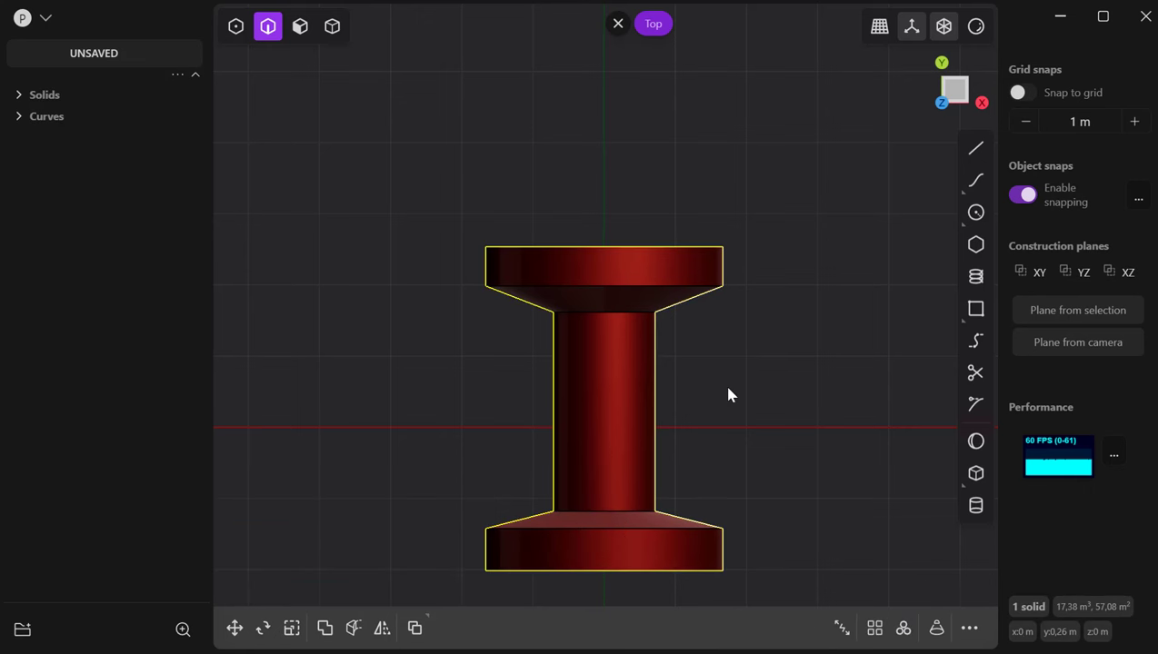
Step: Change the viewport display material from red to the grey metallic matcap
click(976, 26)
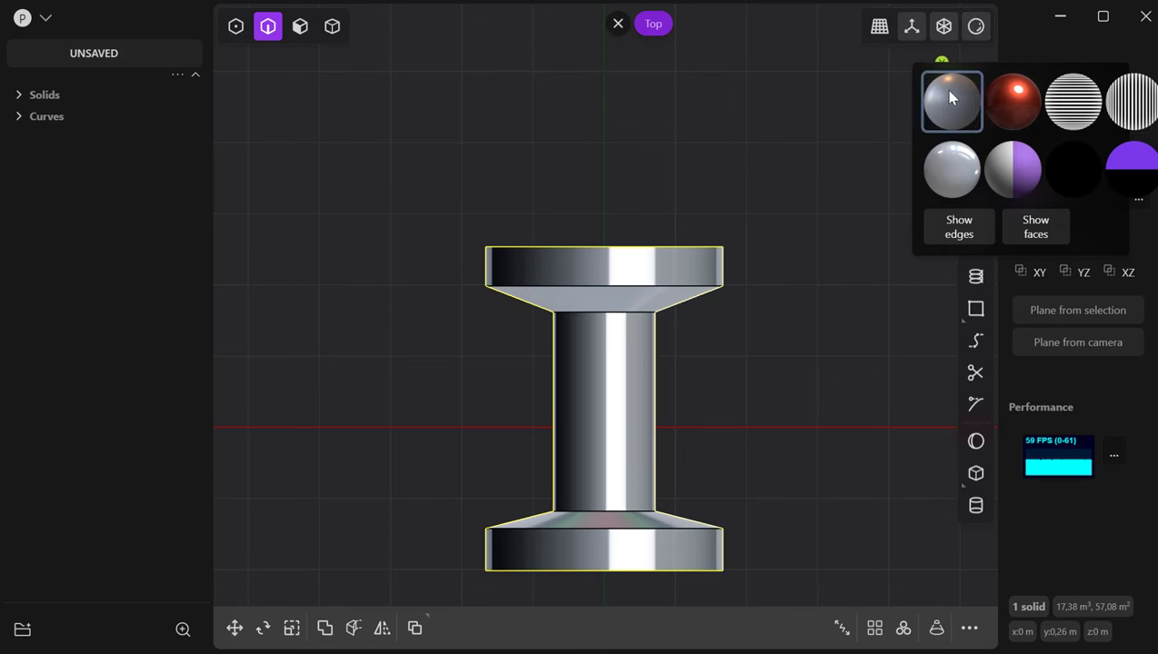
click(950, 99)
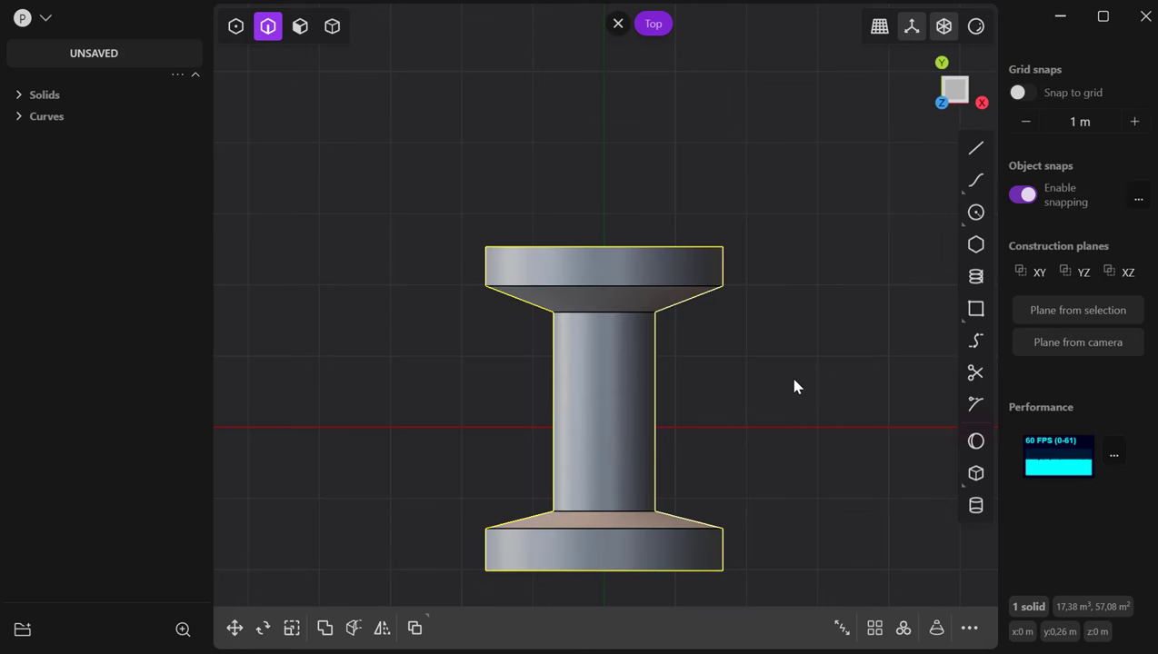
middle_drag(698, 406, 698, 243)
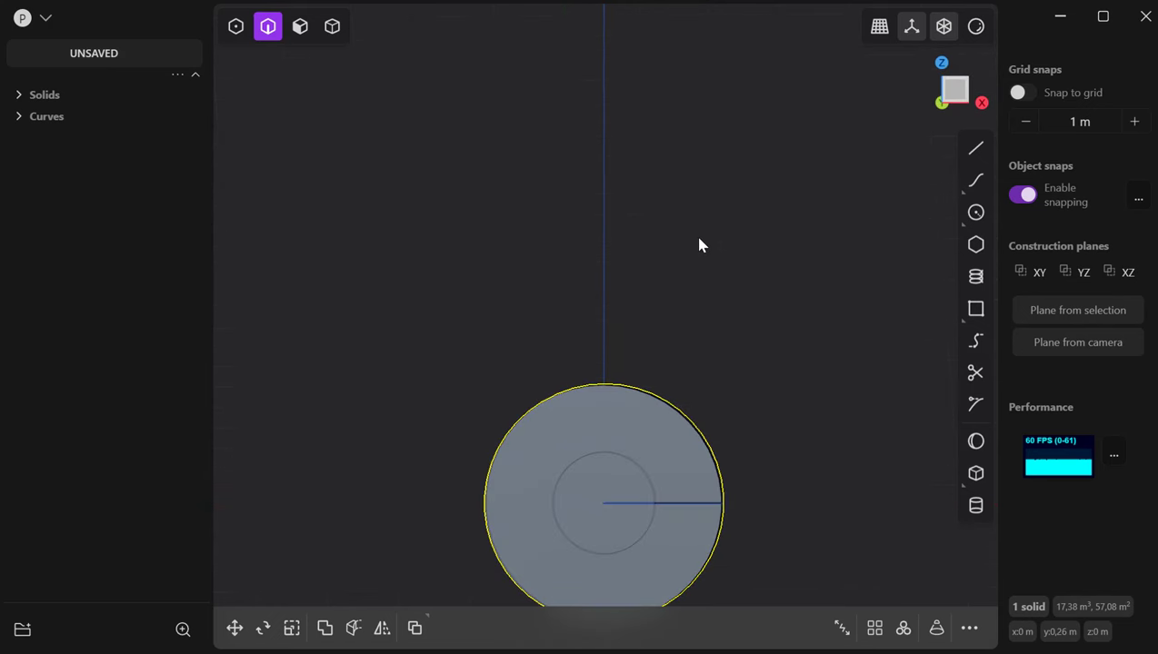
click(982, 102)
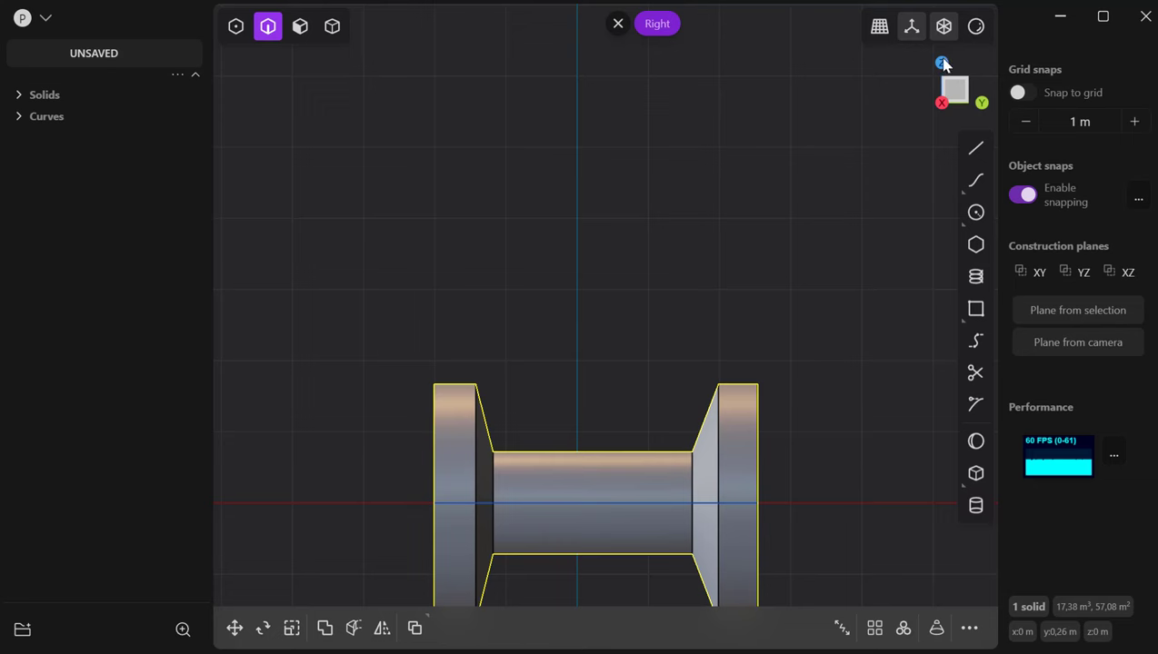
click(942, 64)
middle_drag(734, 235, 663, 214)
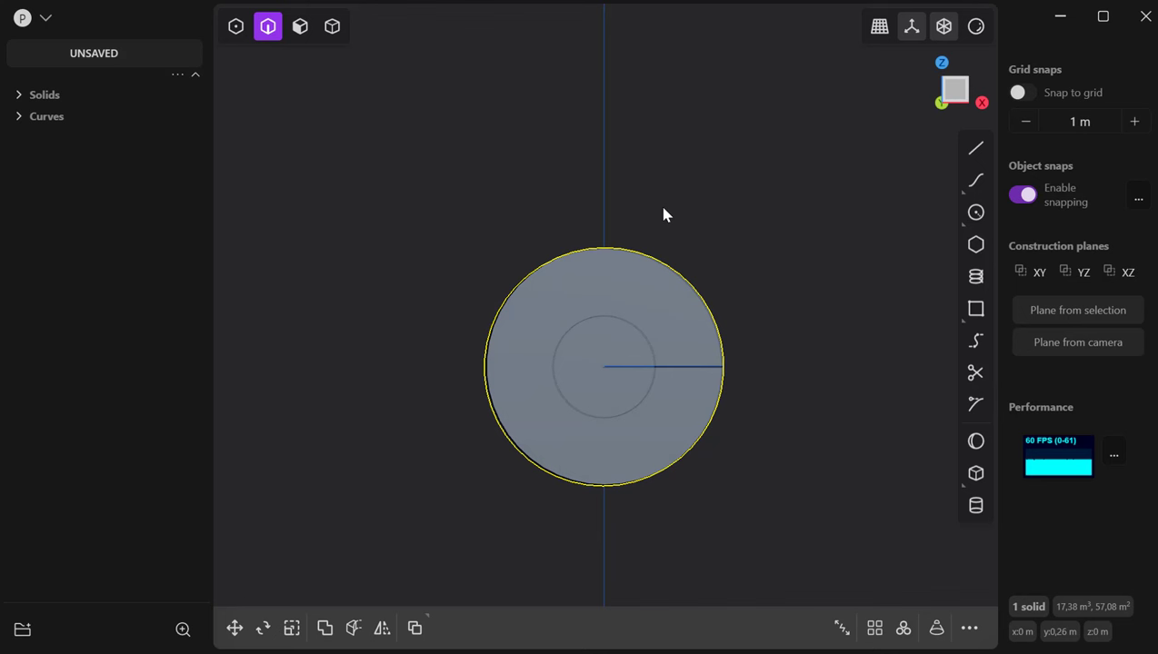
scroll(813, 375, up, 4)
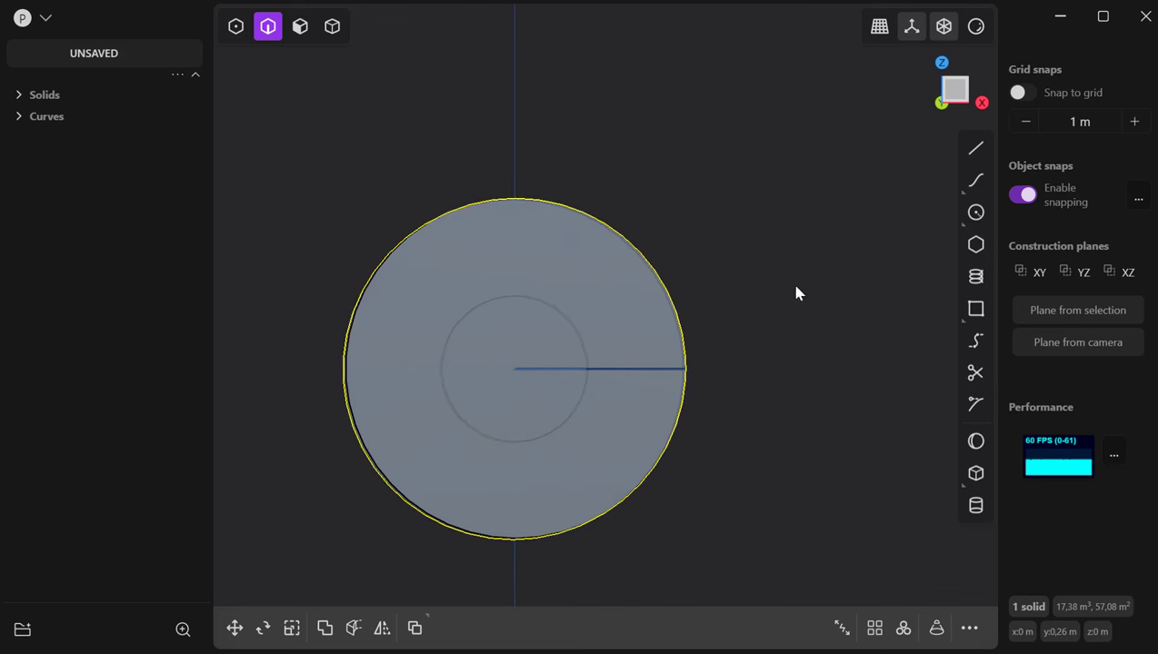
Step: Delete the leftover profile curve, select the revolved solid and expand the list of solids
click(34, 118)
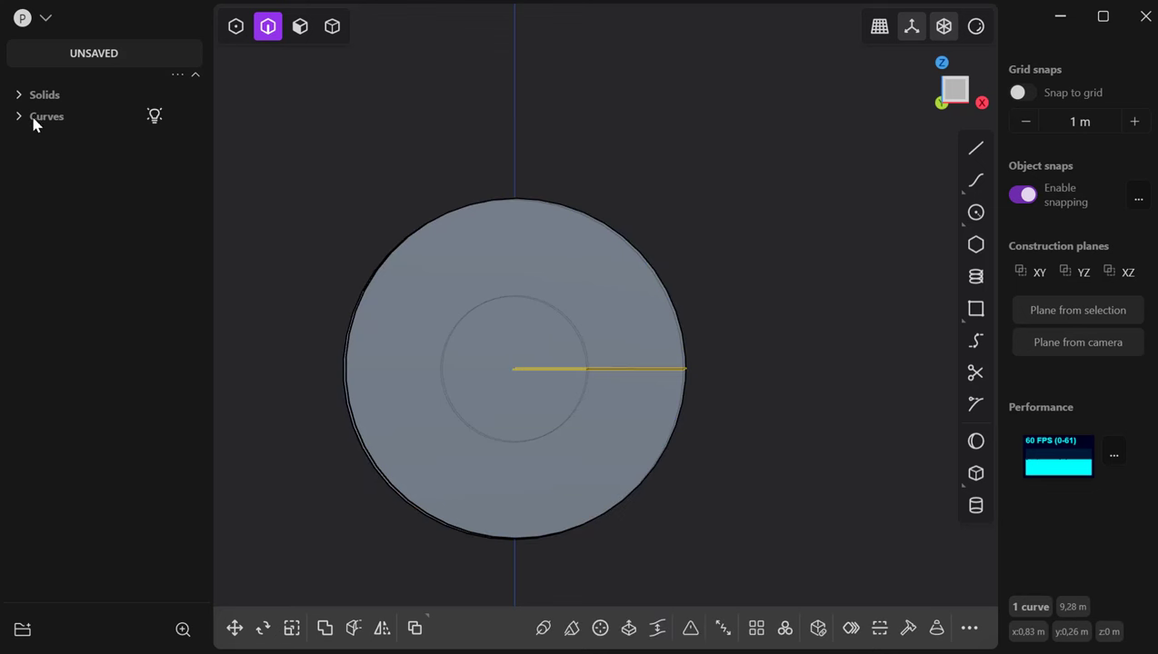
key(Delete)
click(48, 93)
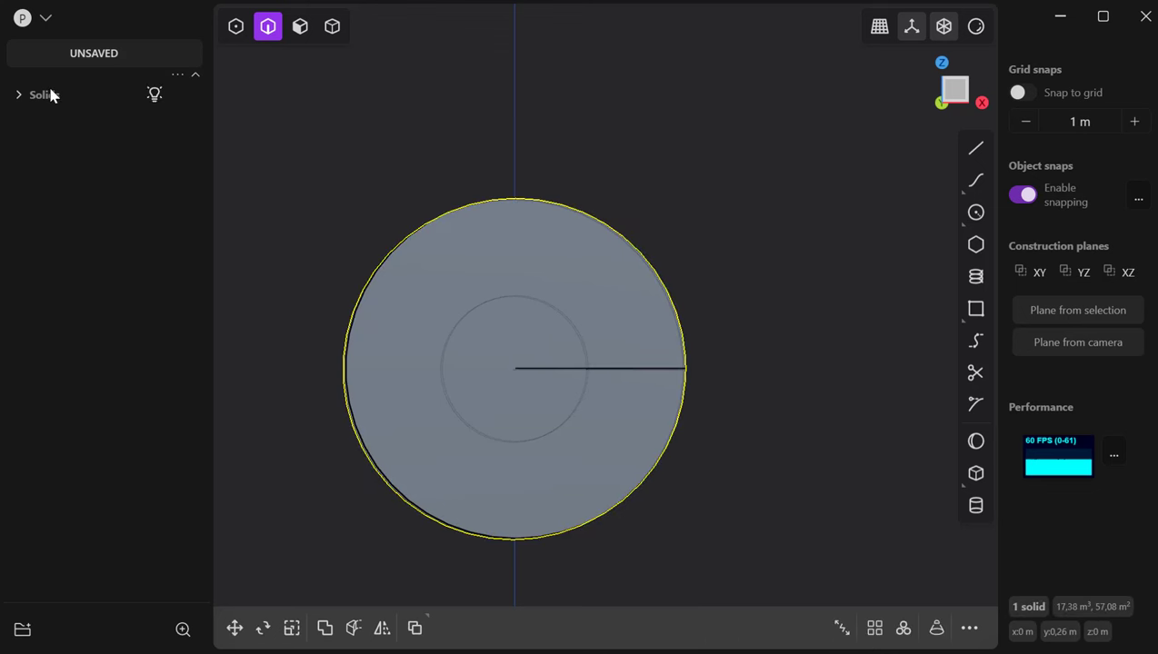
click(16, 99)
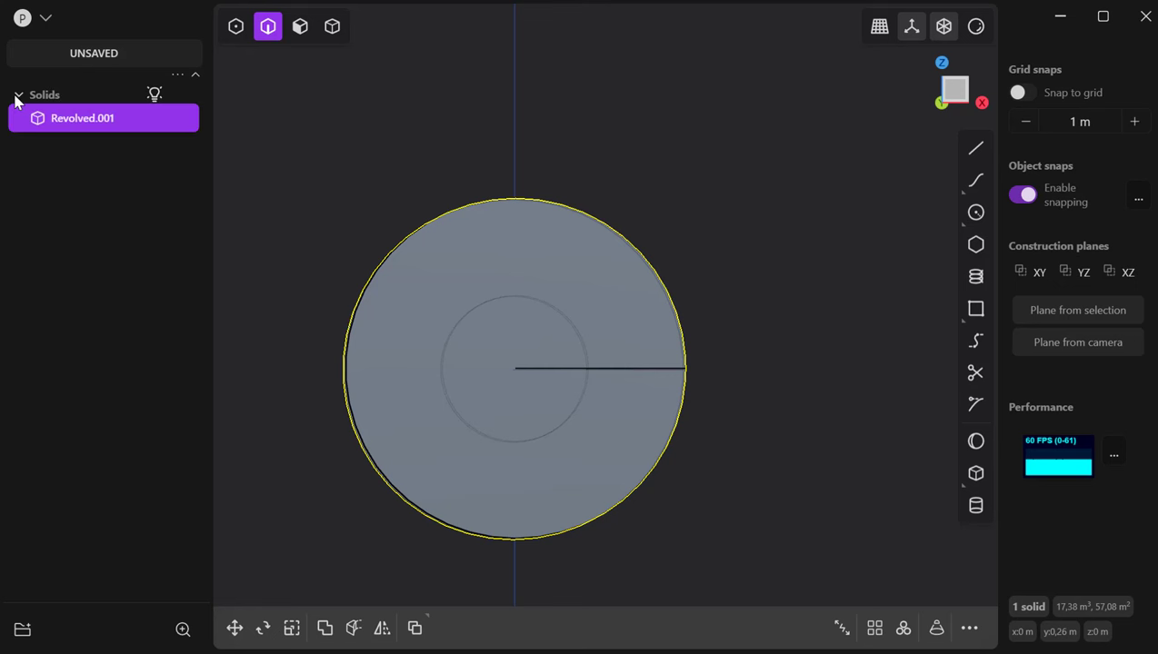
click(17, 96)
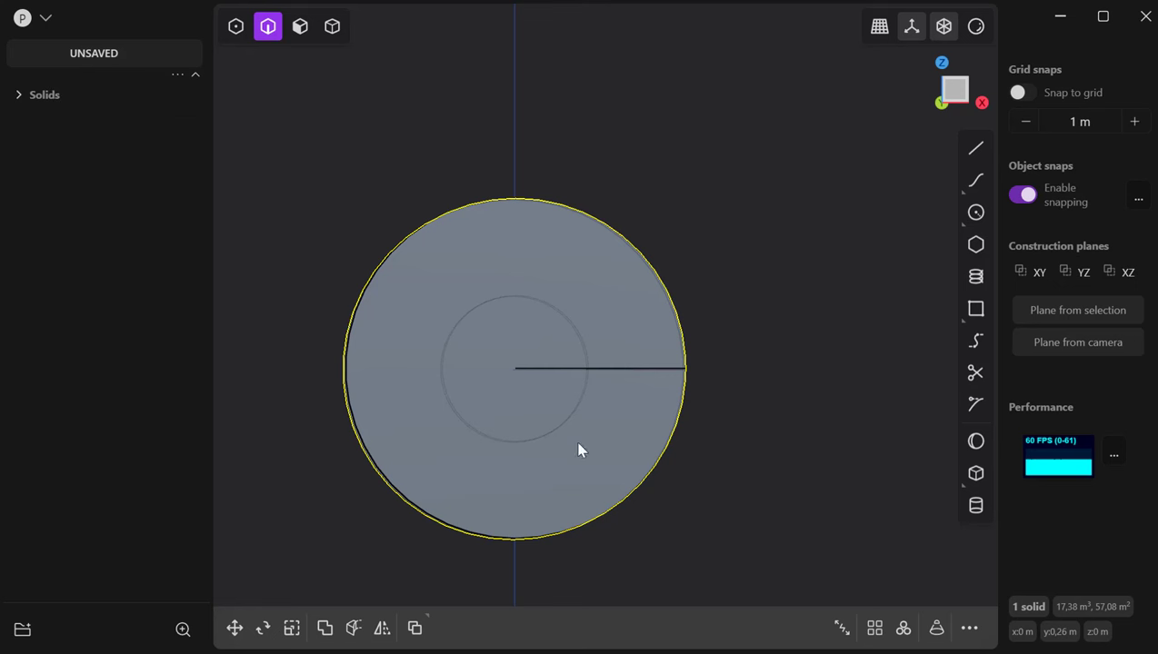
click(639, 369)
key(f)
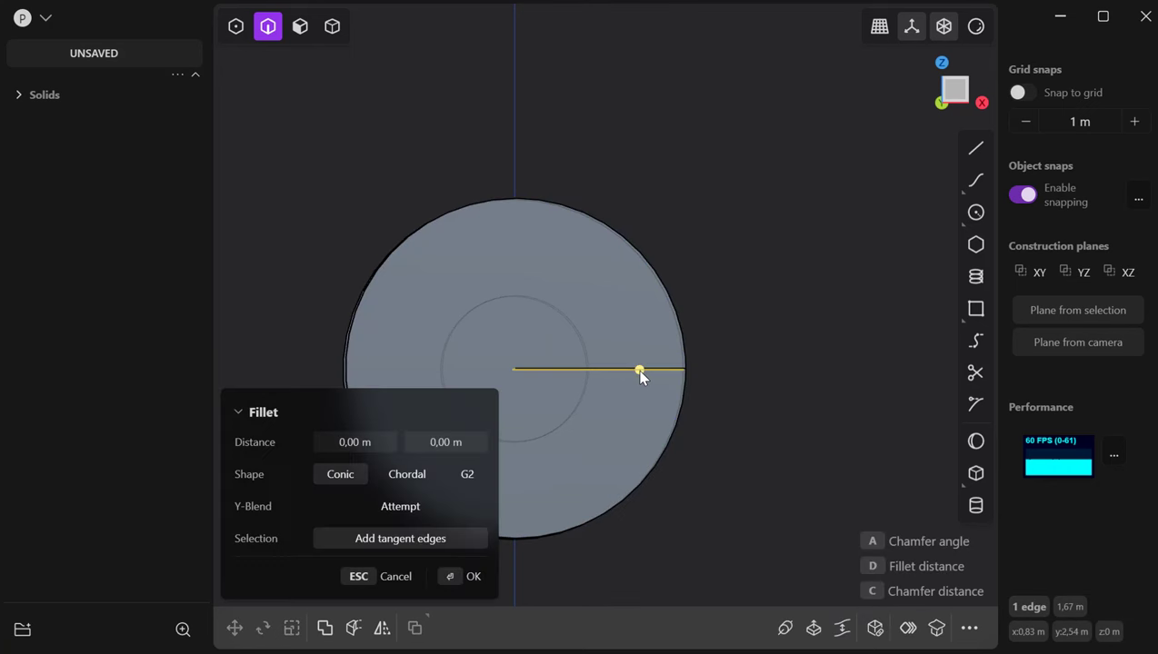
middle_drag(764, 463, 778, 358)
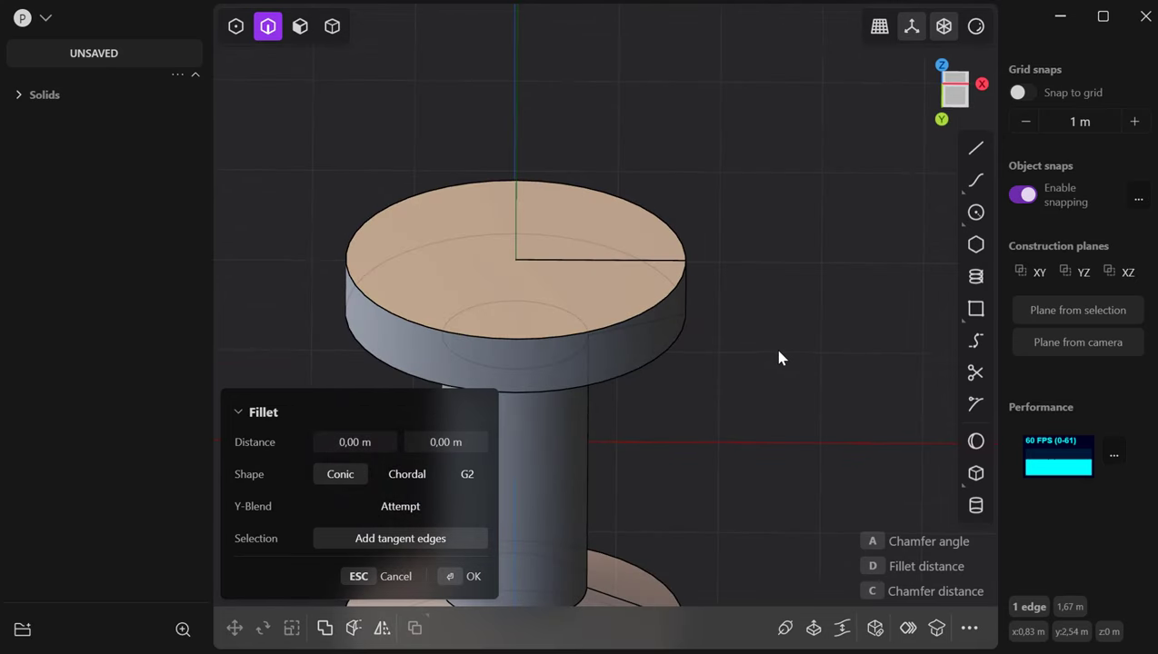
click(572, 261)
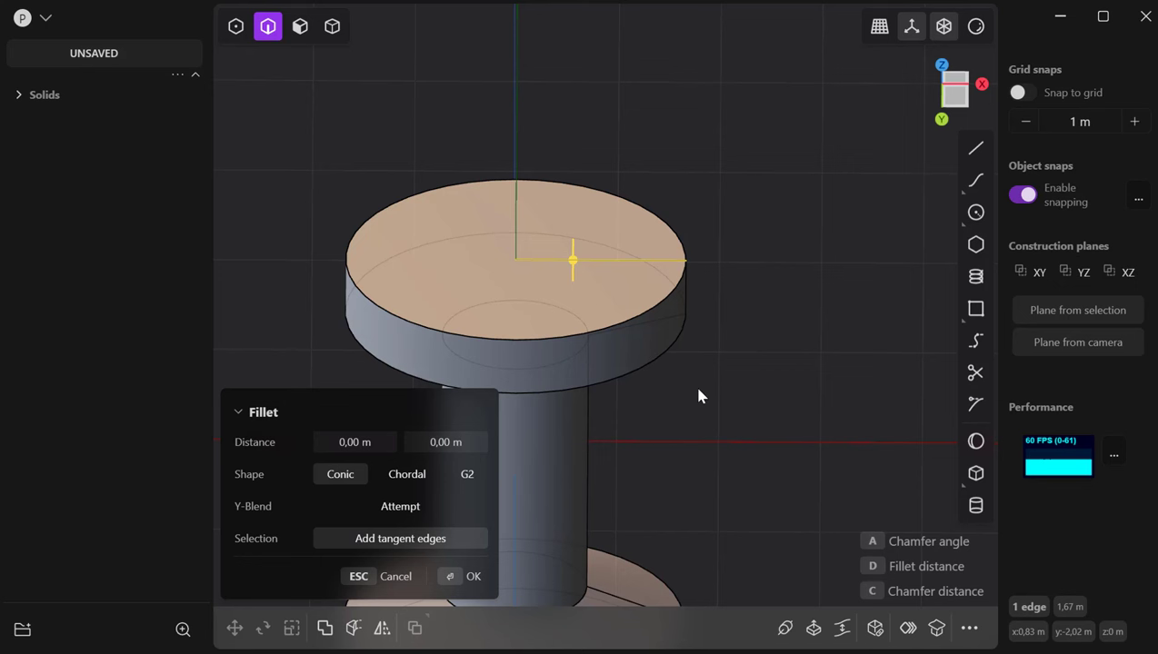
key(Escape)
Step: Try to run Delete Redundant Topology on the spool with nothing selected
right_click(728, 421)
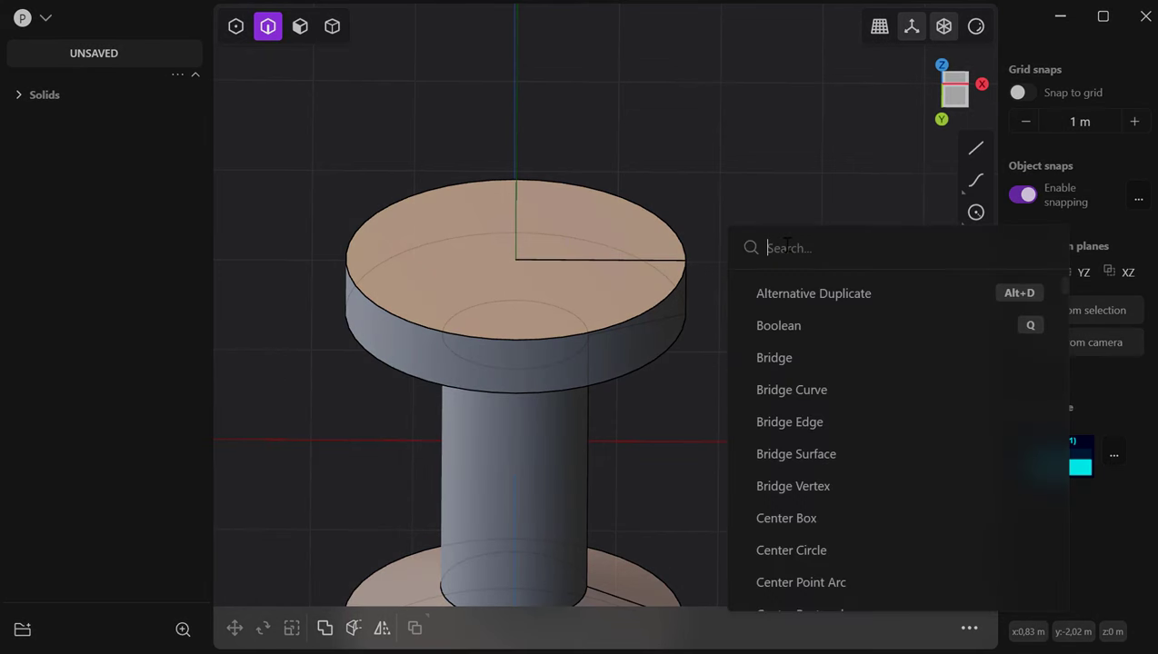
text(RED)
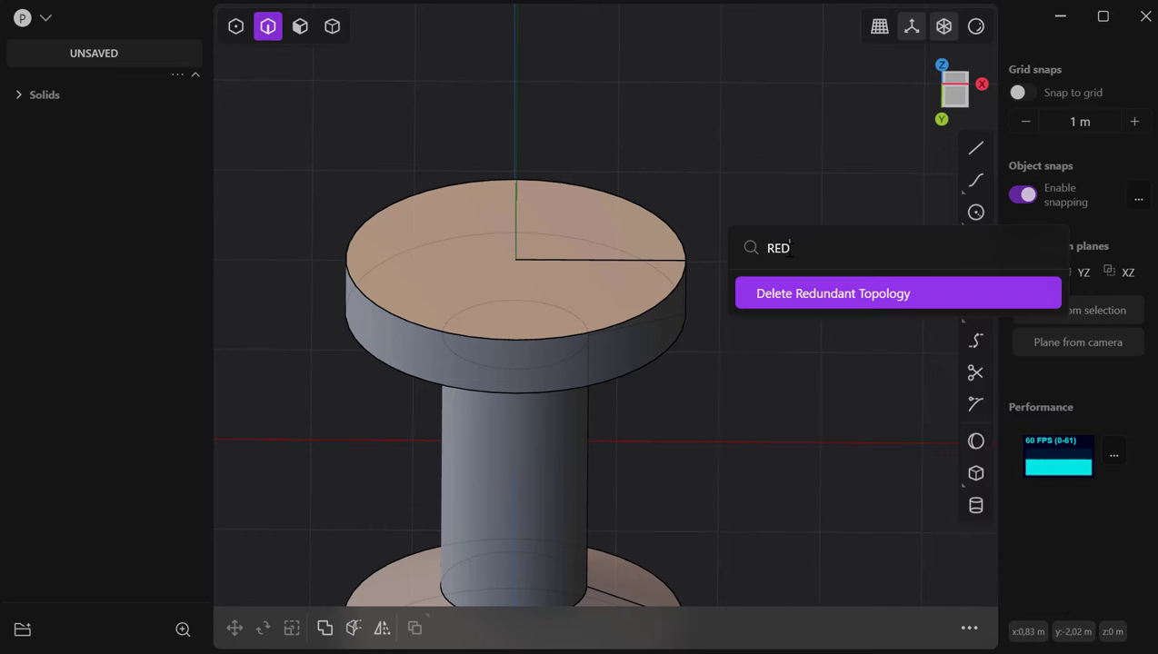
double_click(781, 248)
key(Right)
key(ctrl+a)
key(Escape)
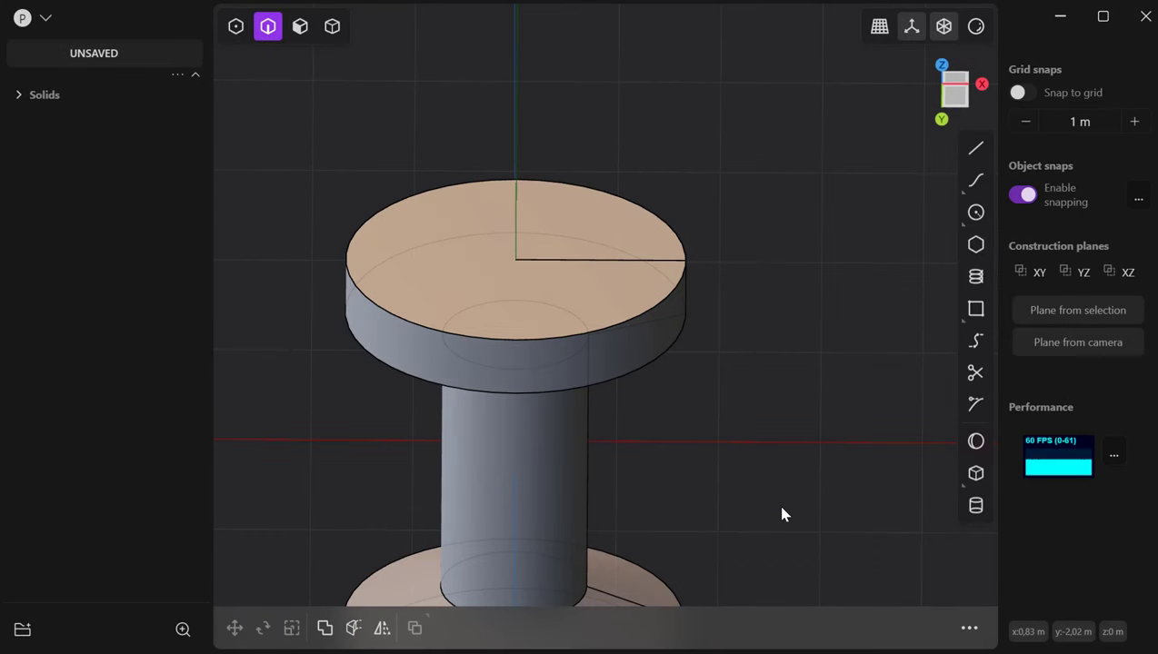
key(f)
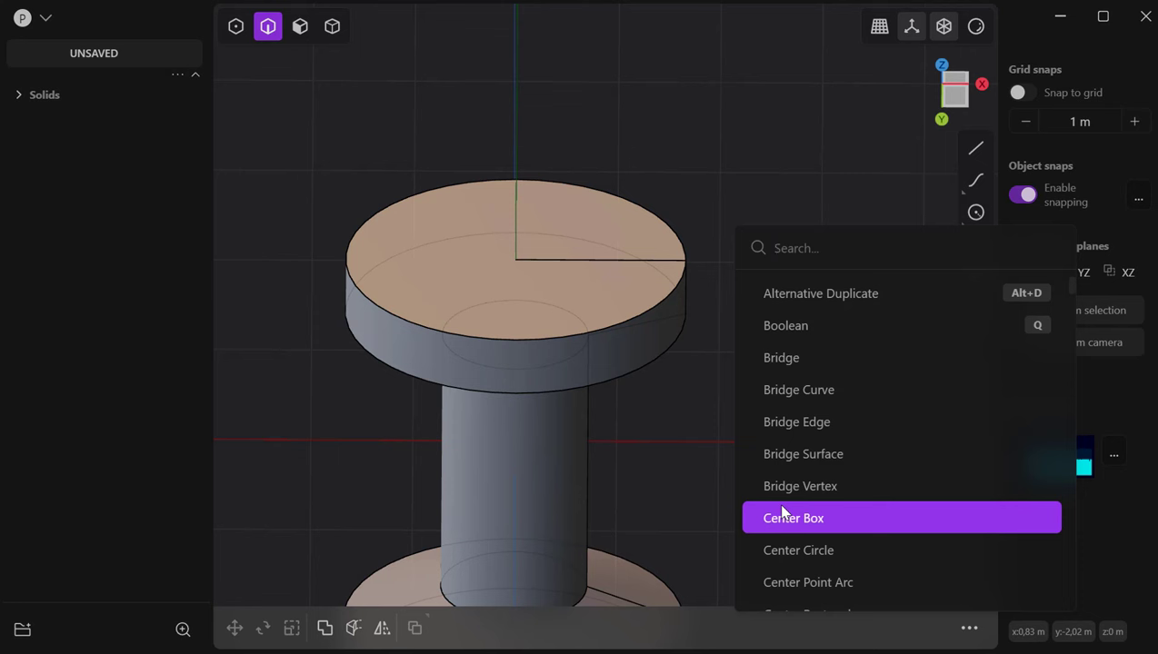
text(red)
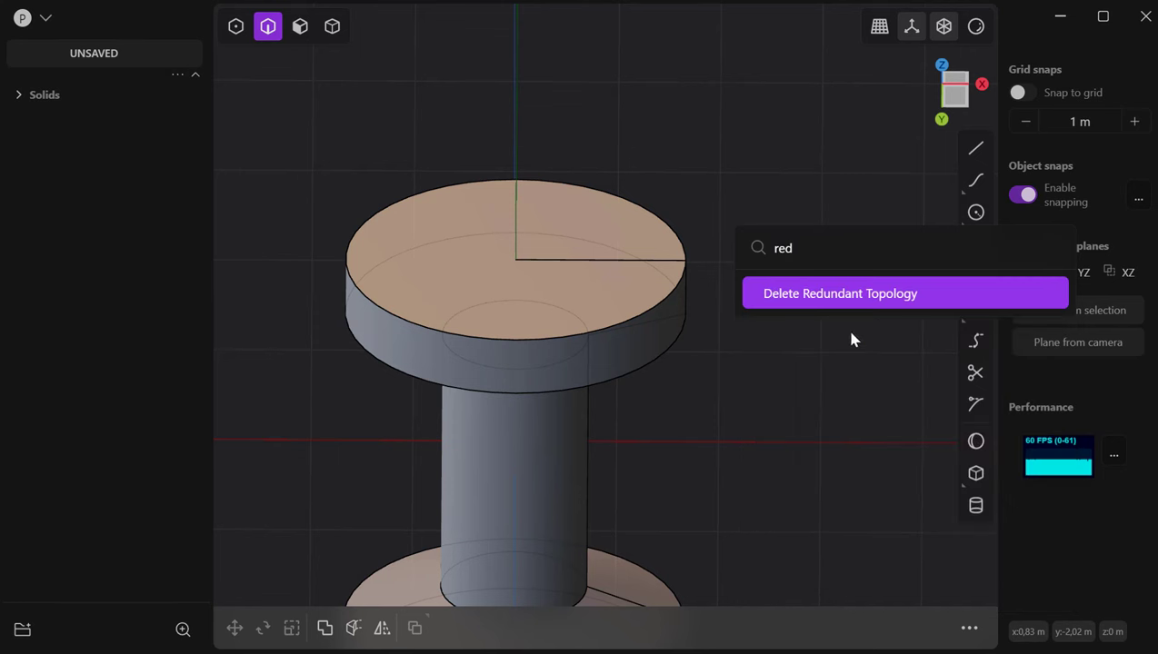
click(832, 296)
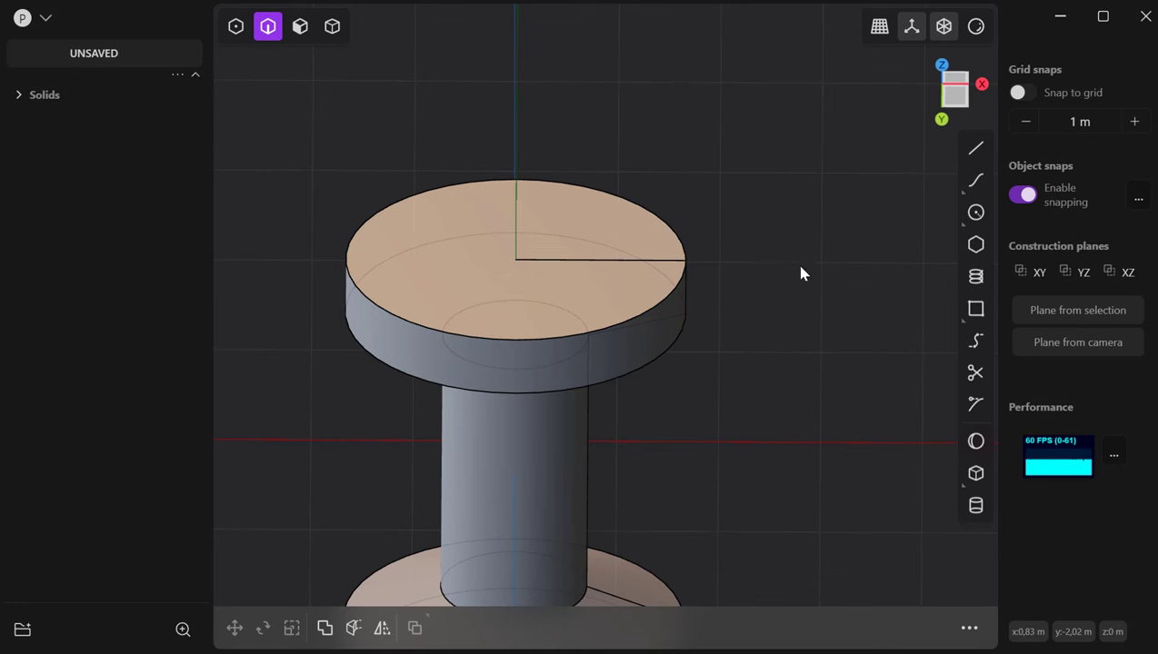
key(e)
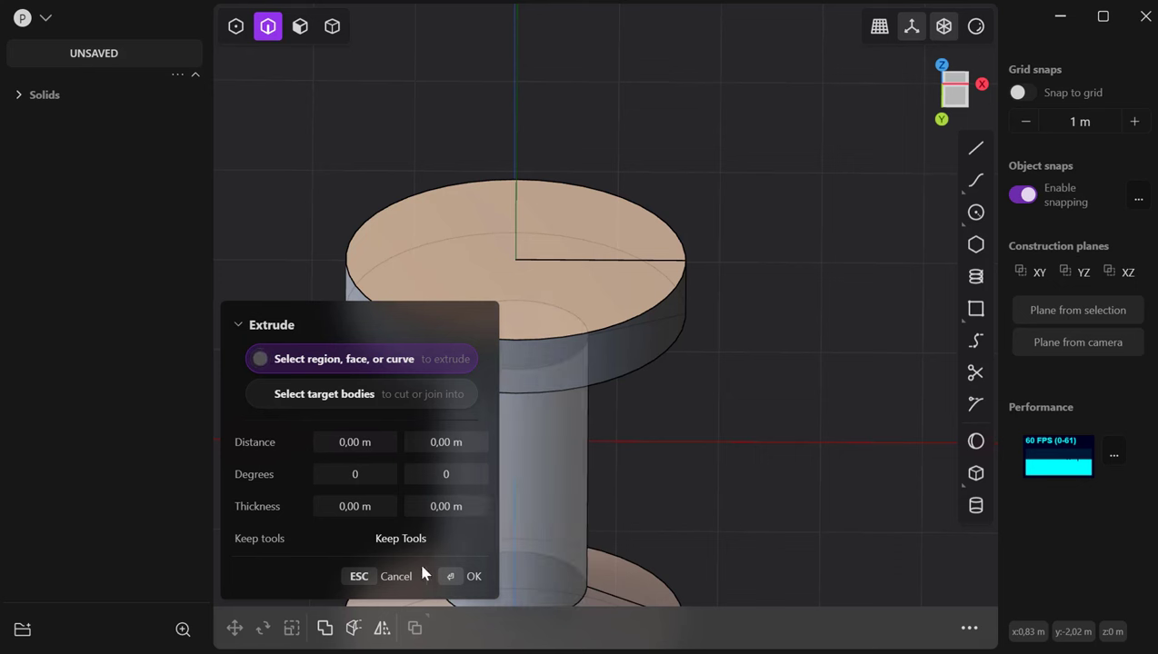
click(360, 580)
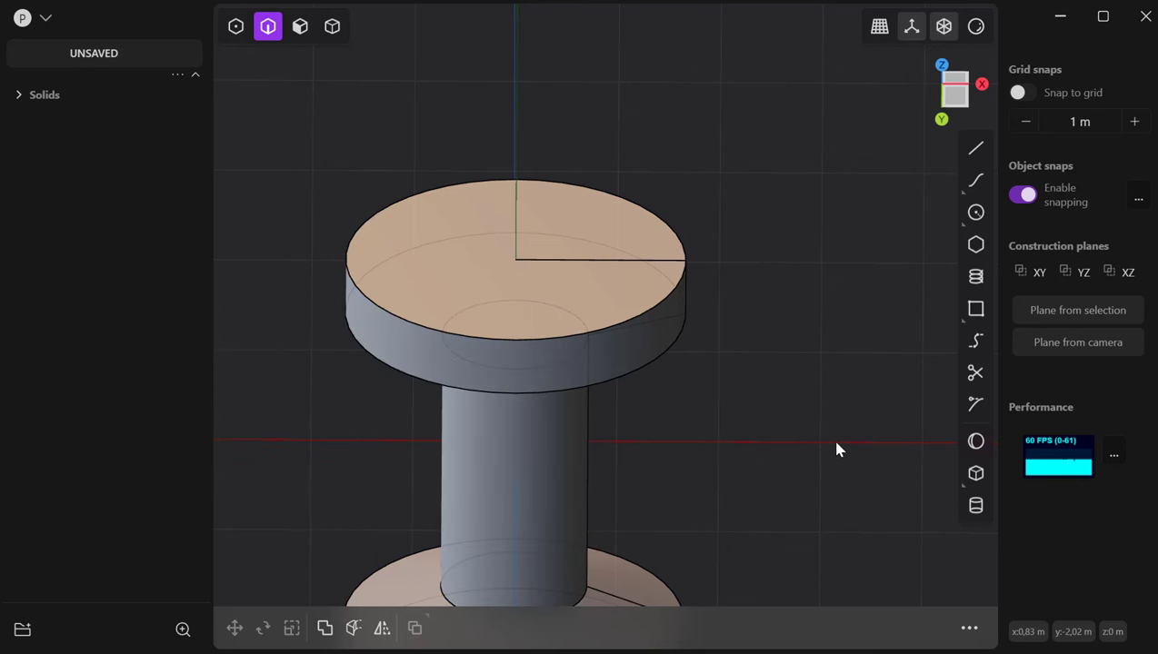
key(f)
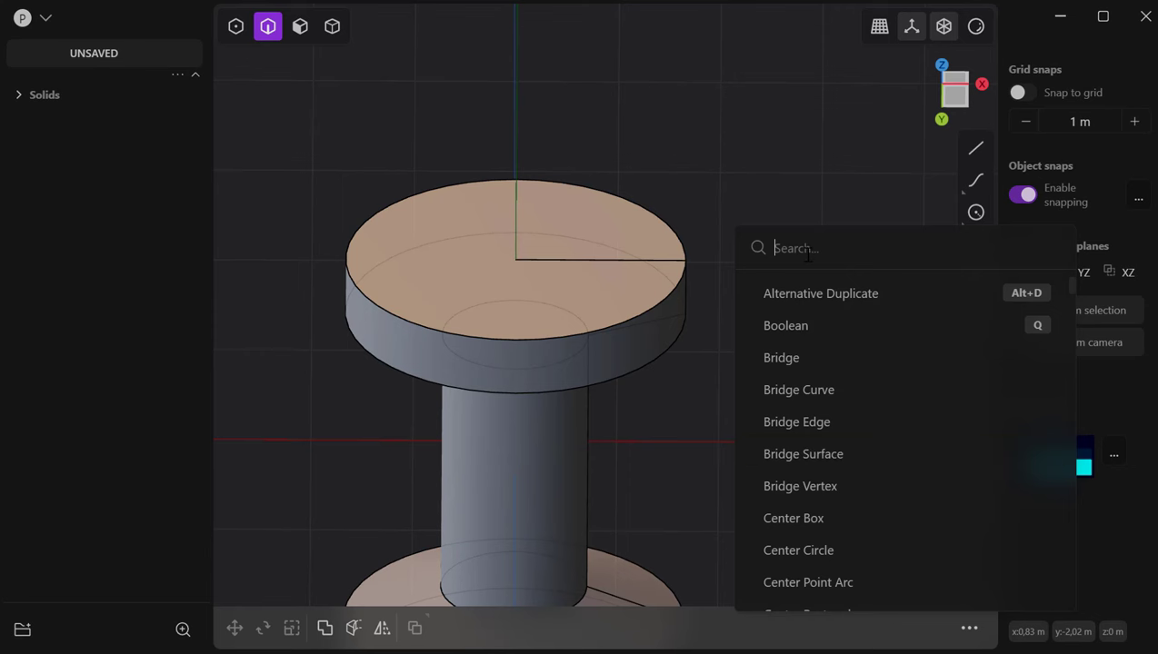
text(red)
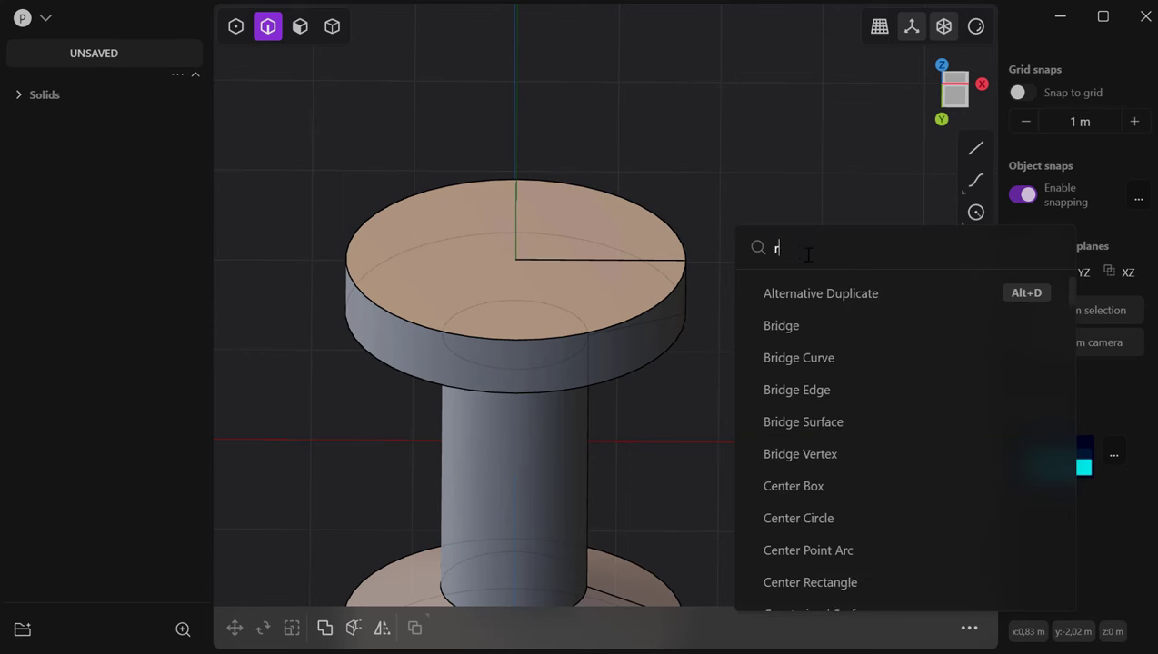
click(817, 294)
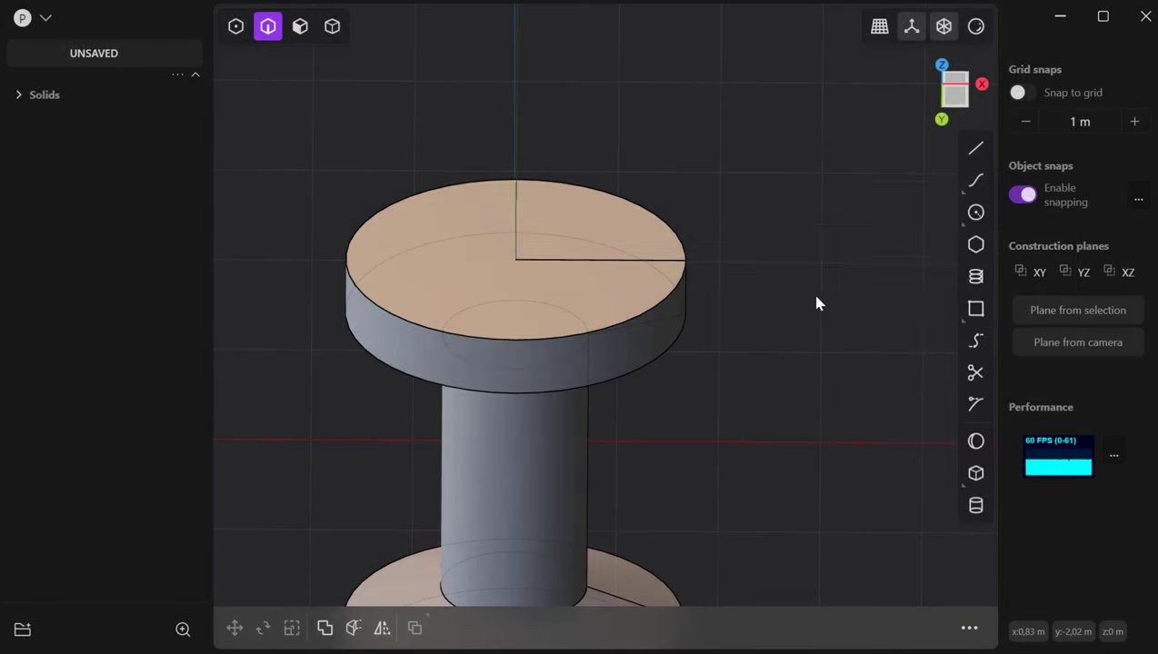
Step: Select the whole revolved solid and delete its redundant topology to remove the seam edges
middle_drag(777, 423, 782, 484)
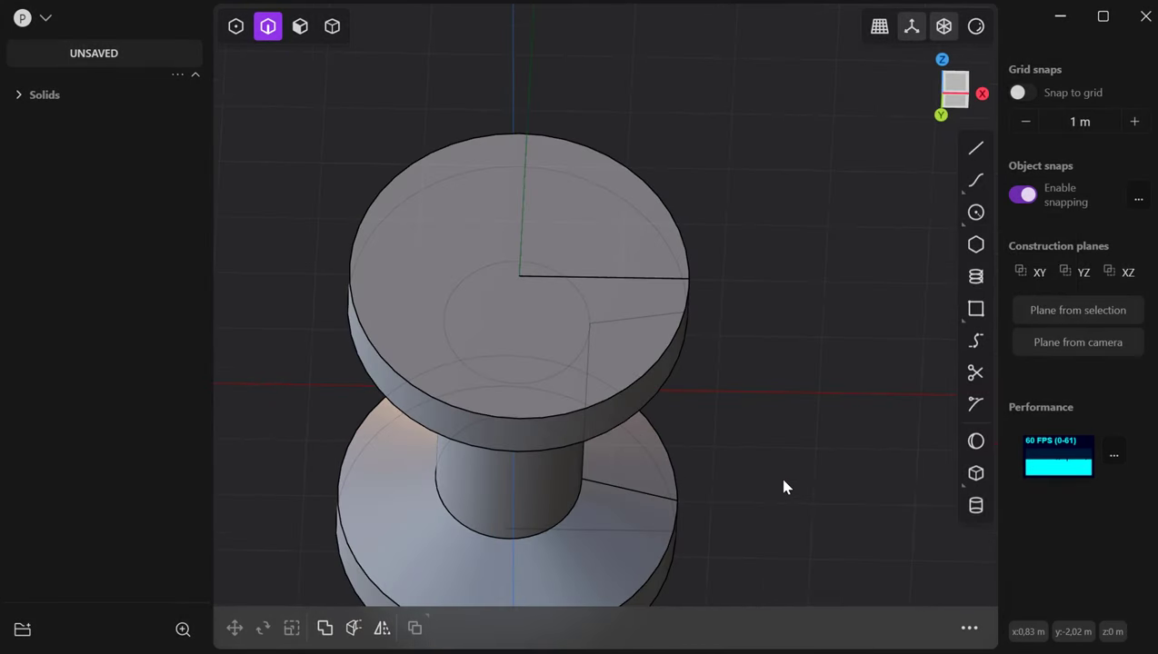
click(35, 97)
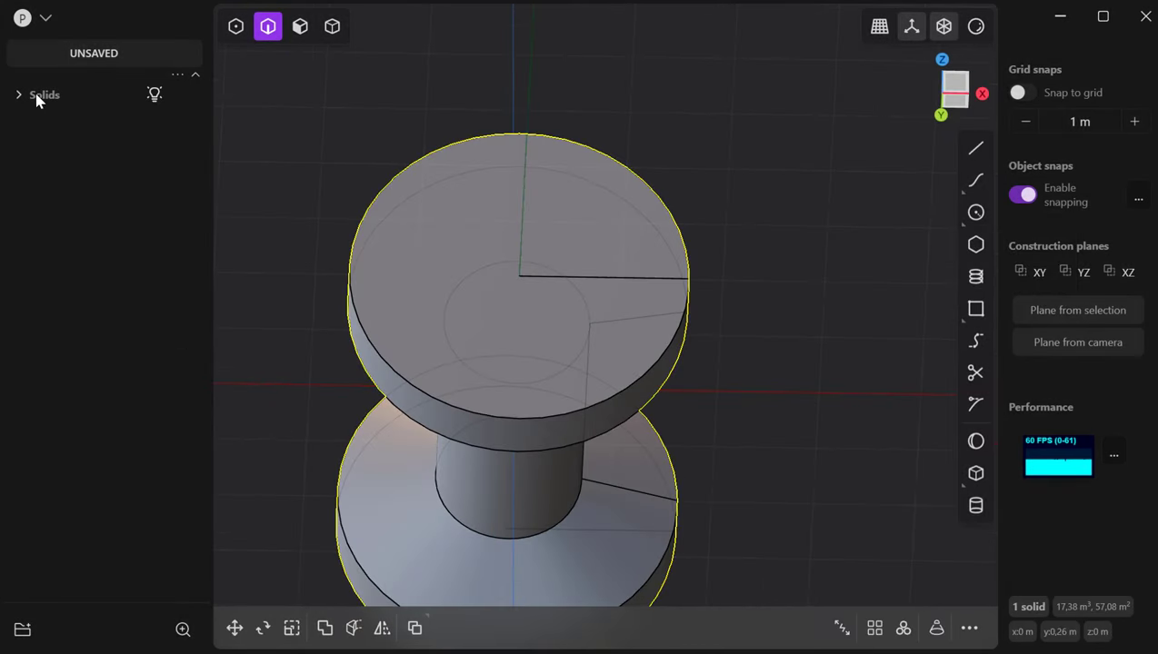
key(Escape)
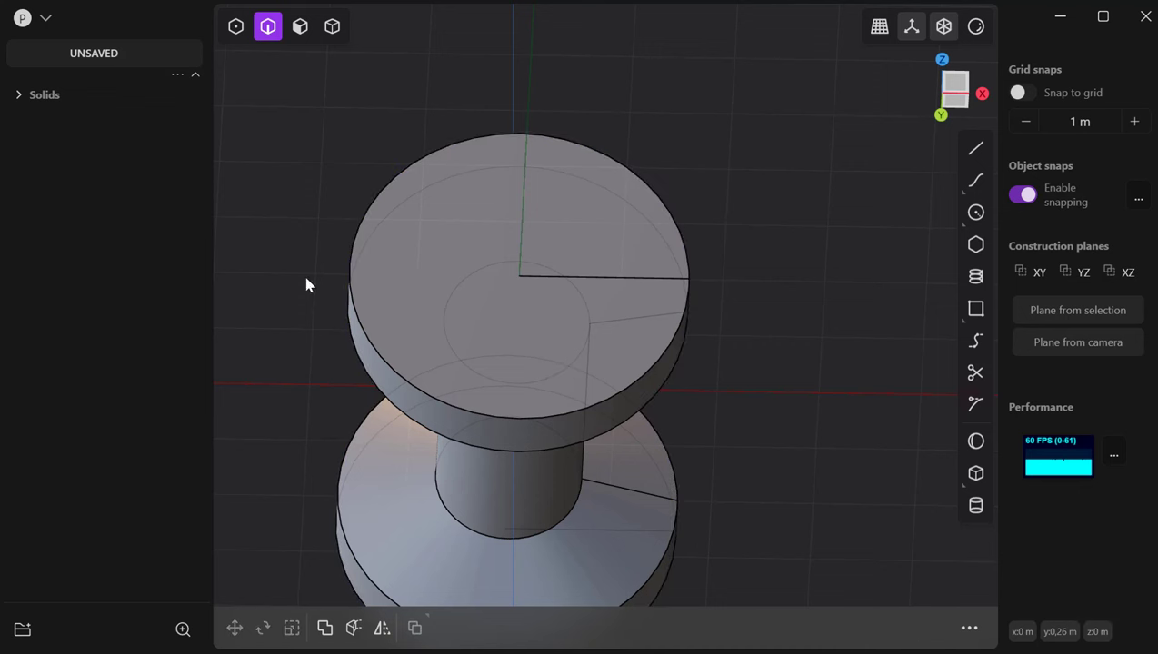
click(46, 96)
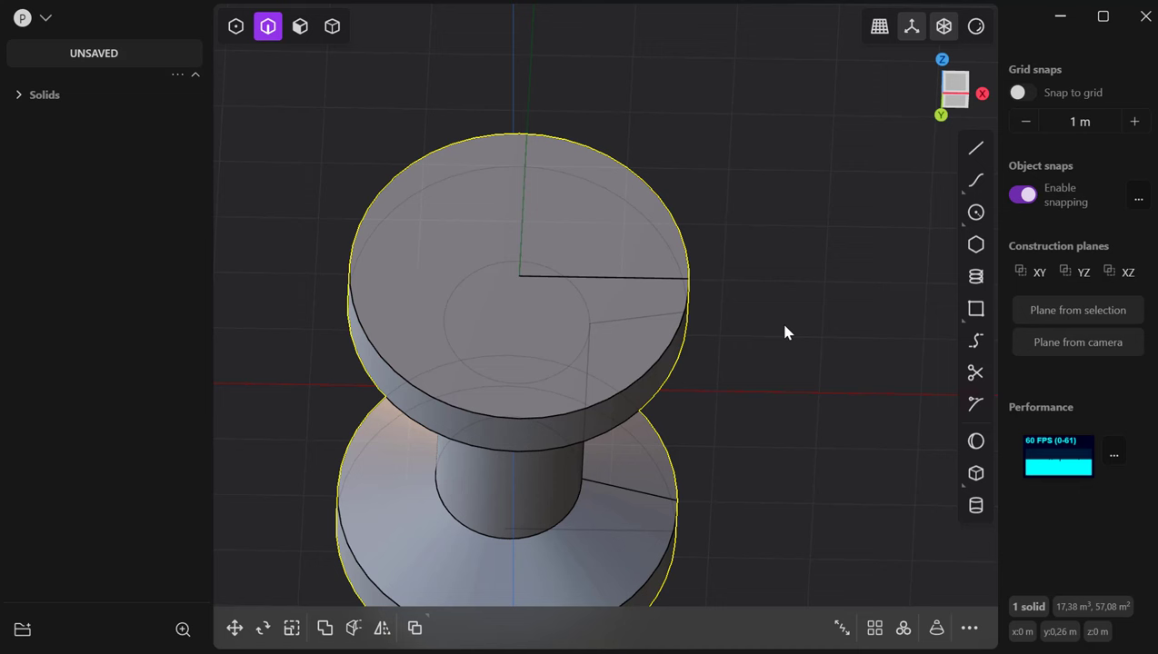
key(f)
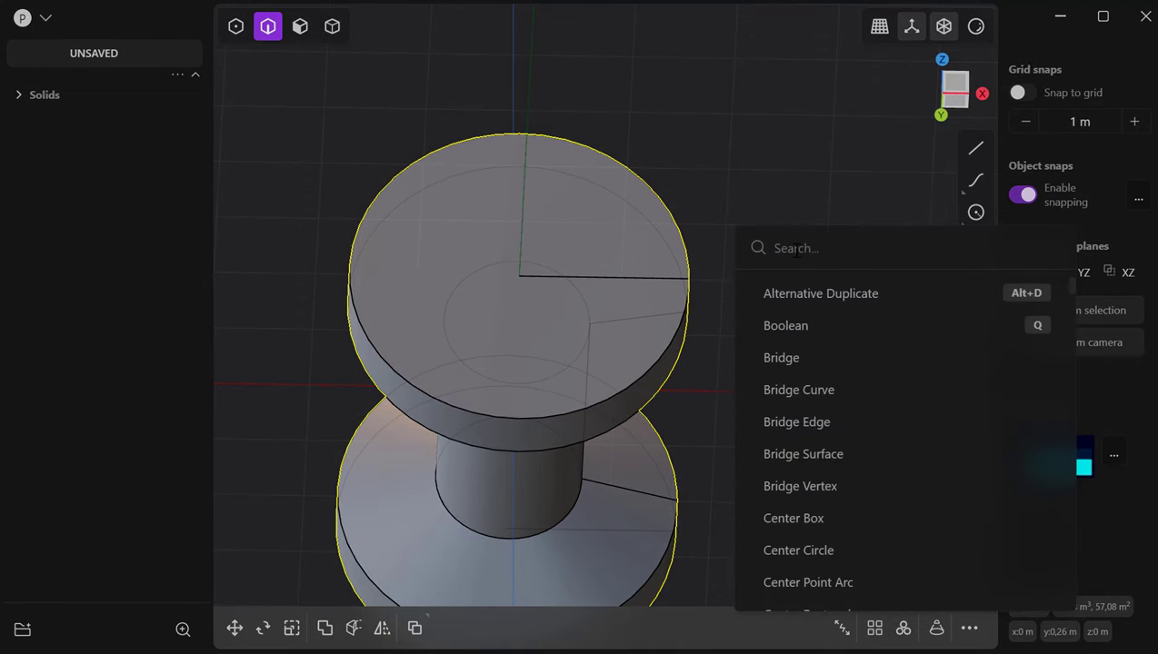
text(red)
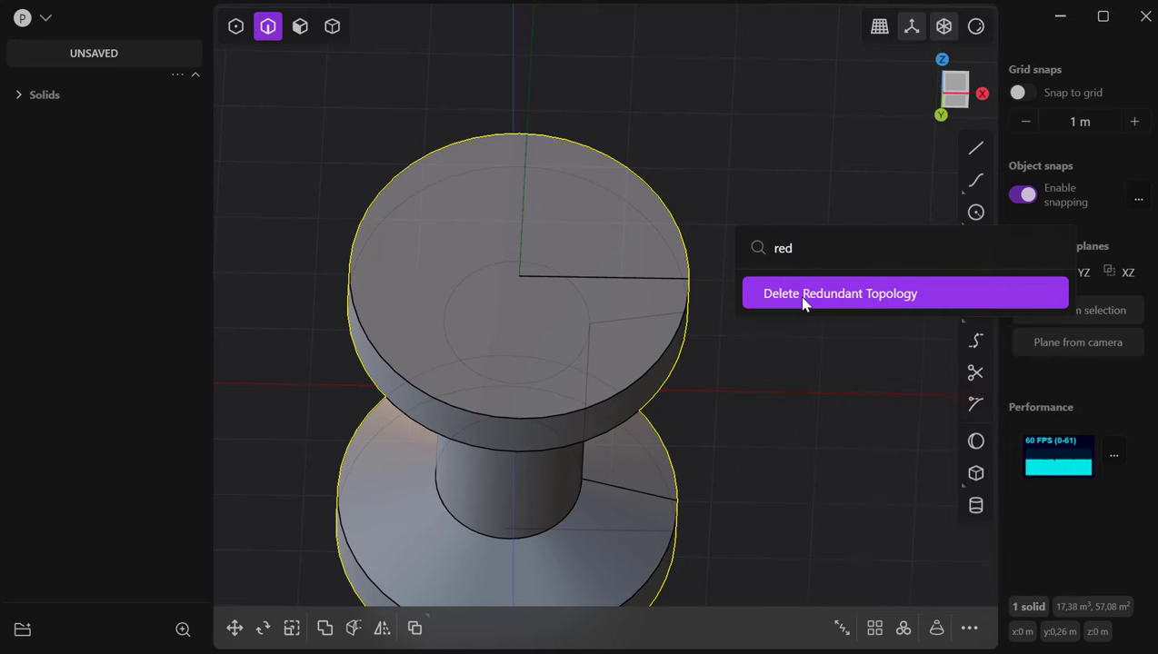
click(804, 299)
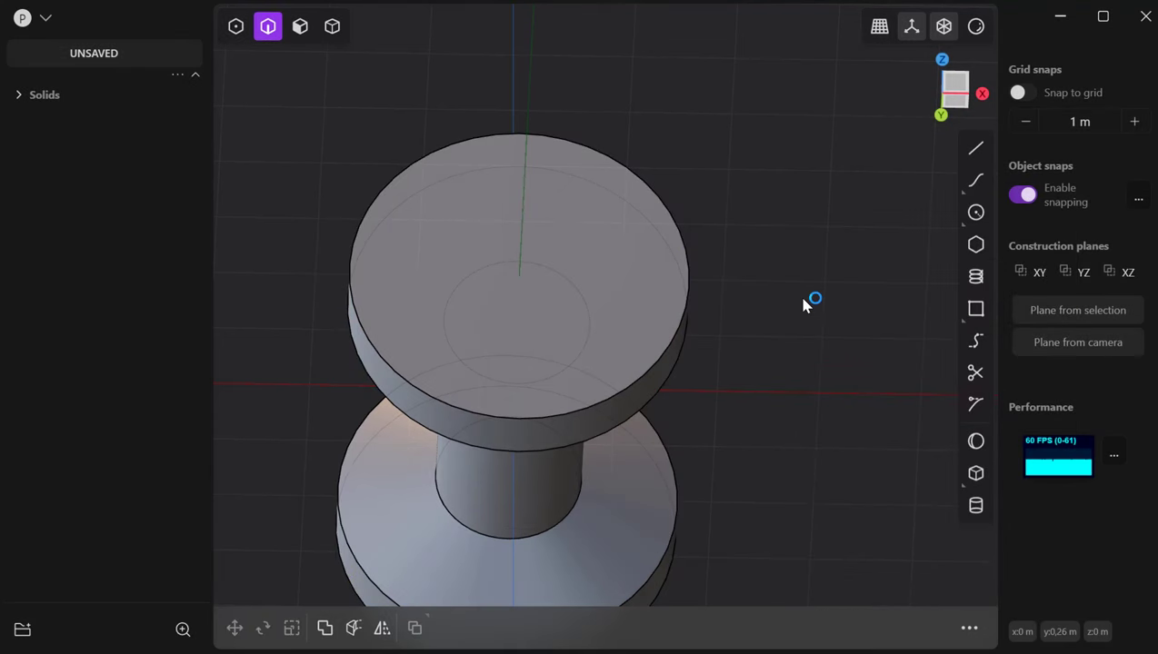
Step: Set a front view of the round flange face and switch the selection mode to vertices
middle_drag(803, 298, 803, 263)
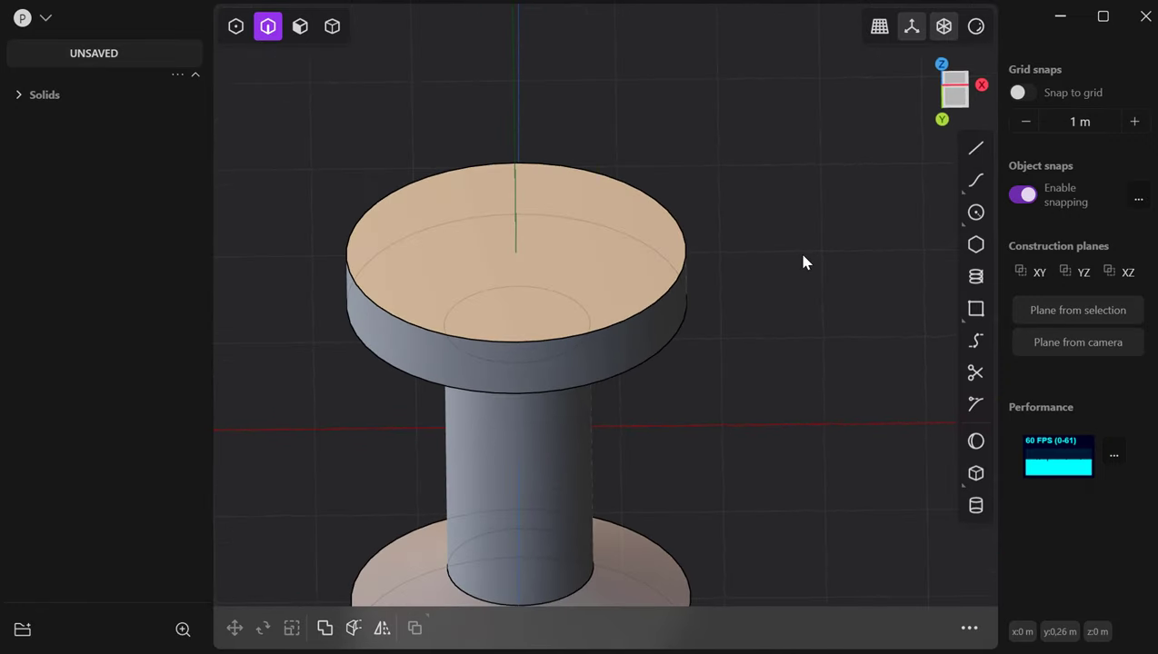
key(KP_1)
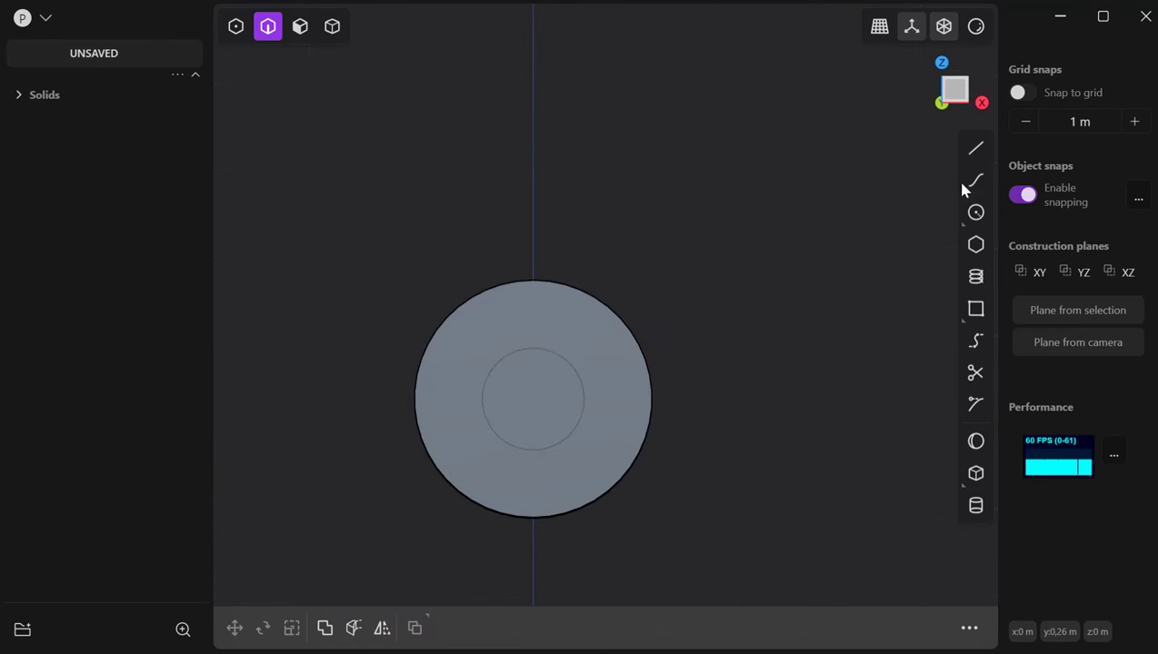
click(975, 148)
scroll(524, 273, up, 5)
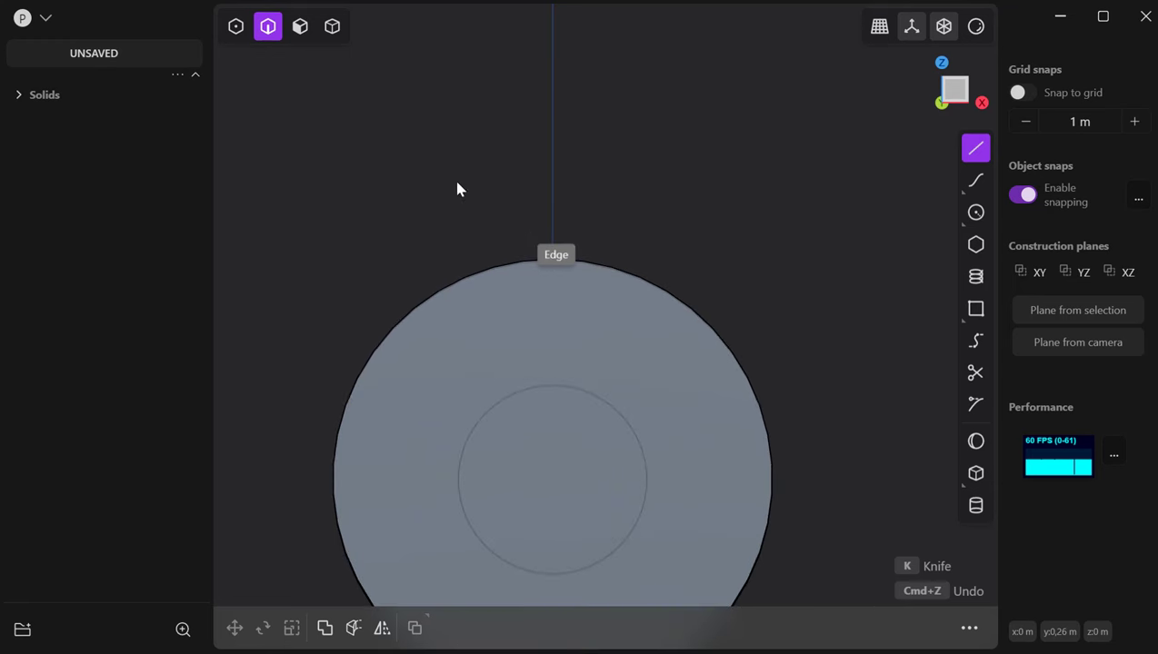
click(235, 28)
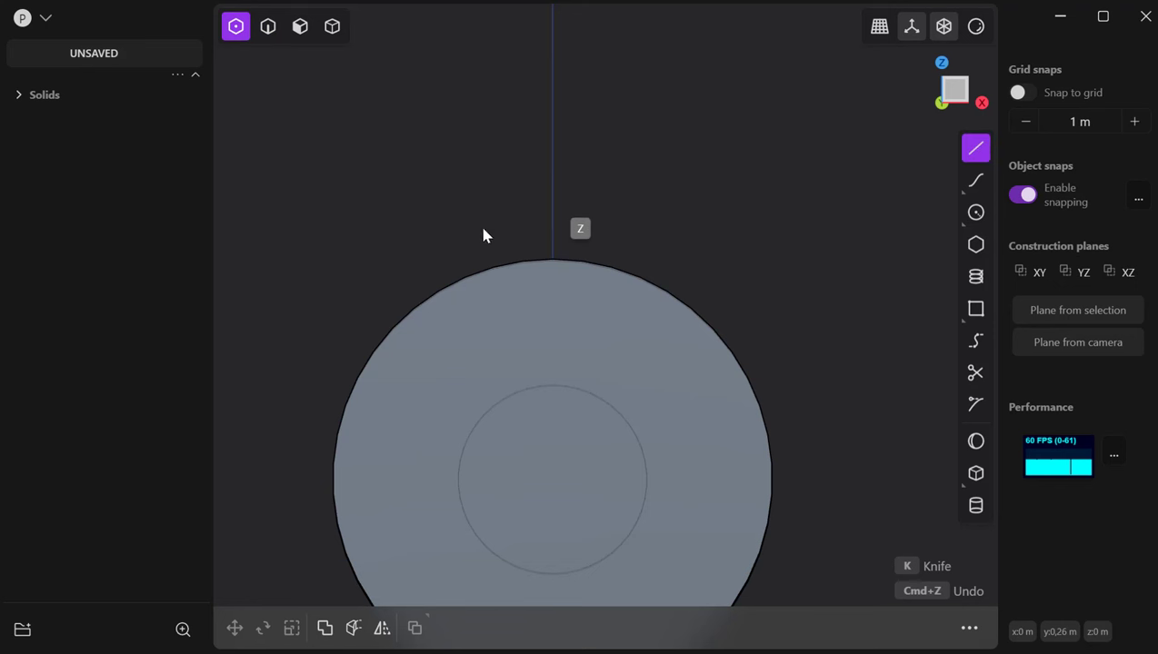
key(Escape)
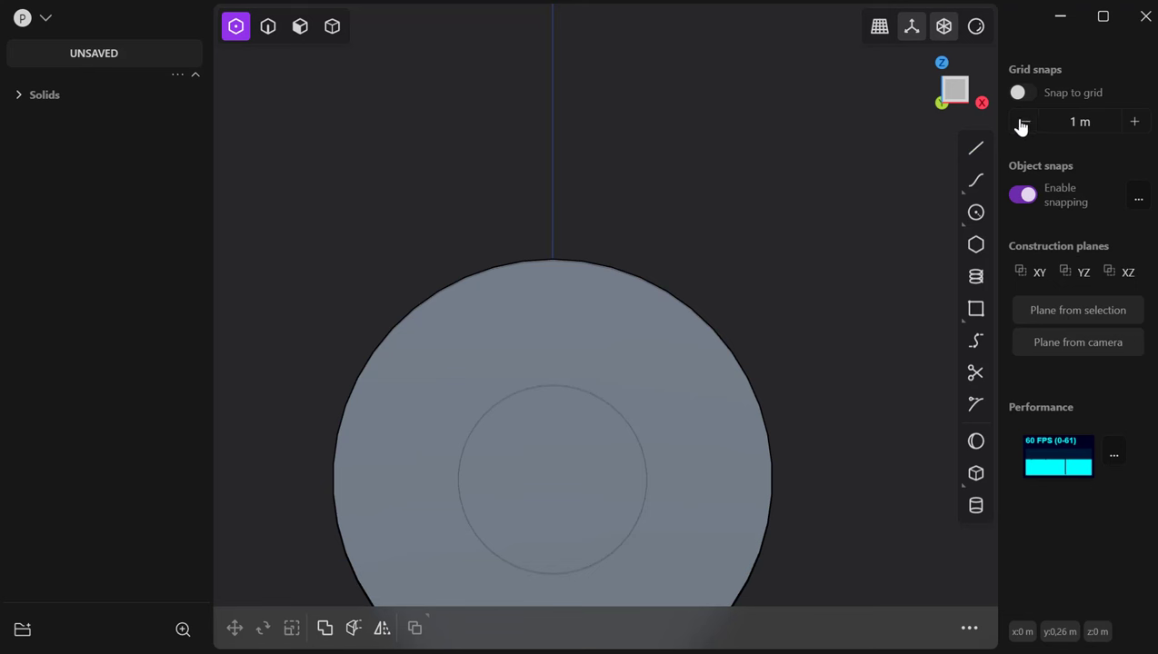
click(975, 151)
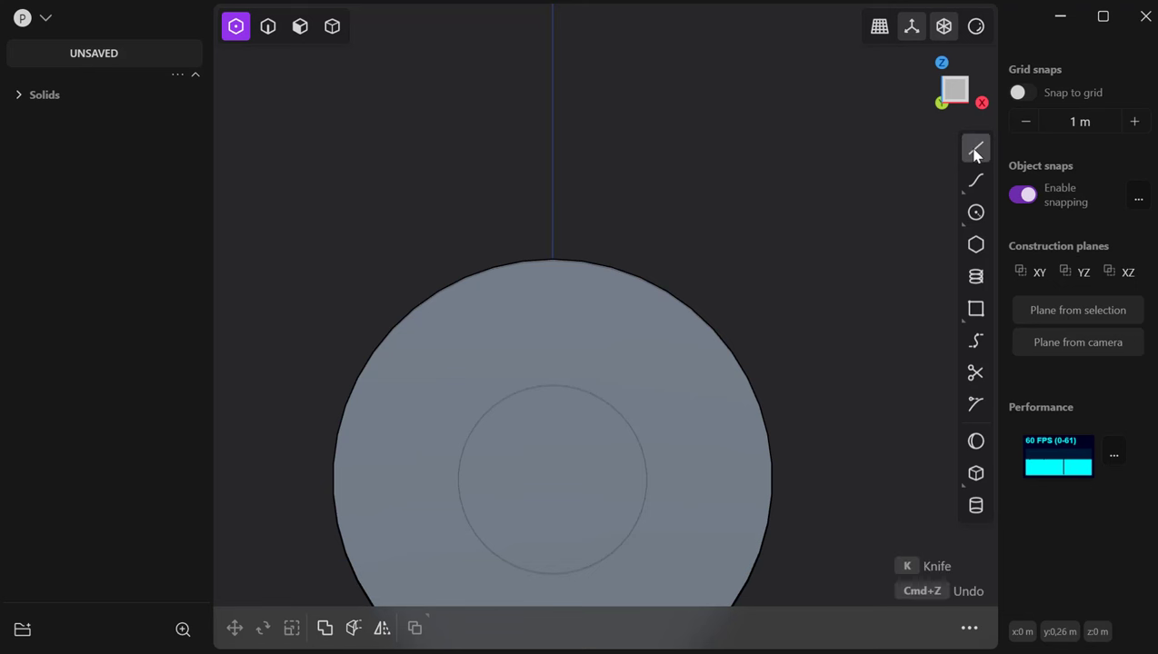
click(550, 195)
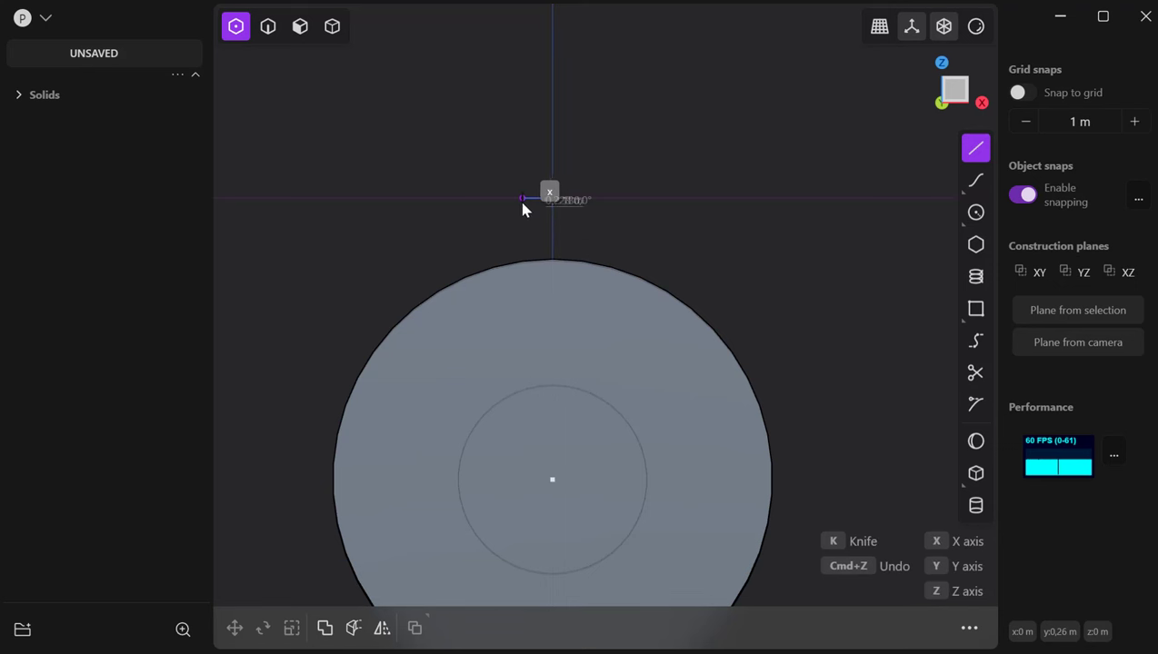
click(524, 204)
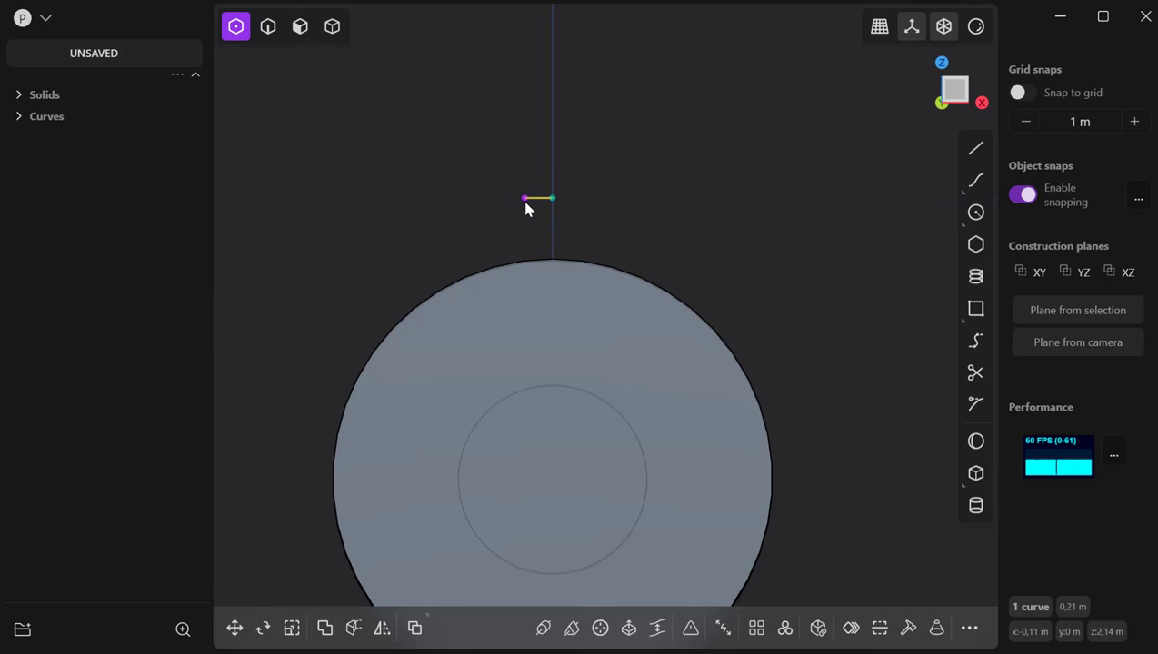
key(Delete)
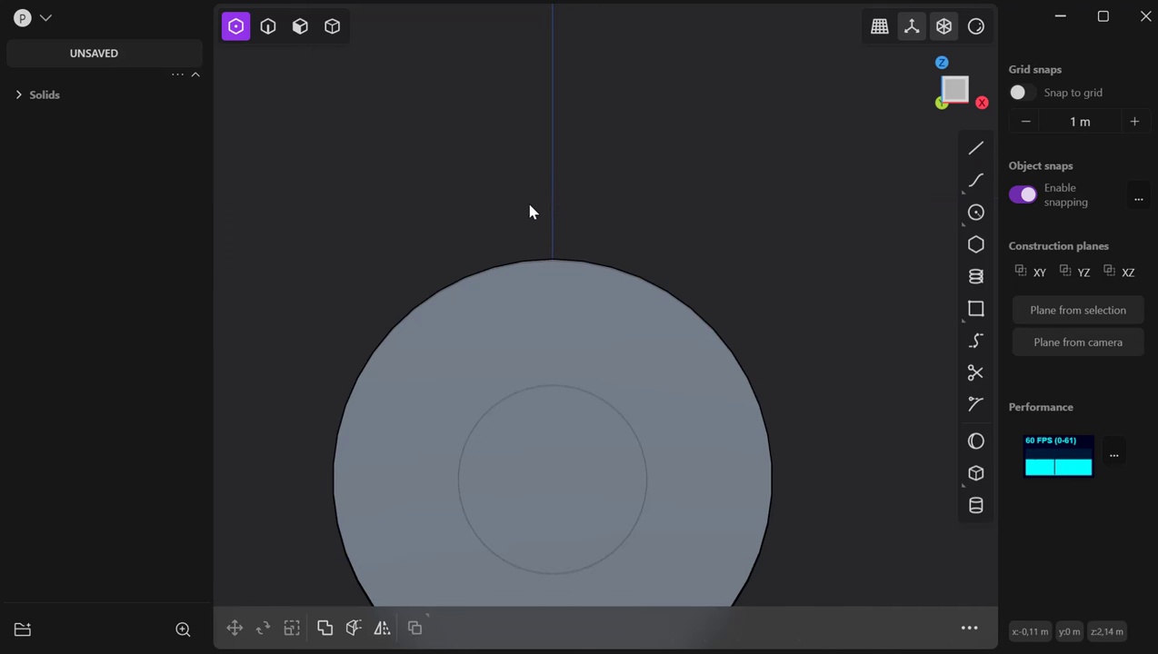
Step: Sketch an open three-line half-tooth profile across the flange's upper rim, starting on the vertical axis above it
click(975, 147)
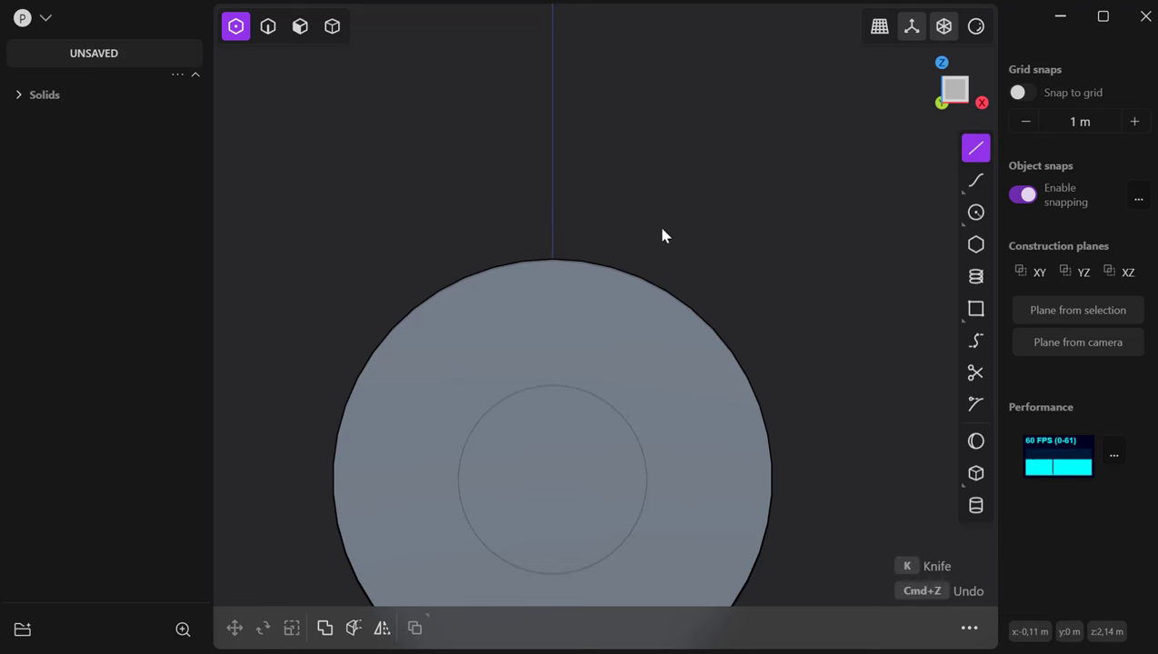
click(553, 238)
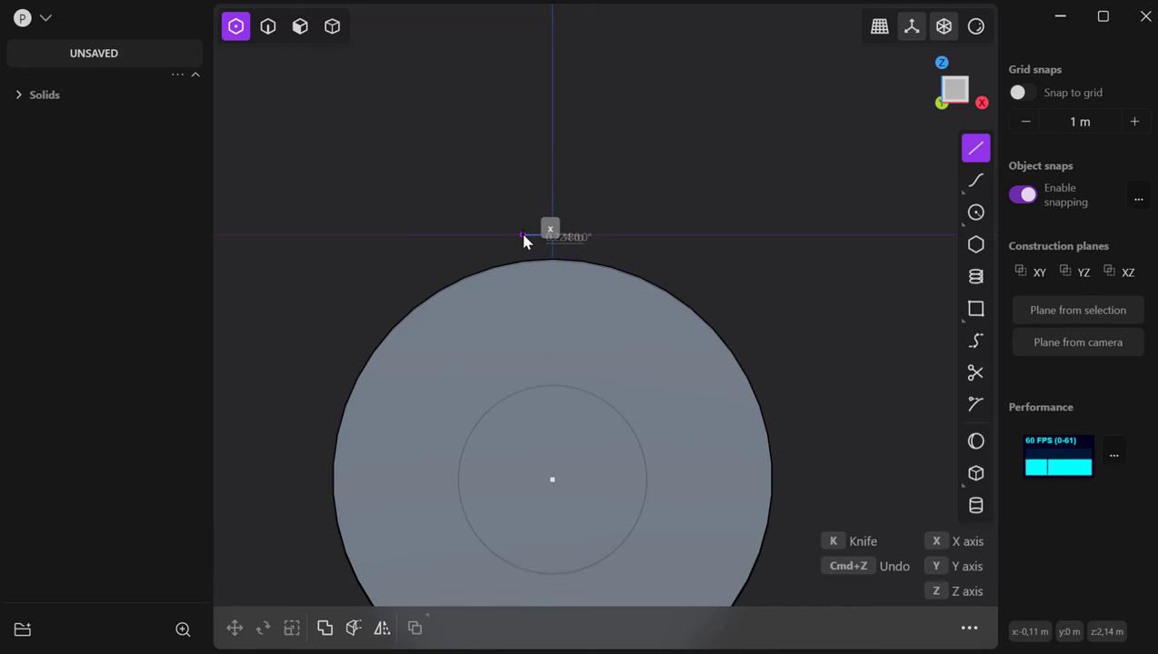
click(522, 236)
click(542, 351)
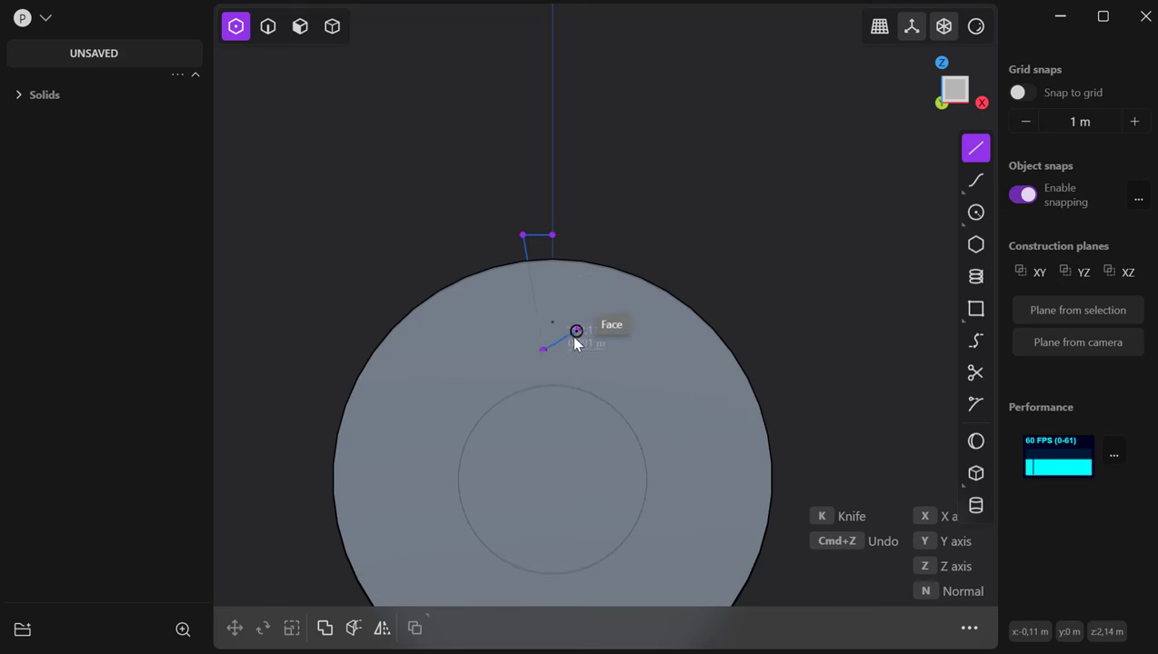
click(572, 351)
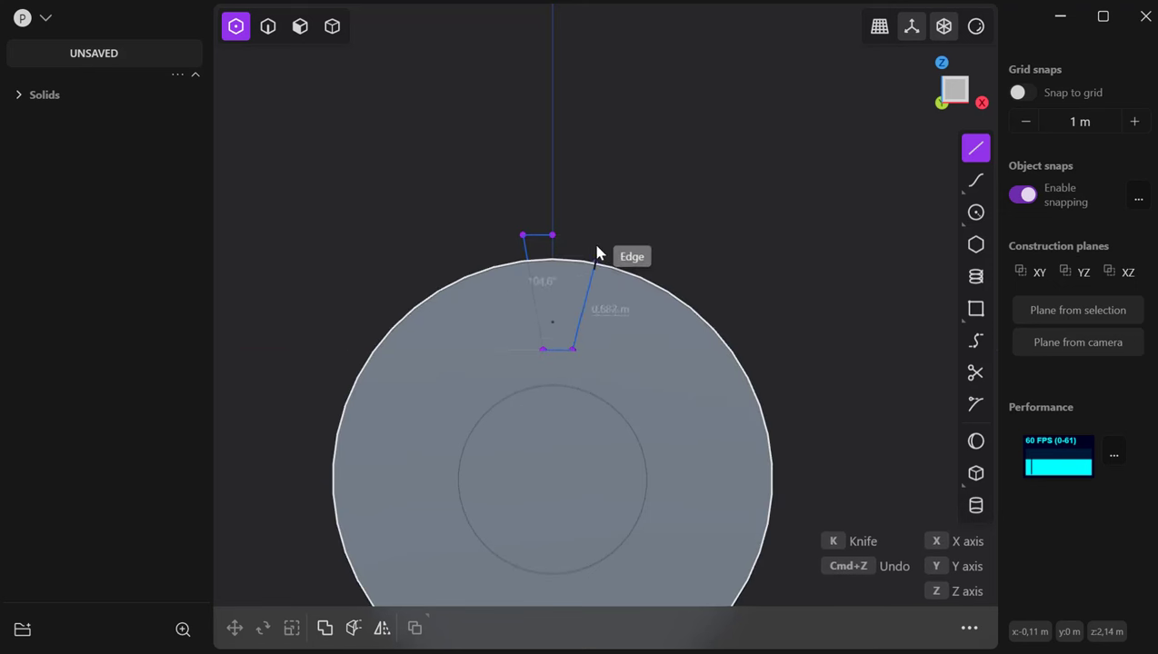
key(Escape)
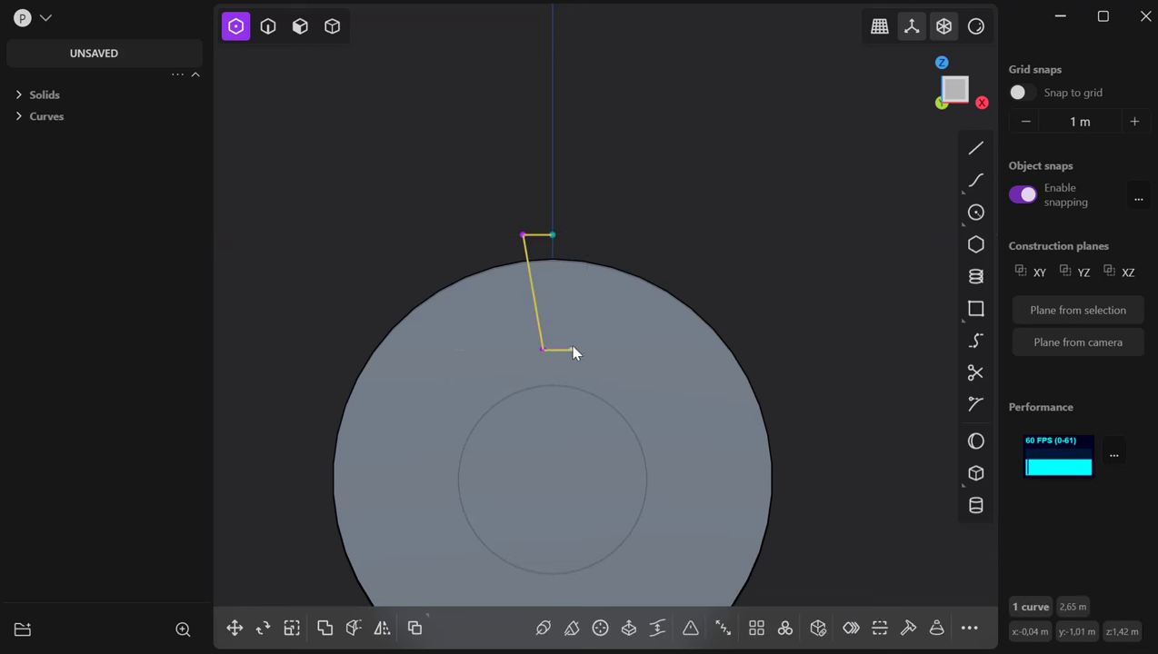
Step: Shorten the tooth profile's bottom line and raise its two bottom vertices closer to the flange rim
drag(573, 354, 558, 357)
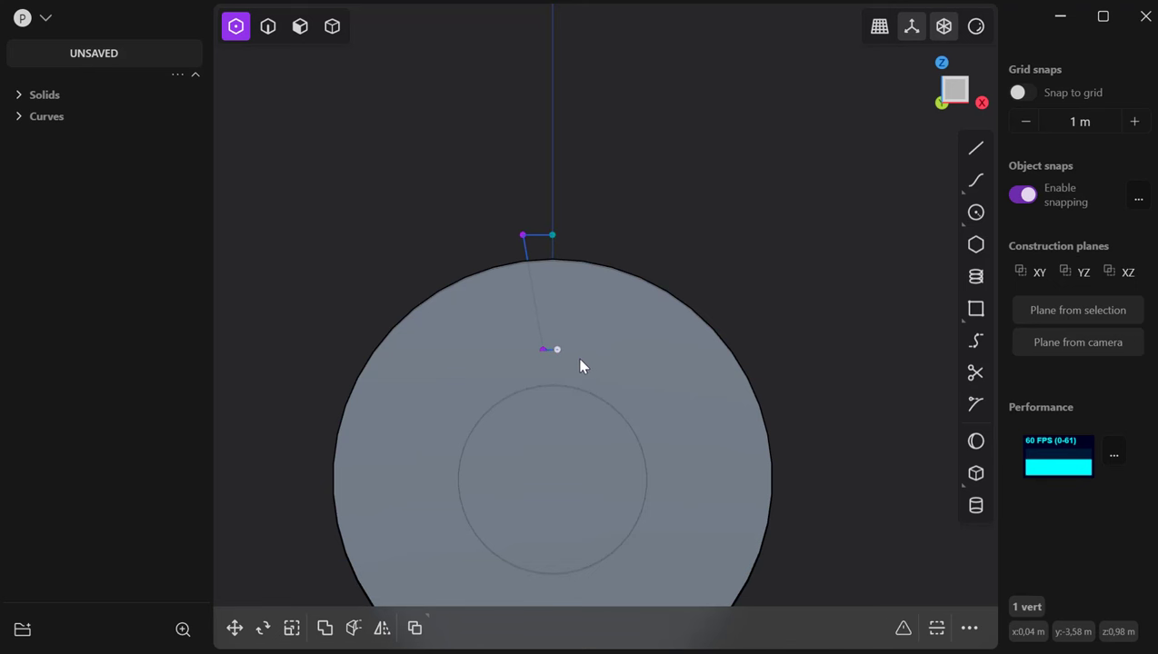
click(541, 350)
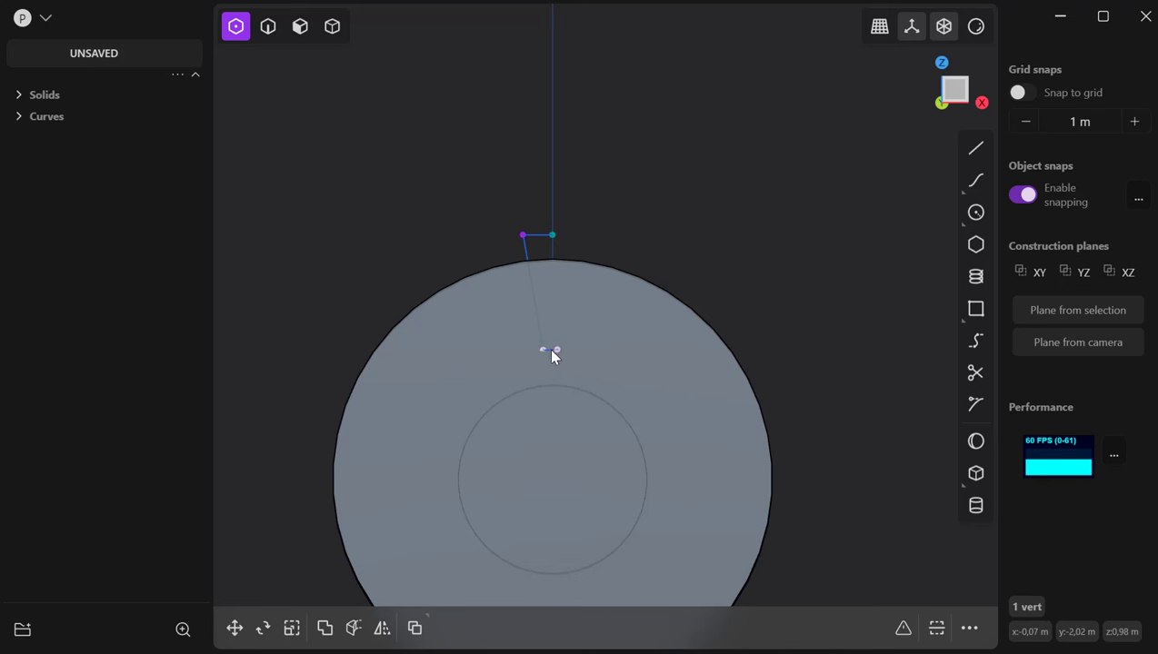
shift+click(553, 352)
drag(542, 349, 561, 322)
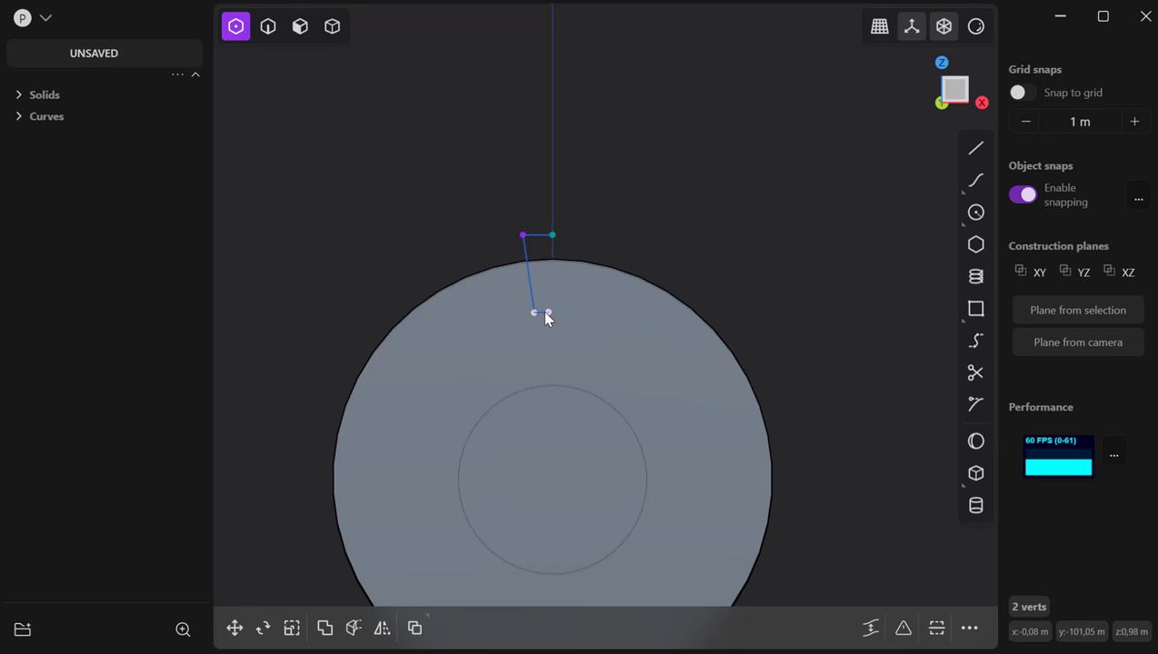
Step: Move the two bottom vertices of the tooth profile up by about 0.1354 m along Z
click(235, 628)
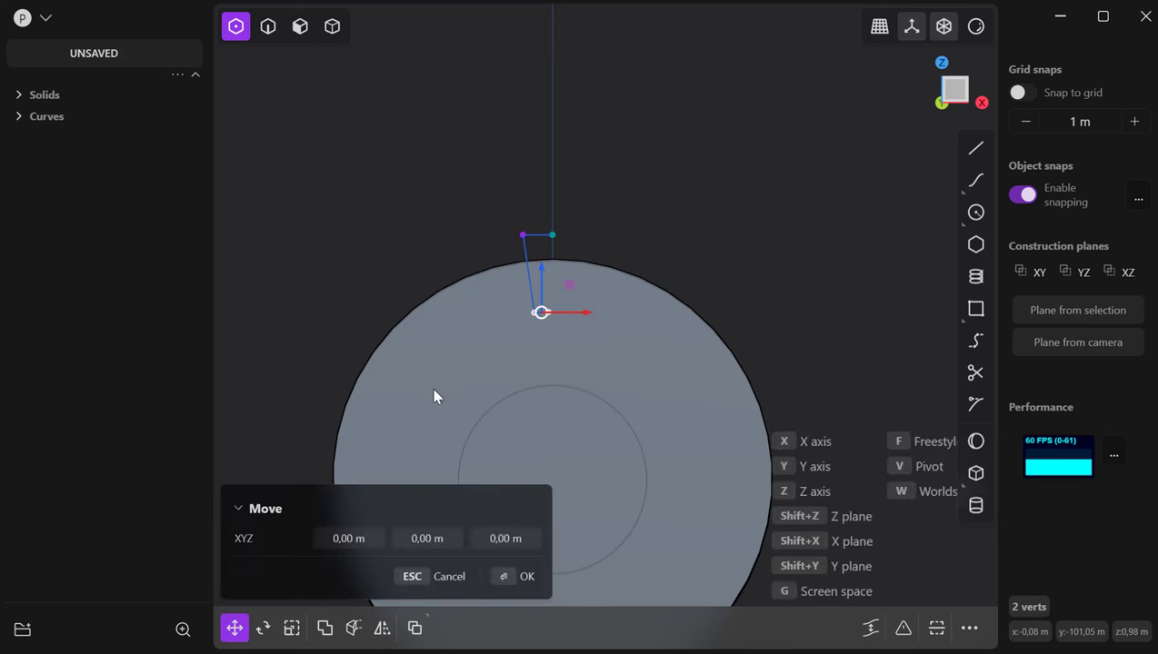
drag(541, 261, 543, 248)
scroll(552, 311, up, 2)
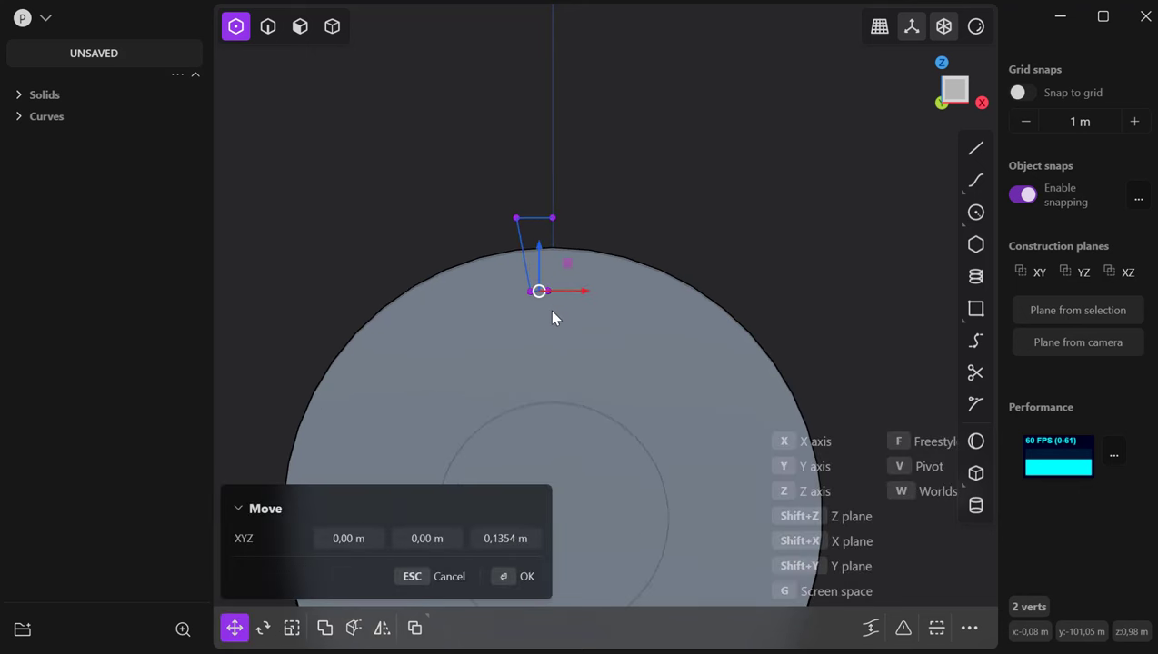
scroll(552, 317, up, 2)
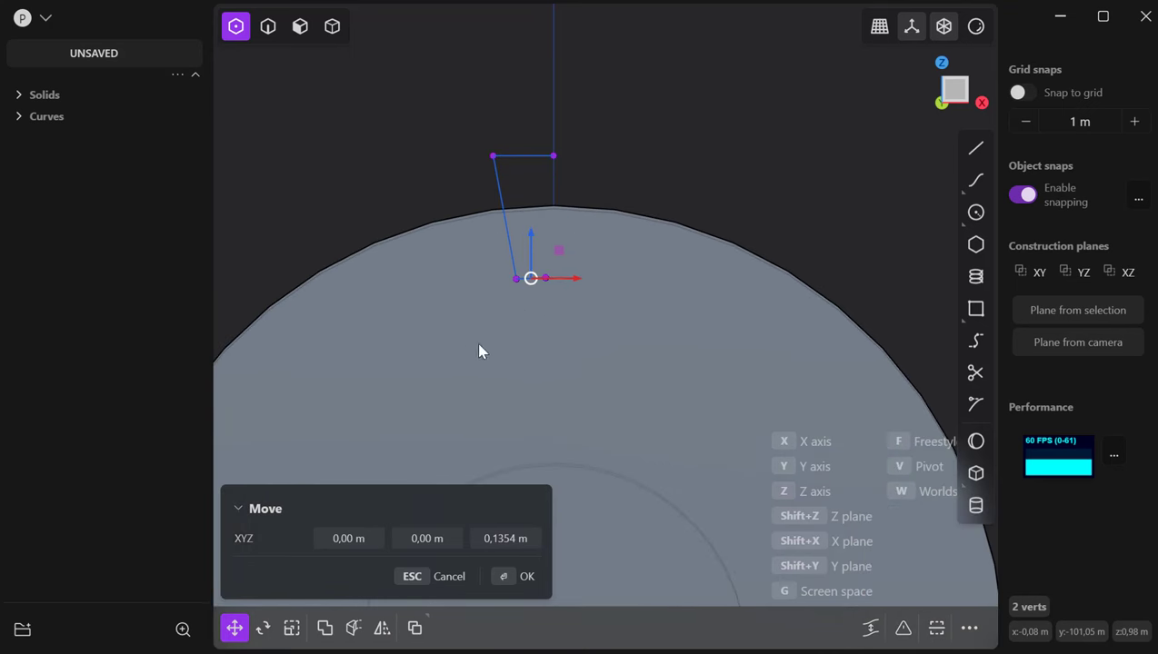
click(505, 578)
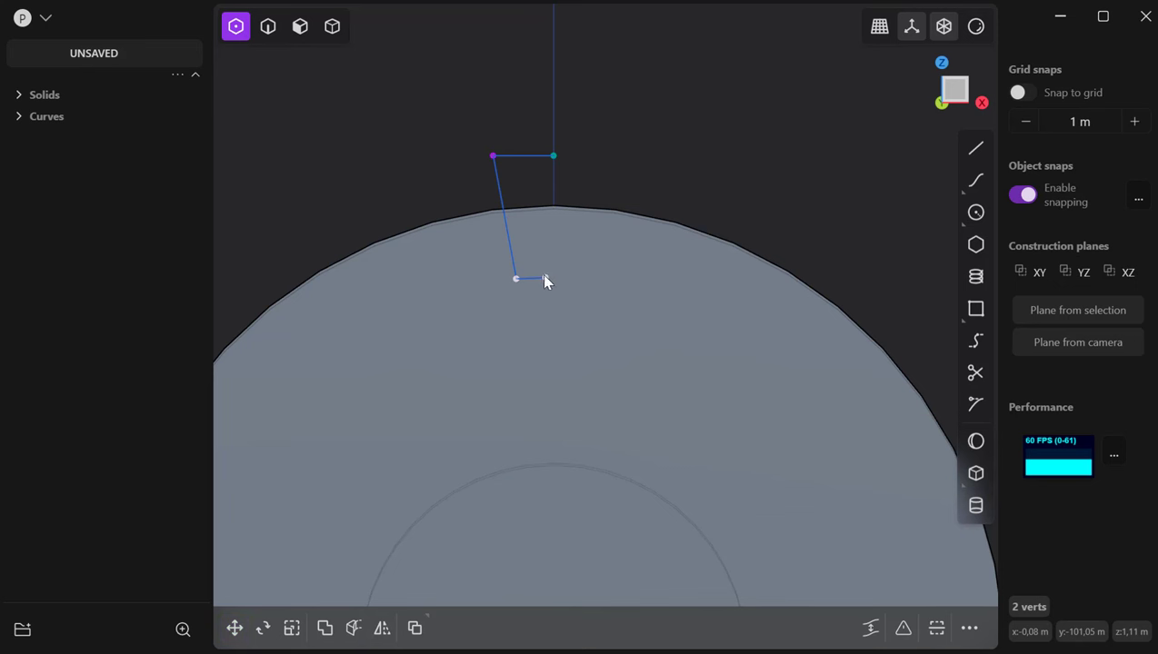
key(Escape)
Step: Inspect the tooth profile in perspective from the side and delete the stretched curve
mouse_move(549, 282)
mouse_down()
mouse_move(570, 282)
mouse_move(555, 285)
mouse_up()
middle_drag(545, 299, 673, 422)
scroll(673, 424, down, 10)
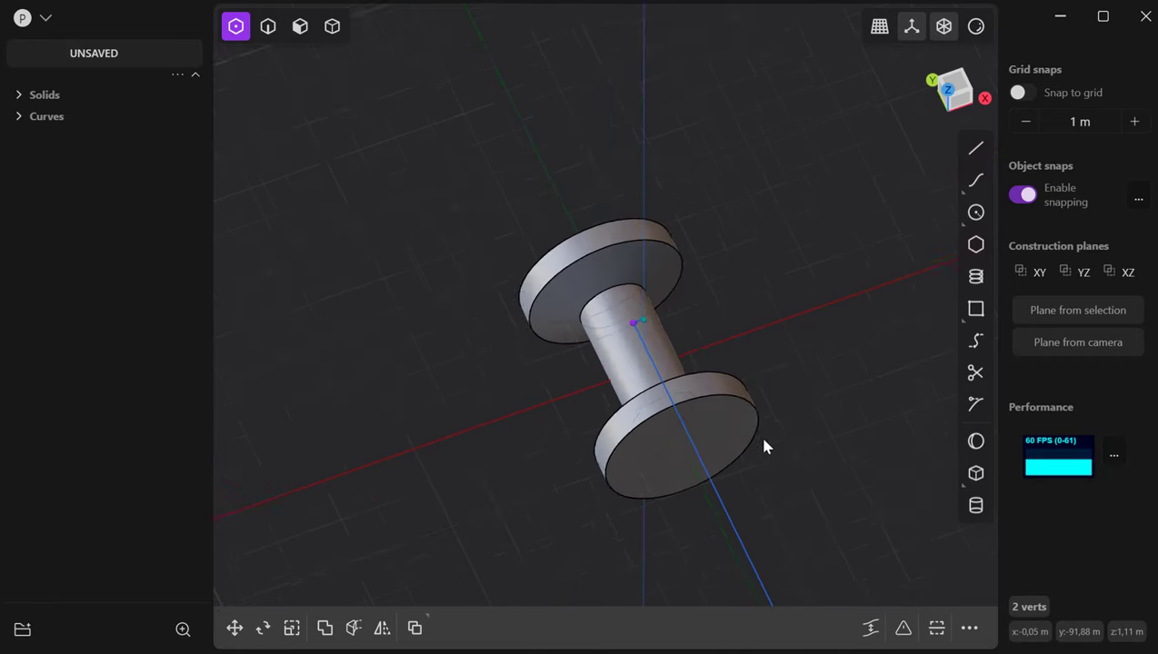
middle_drag(799, 412, 603, 377)
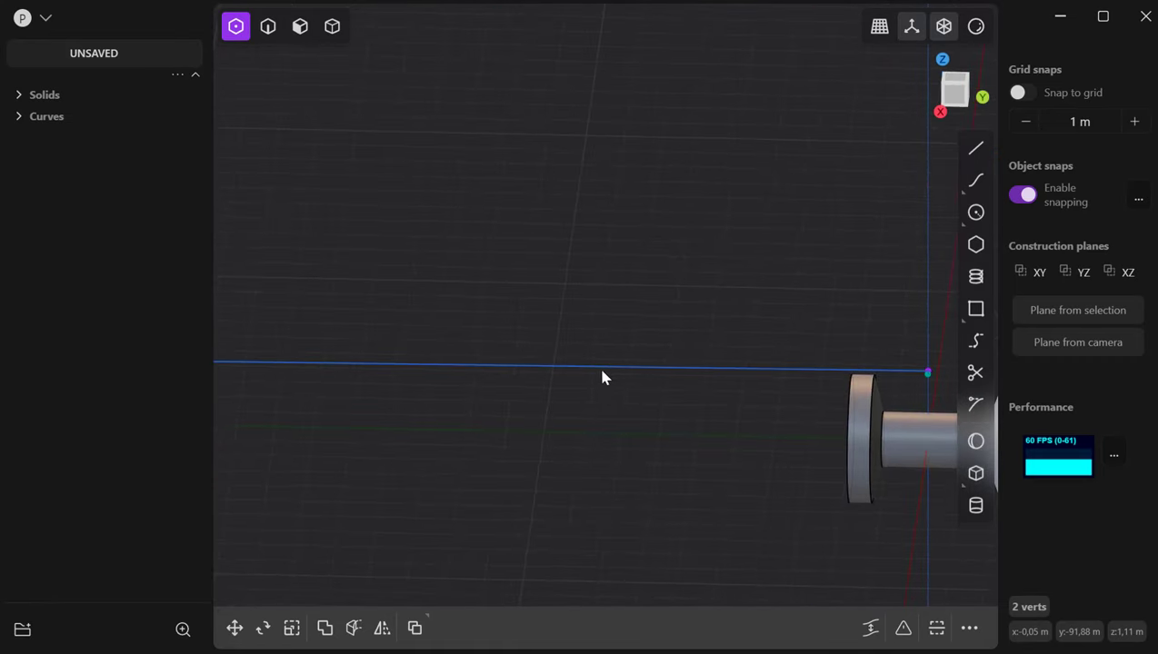
key(Escape)
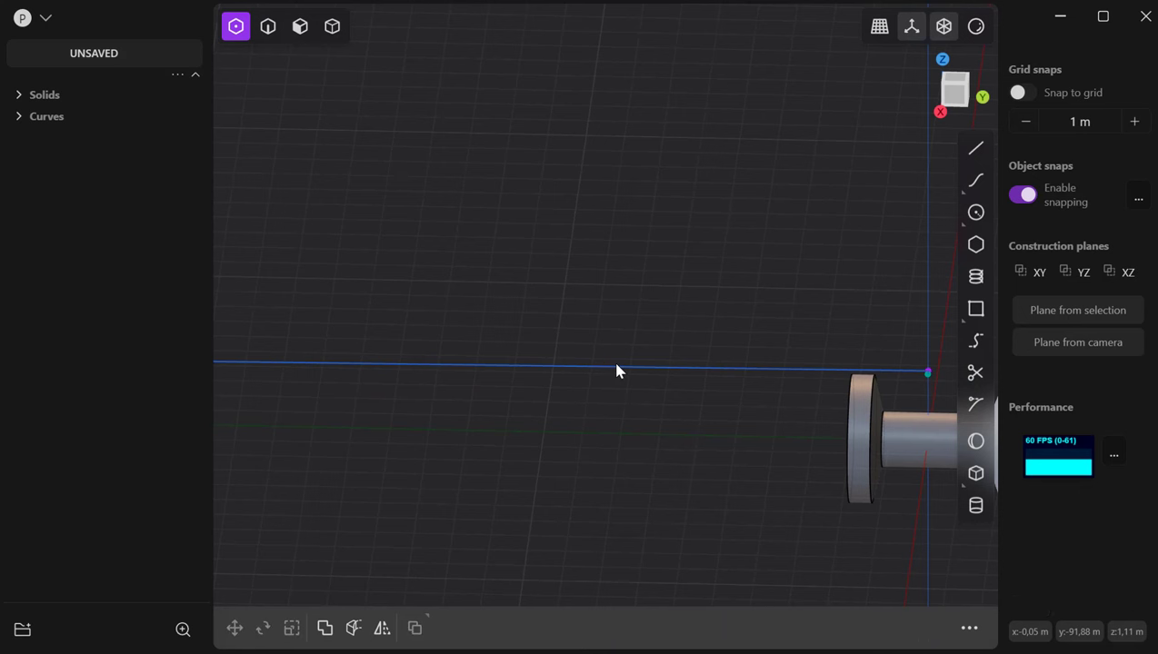
click(46, 111)
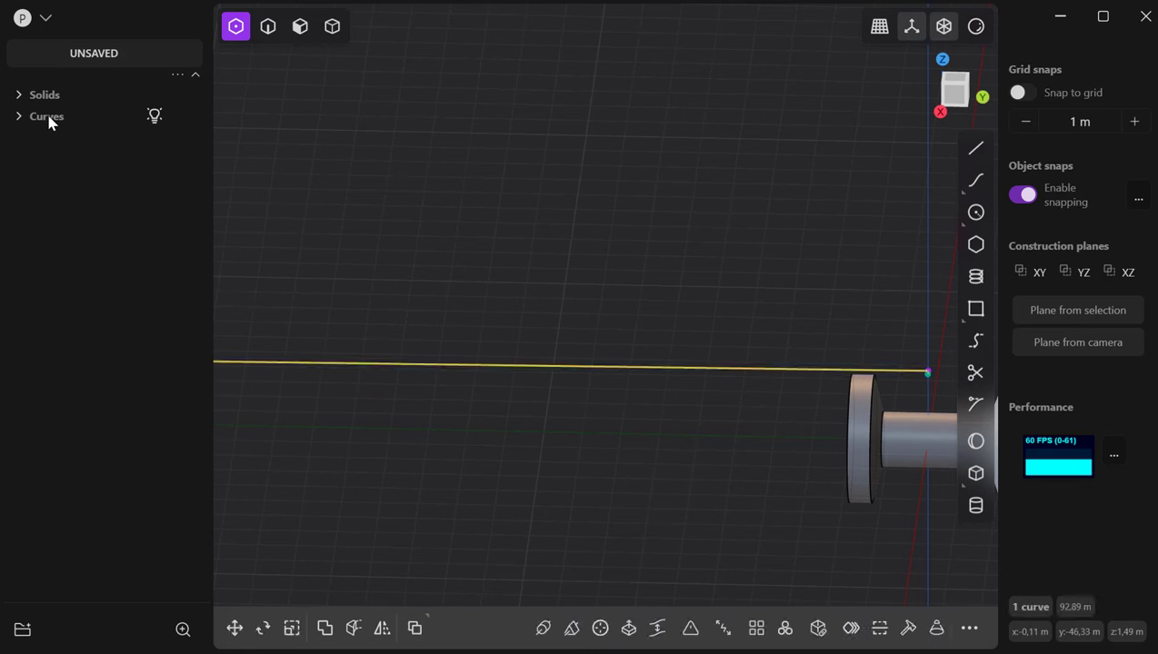
key(Delete)
Step: Set a right-side view of the spool showing its full length
middle_drag(272, 245, 361, 233)
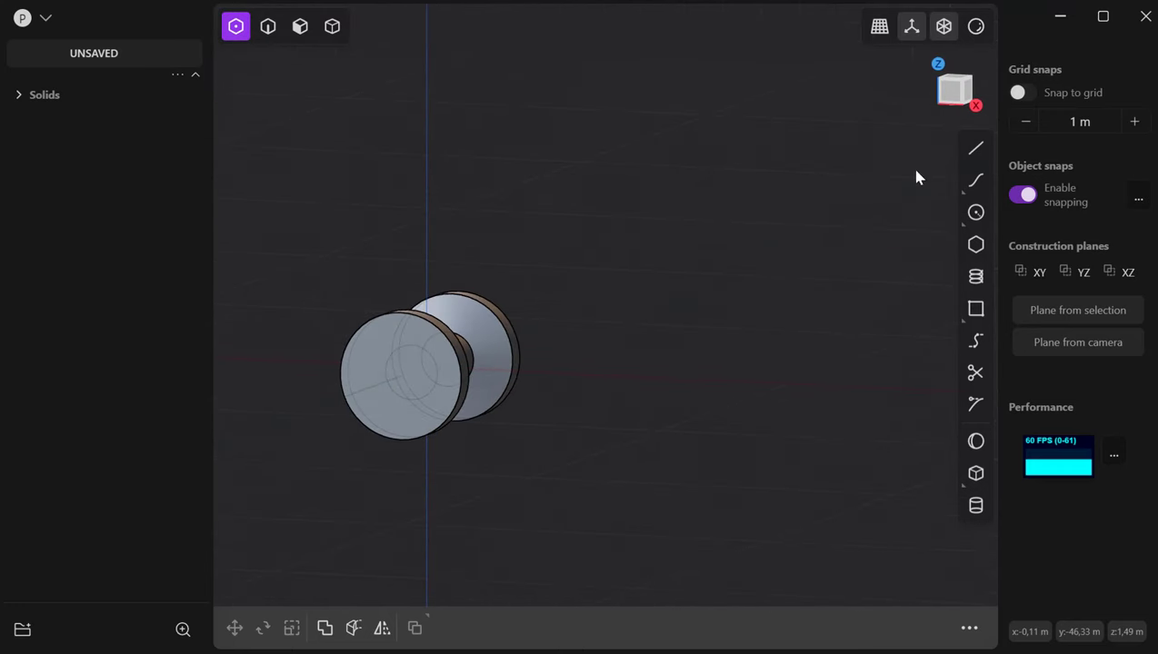
click(976, 109)
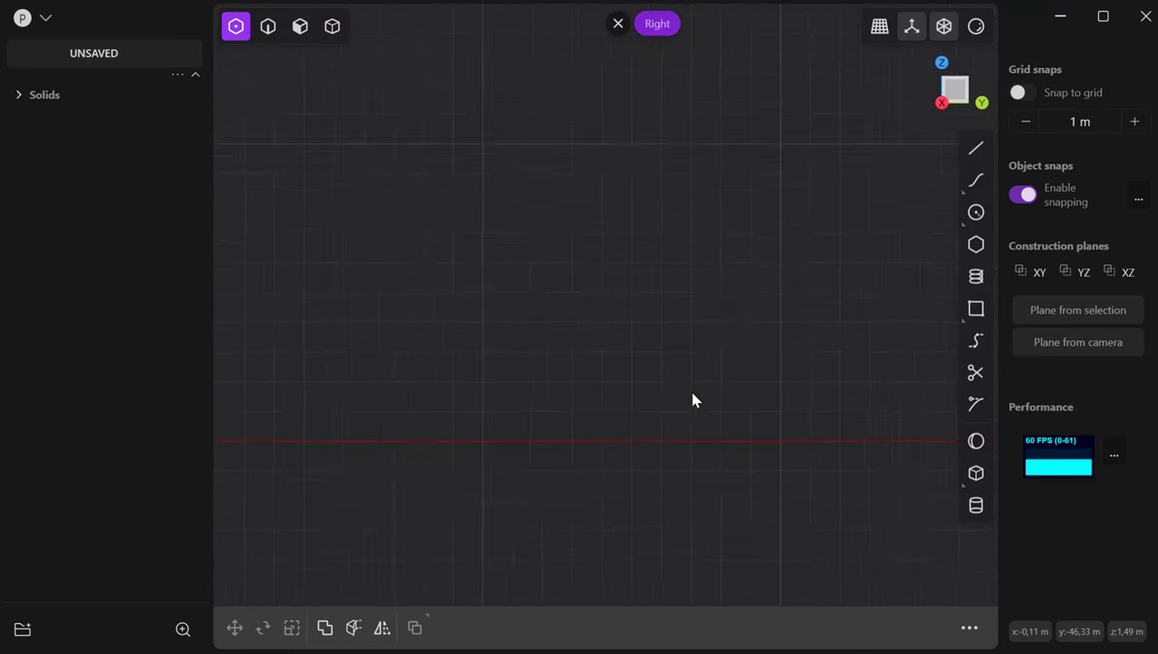
middle_drag(765, 408, 440, 454)
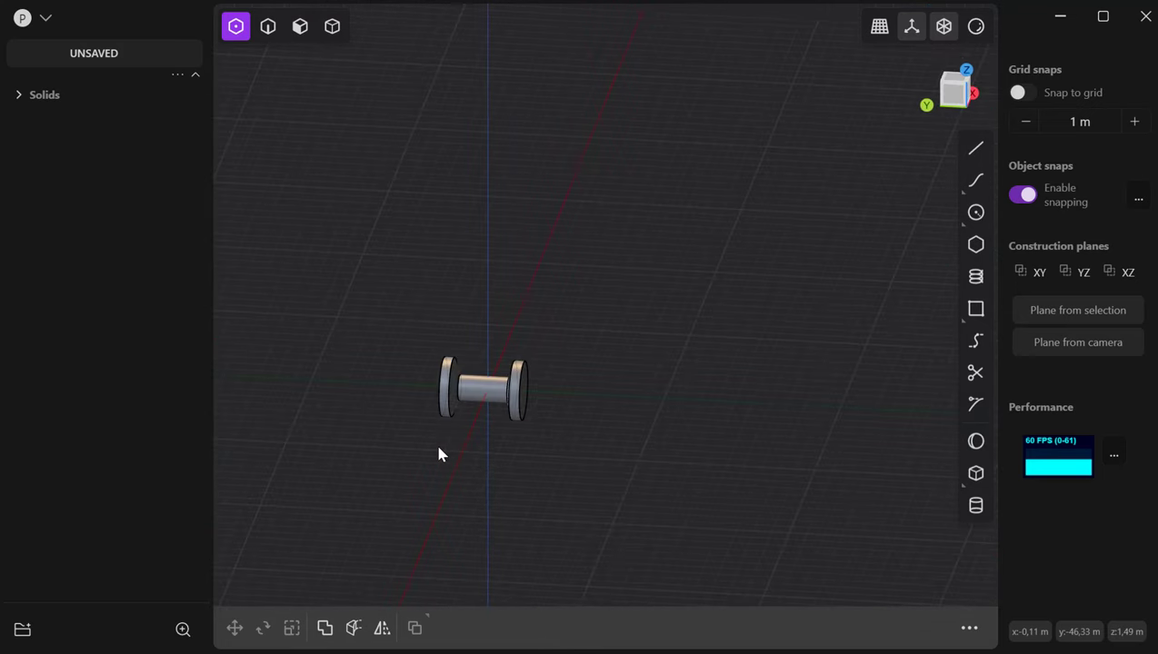
click(969, 100)
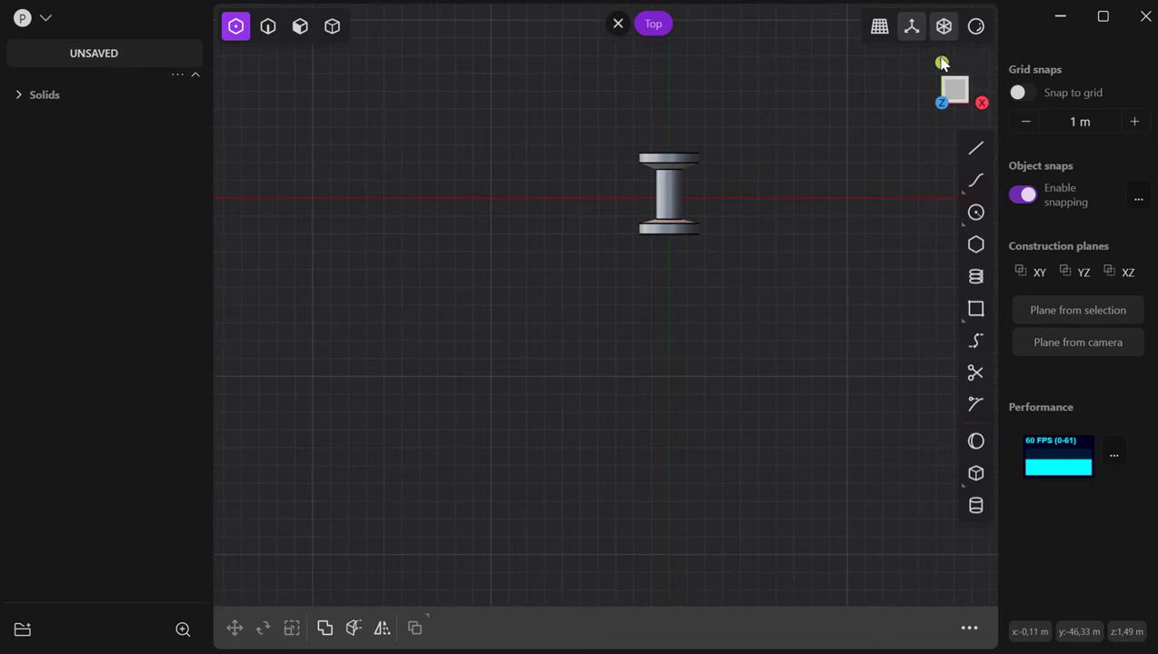
click(941, 62)
click(981, 104)
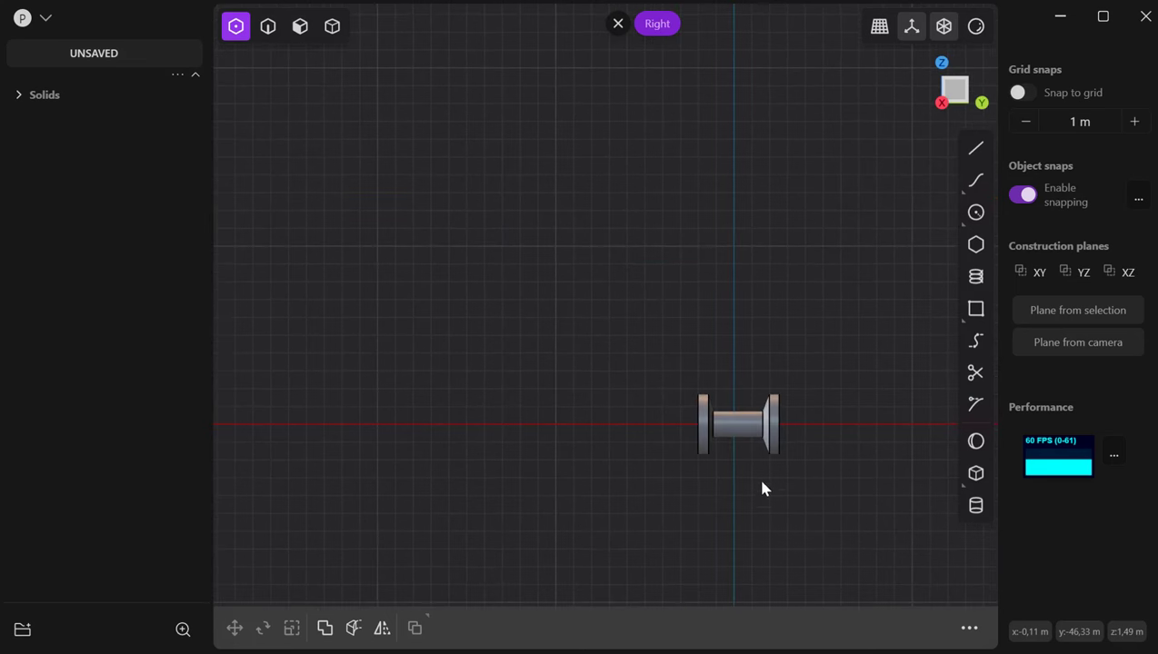
scroll(793, 468, up, 5)
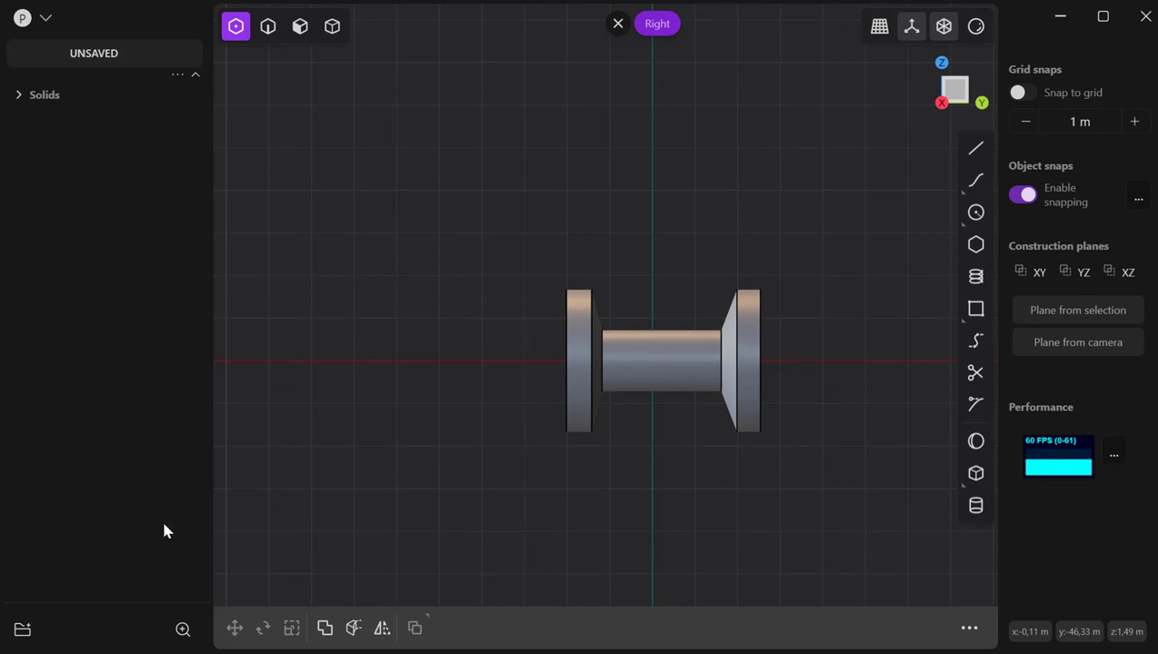
Step: Try to rotate the spool solid by 90 degrees without defining a rotation axis
click(41, 103)
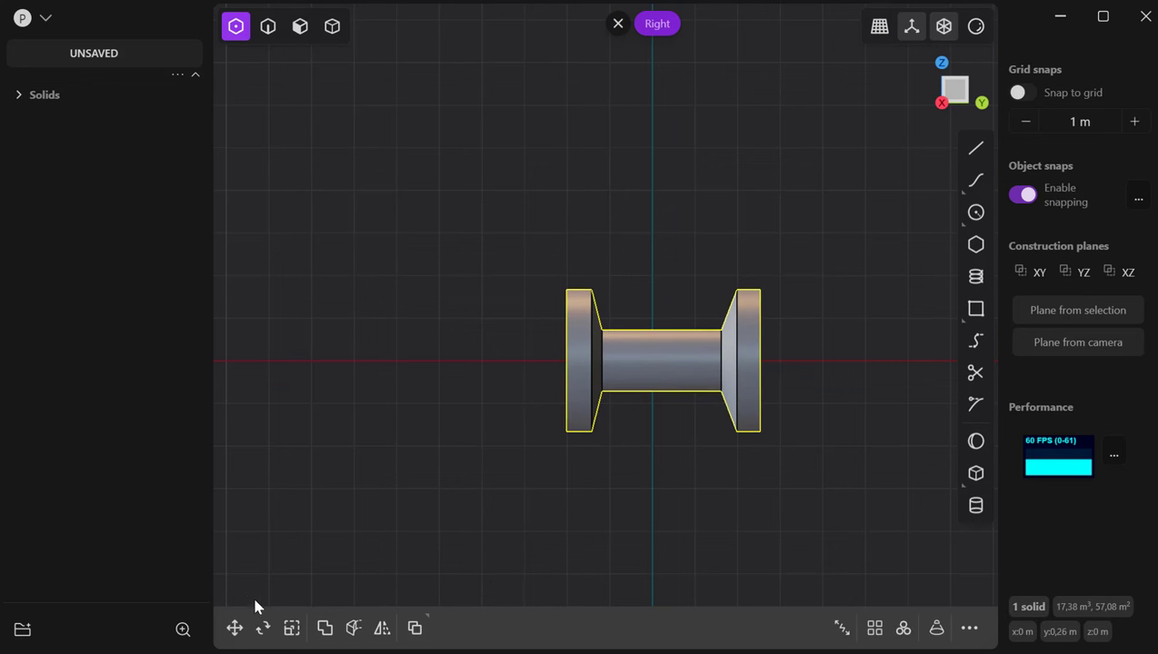
click(263, 630)
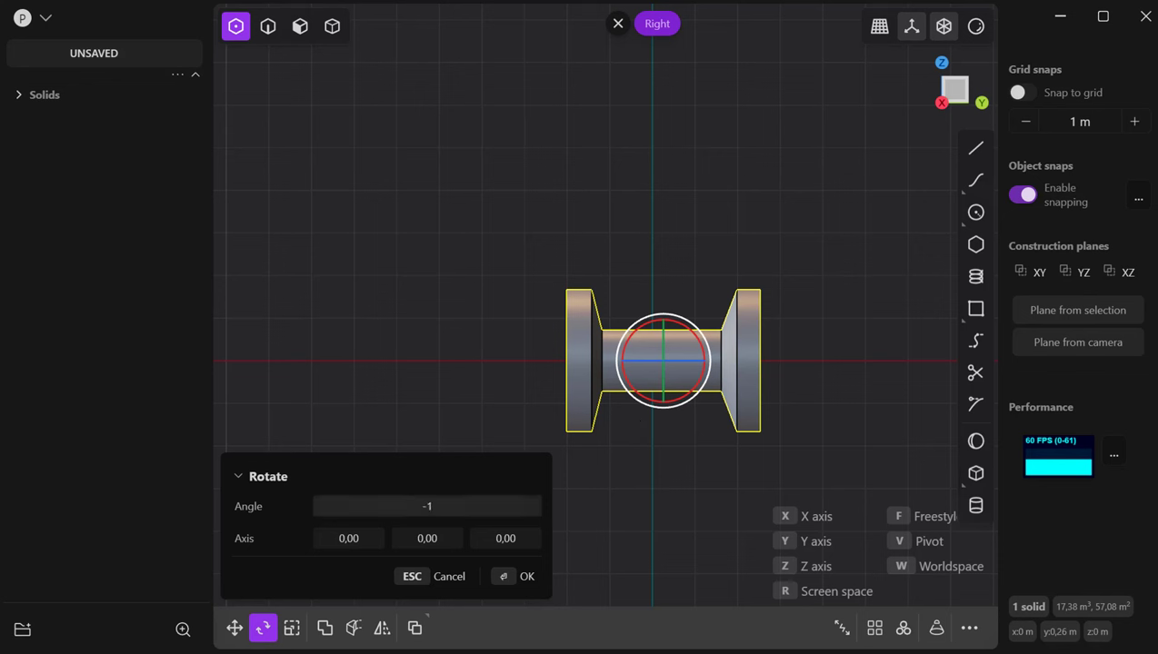
drag(427, 506, 506, 506)
drag(503, 506, 503, 506)
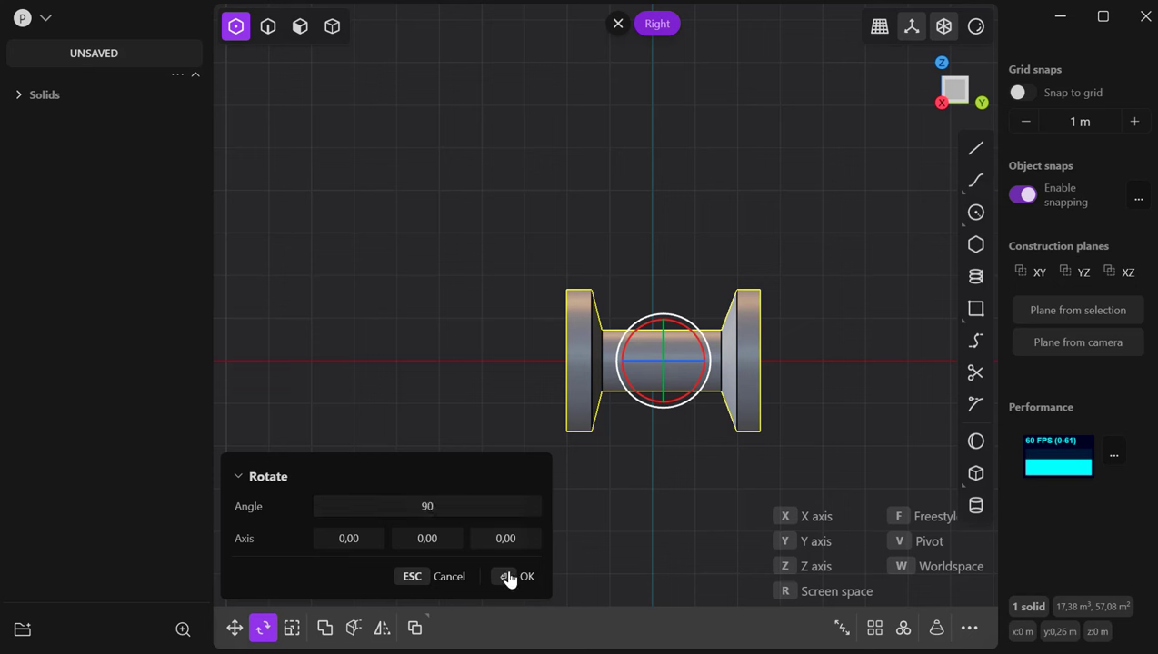
click(512, 577)
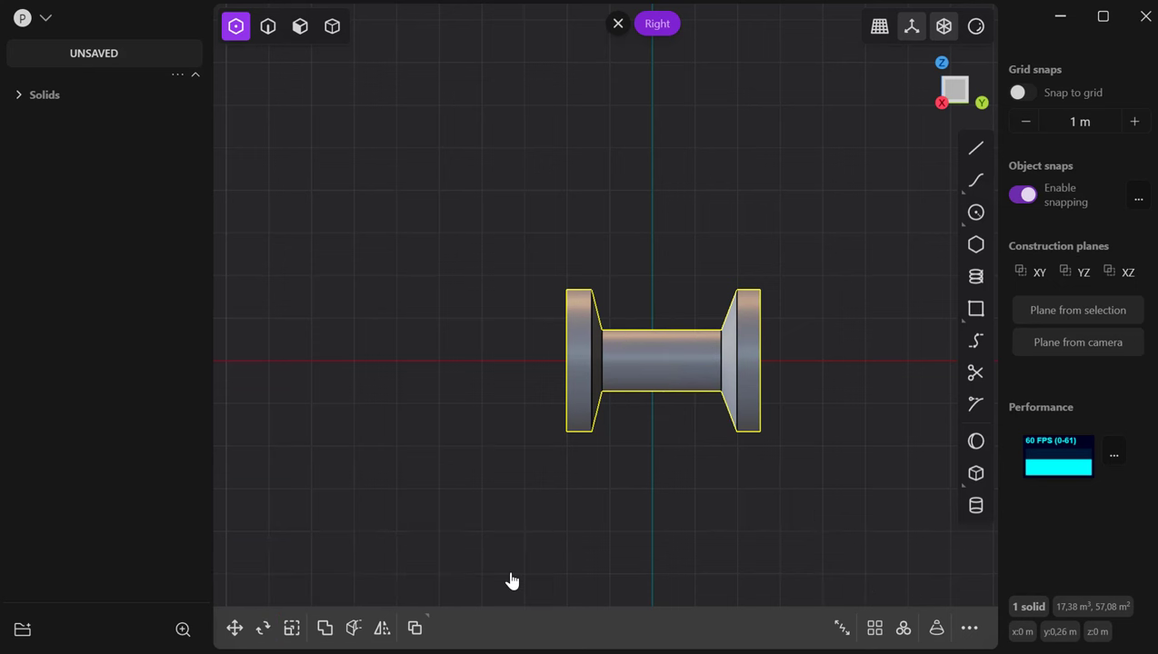
click(683, 364)
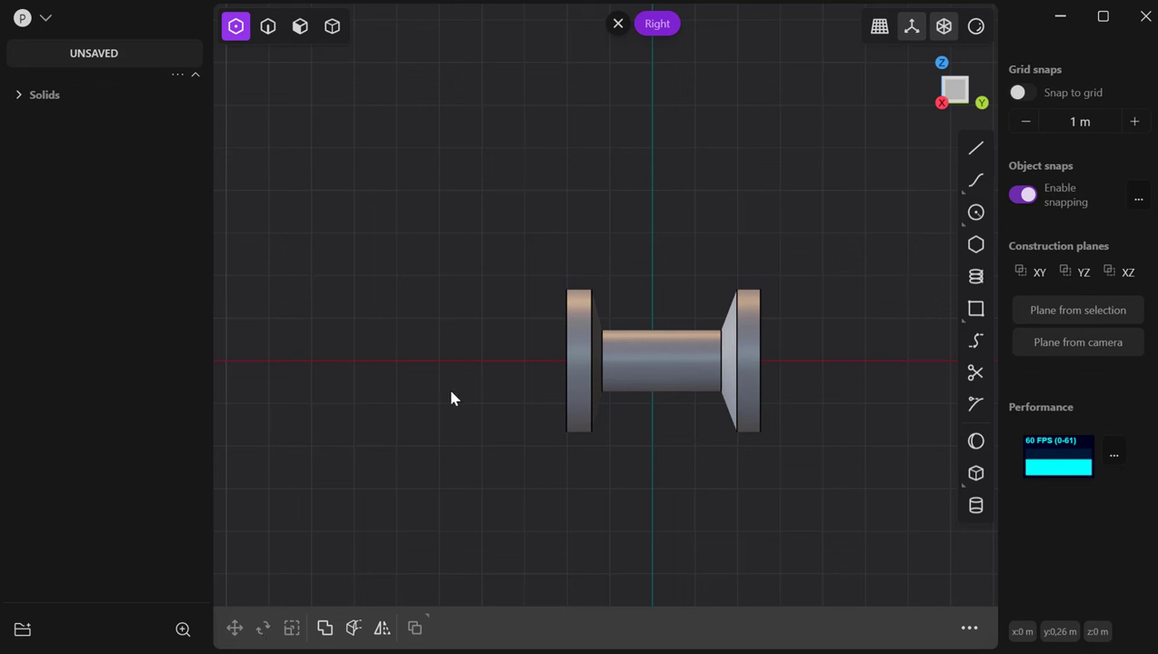
Step: Select the spool solid and enable vertex, edge, face and solid selection together
click(54, 100)
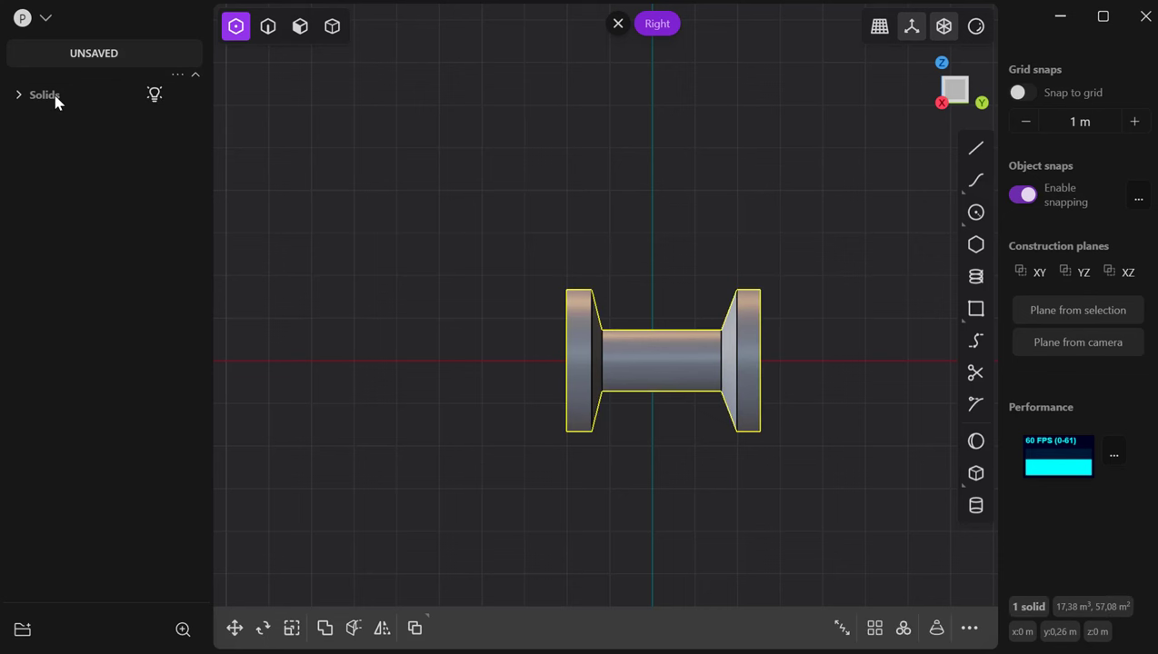
click(331, 25)
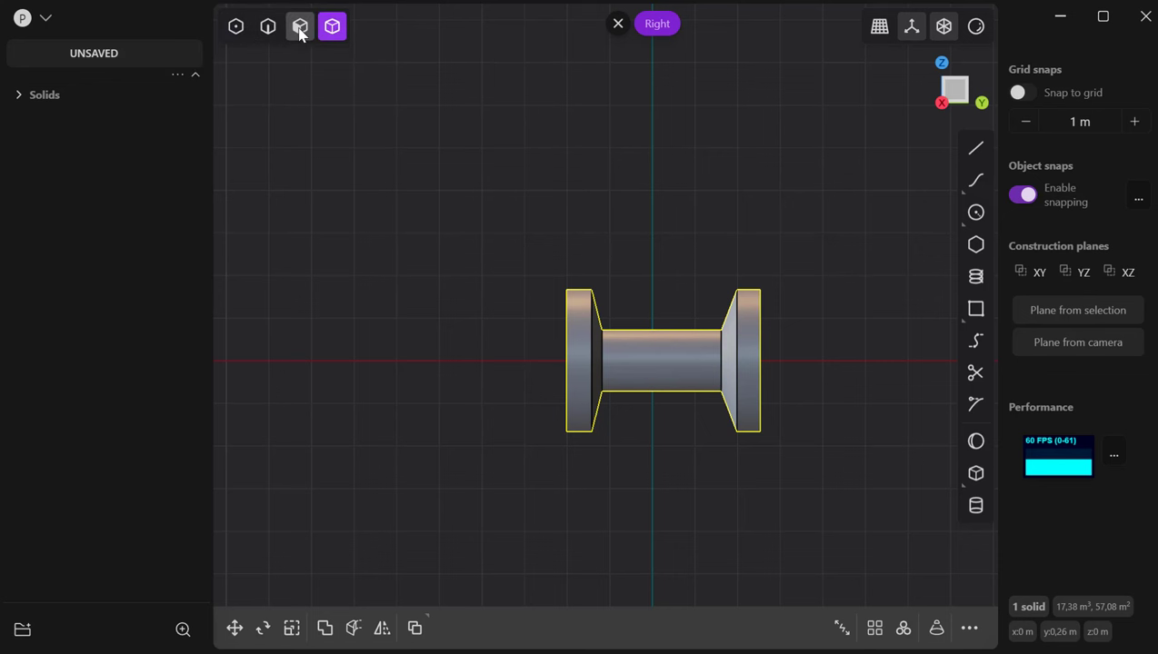
click(297, 29)
click(266, 29)
click(239, 30)
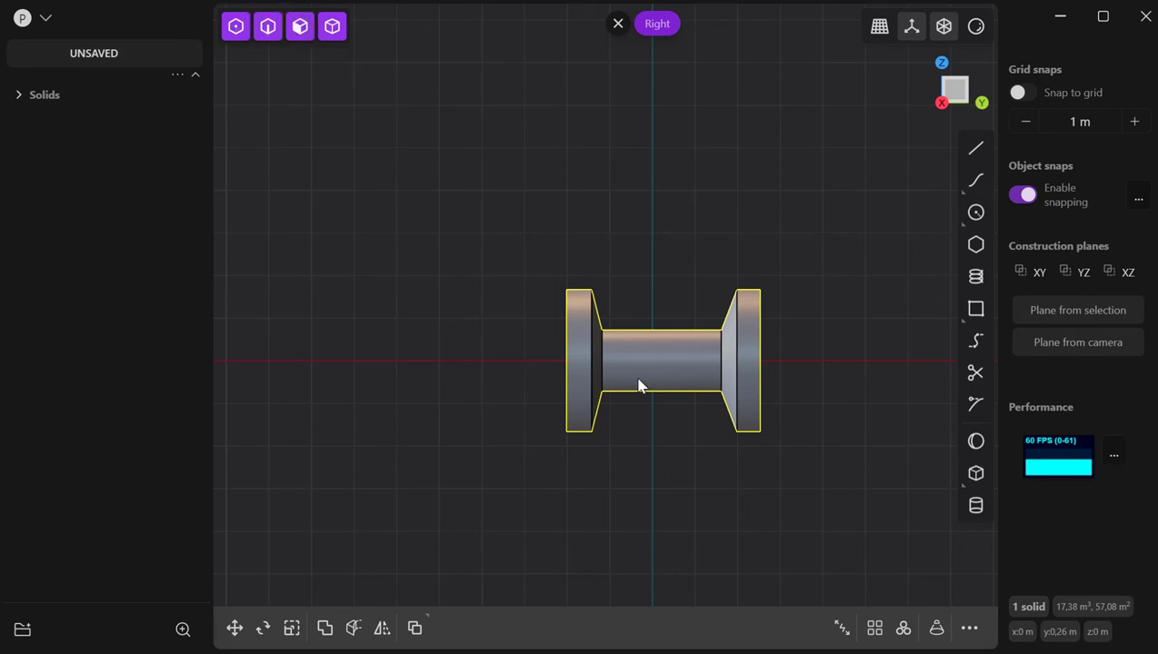
Step: Rotate the spool solid 90 degrees about the Z axis so its round flange faces the right view
click(263, 629)
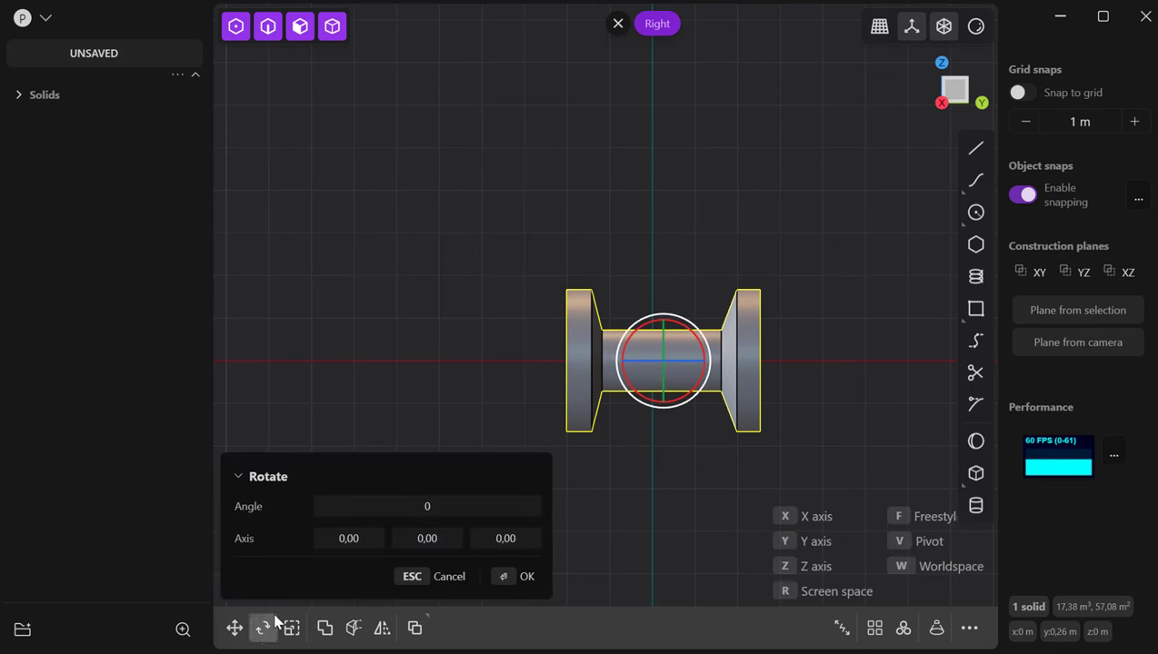
drag(677, 362, 638, 372)
click(449, 511)
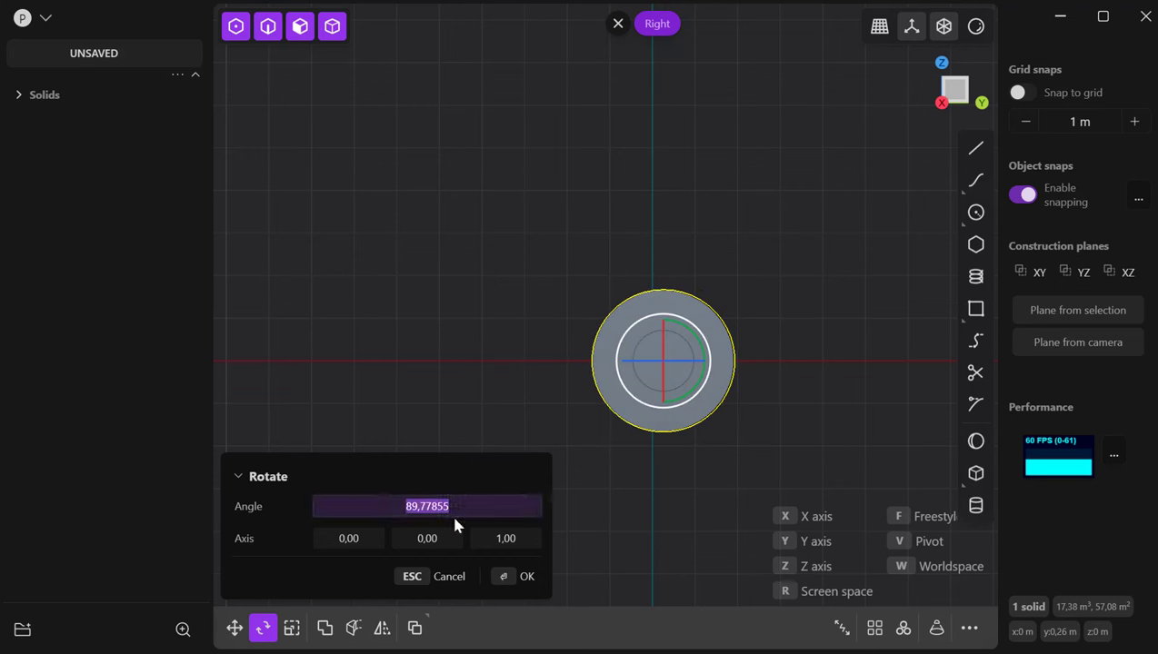
text(90)
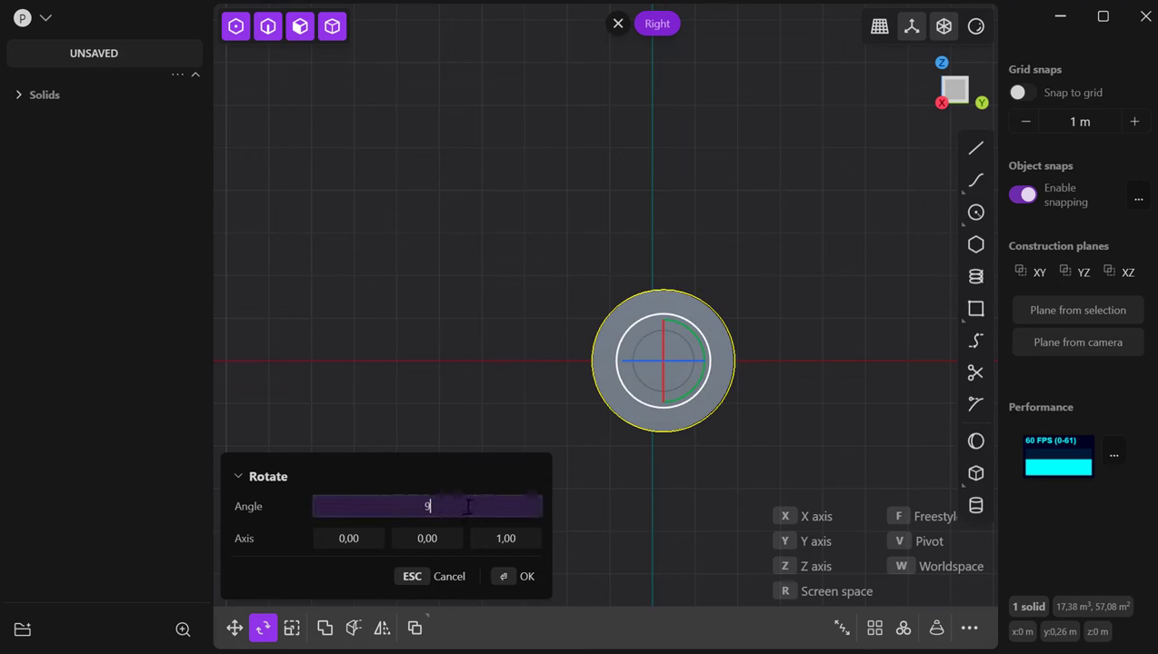
click(505, 585)
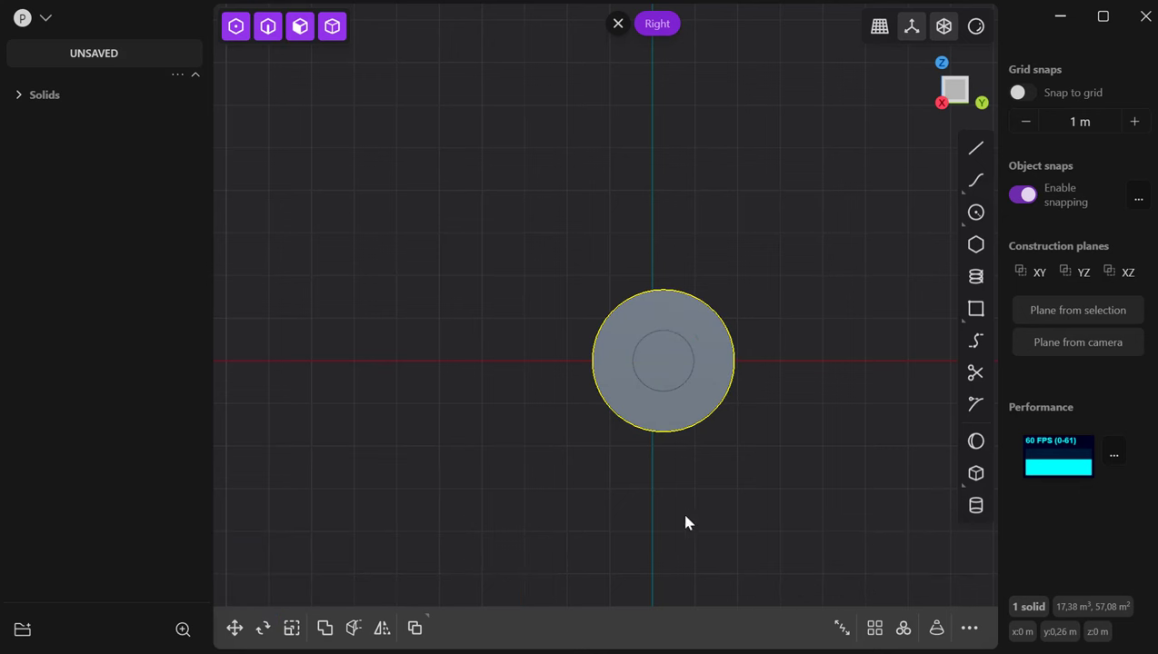
scroll(759, 457, up, 1)
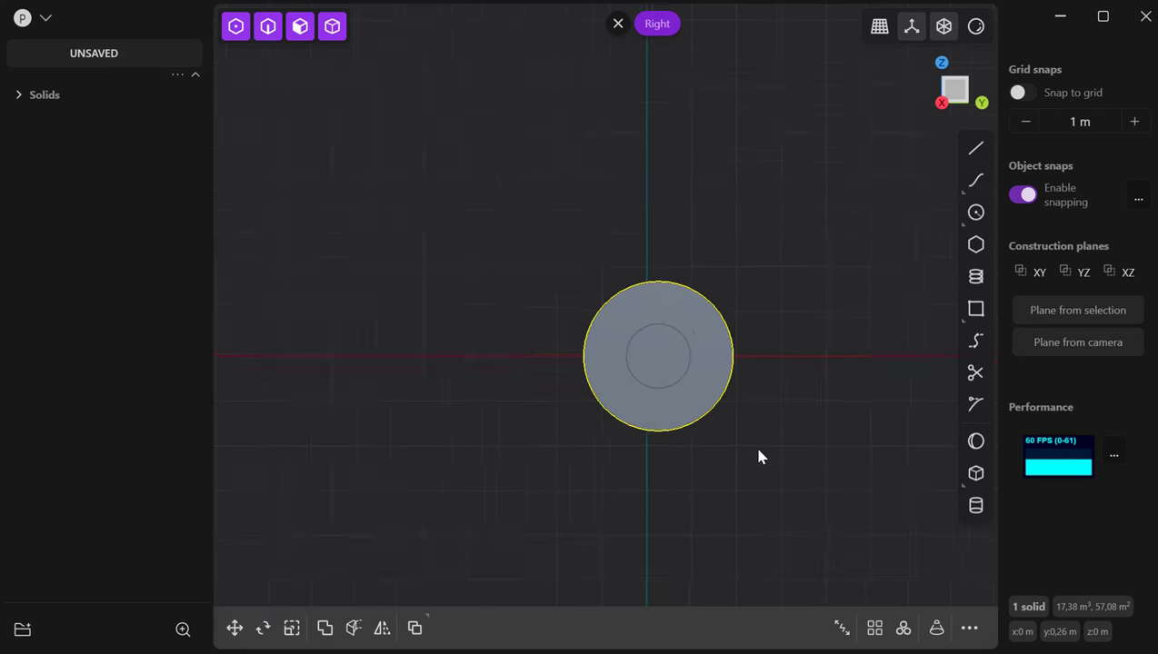
Step: Move the spool solid about -0.25 m along Y to centre its round flange on the vertical axis
click(234, 628)
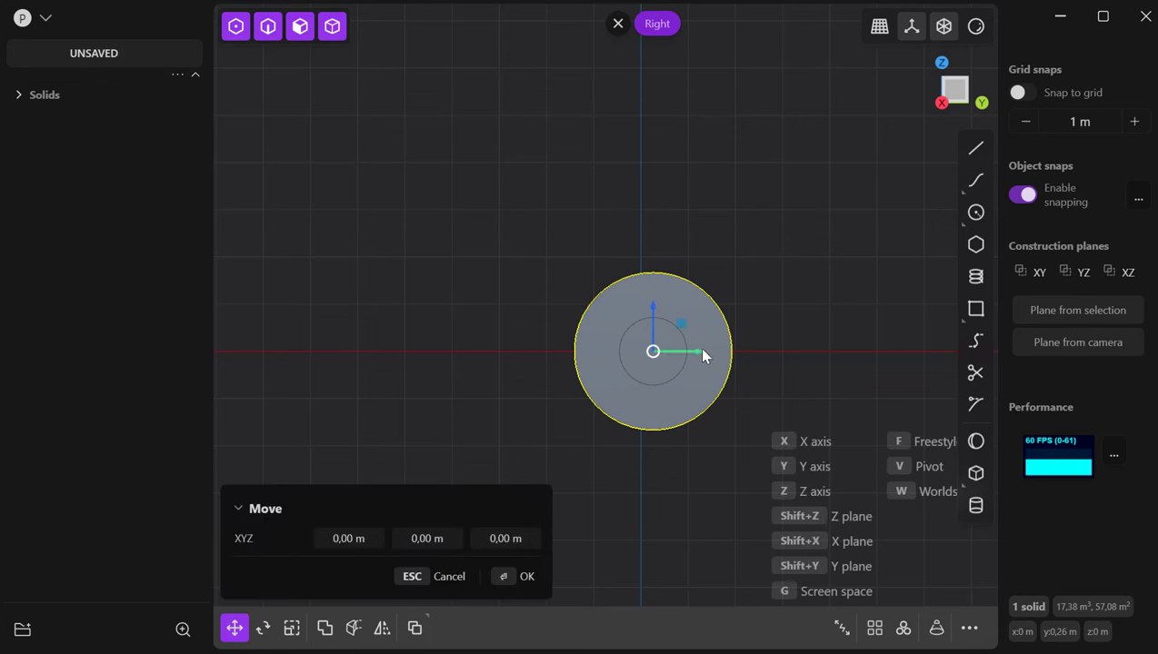
drag(704, 353, 685, 363)
scroll(837, 325, up, 5)
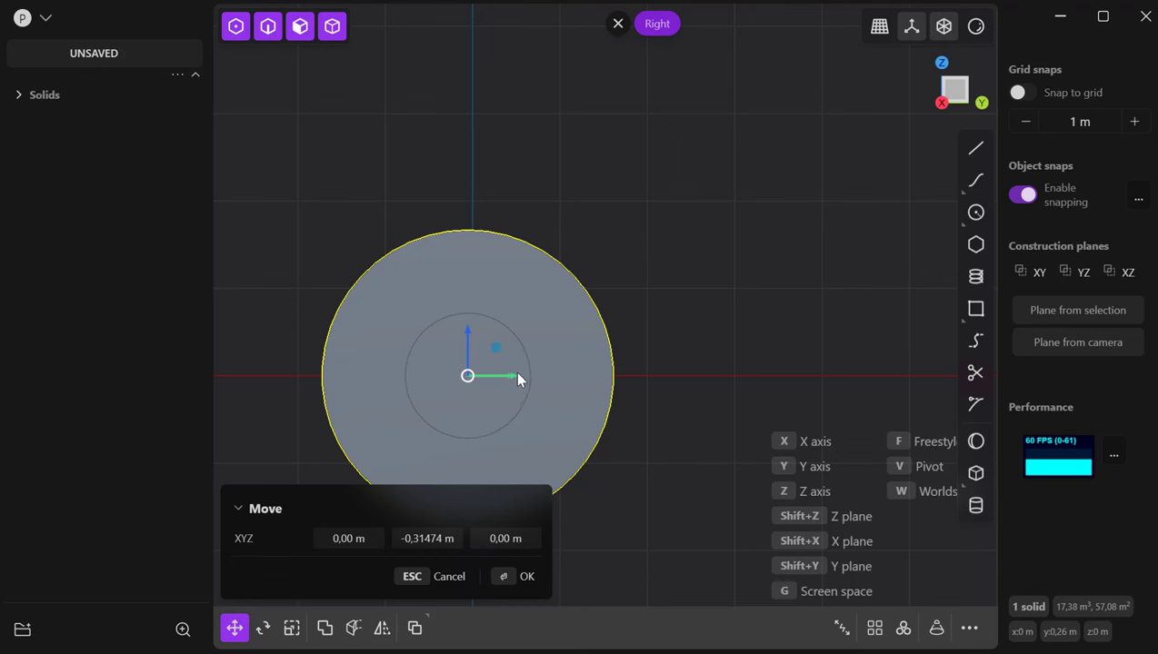
drag(515, 372, 522, 387)
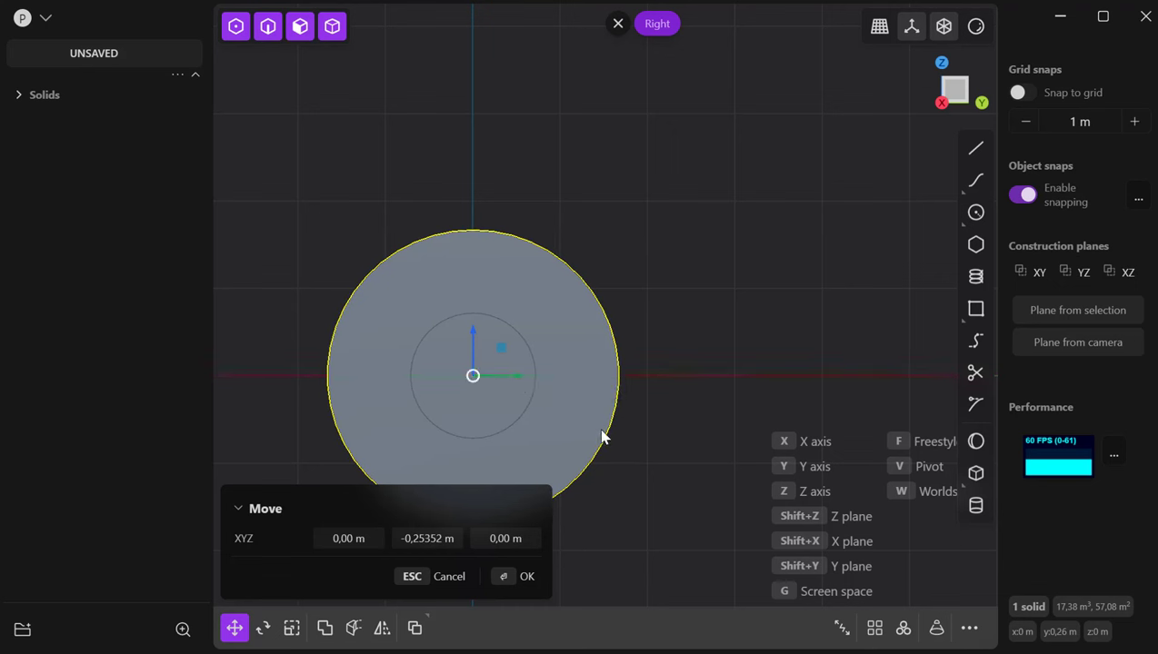
click(502, 576)
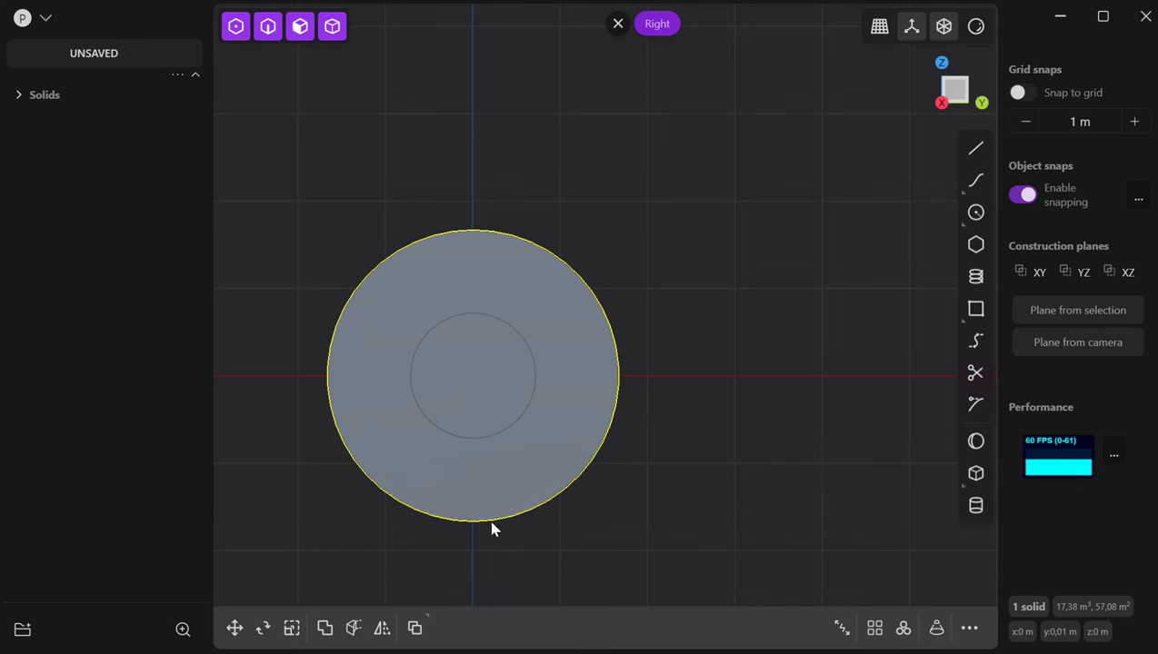
Step: Draw a three-sided half-tooth polyline from the vertical axis across the flange's upper rim, about 0.23 m wide and 0.54 m tall
click(975, 147)
click(472, 202)
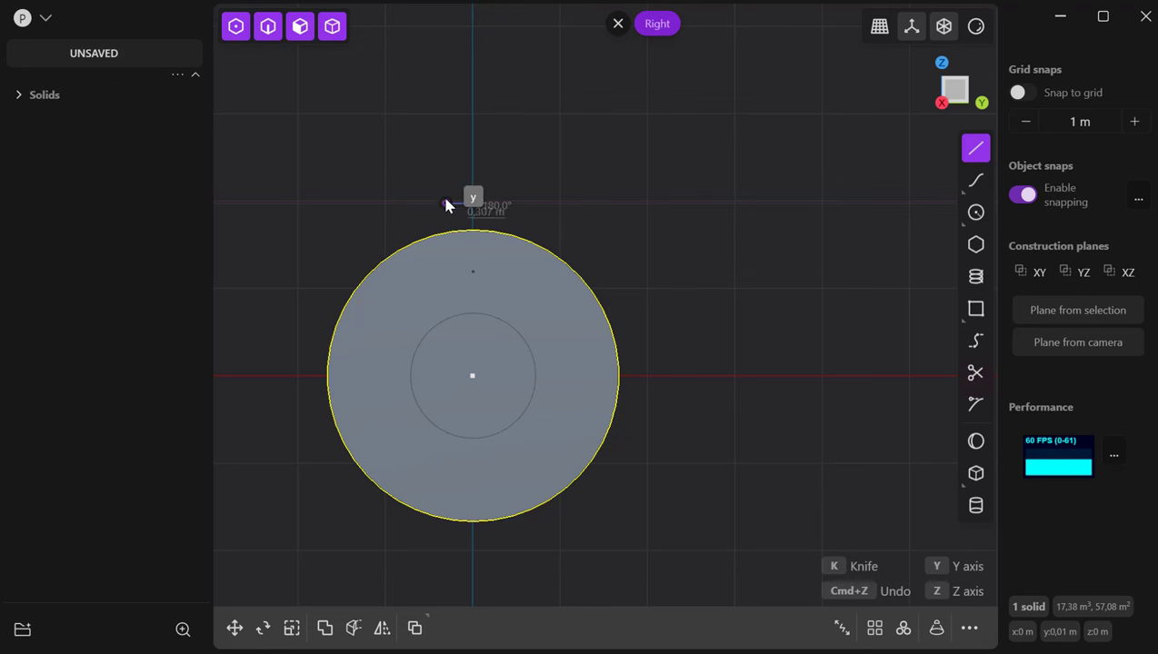
click(453, 204)
double_click(437, 272)
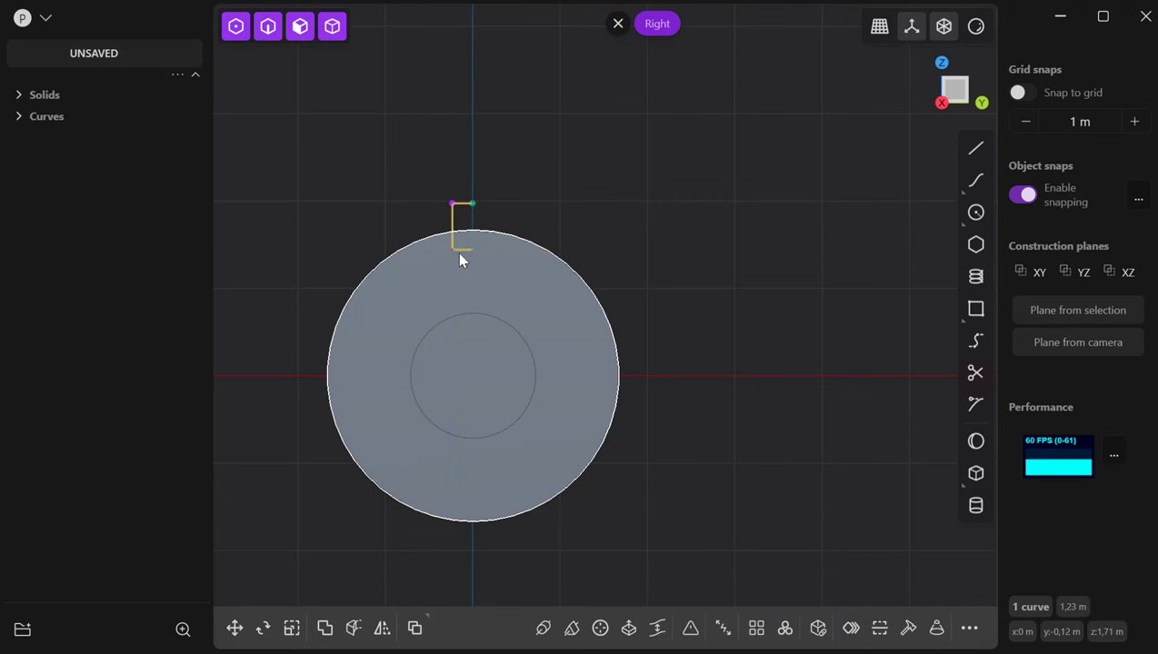
Step: Move the half-tooth's lower outer vertex about 0.12 m along Y toward the axis to slant the tooth side
click(449, 252)
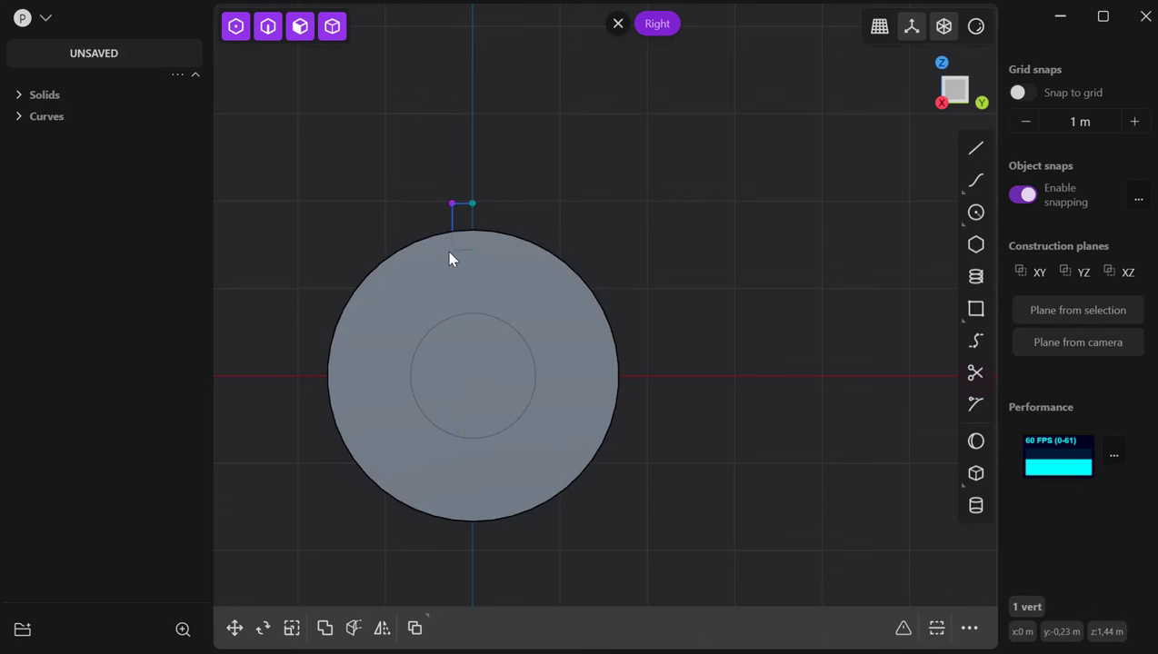
click(234, 628)
drag(499, 255, 513, 249)
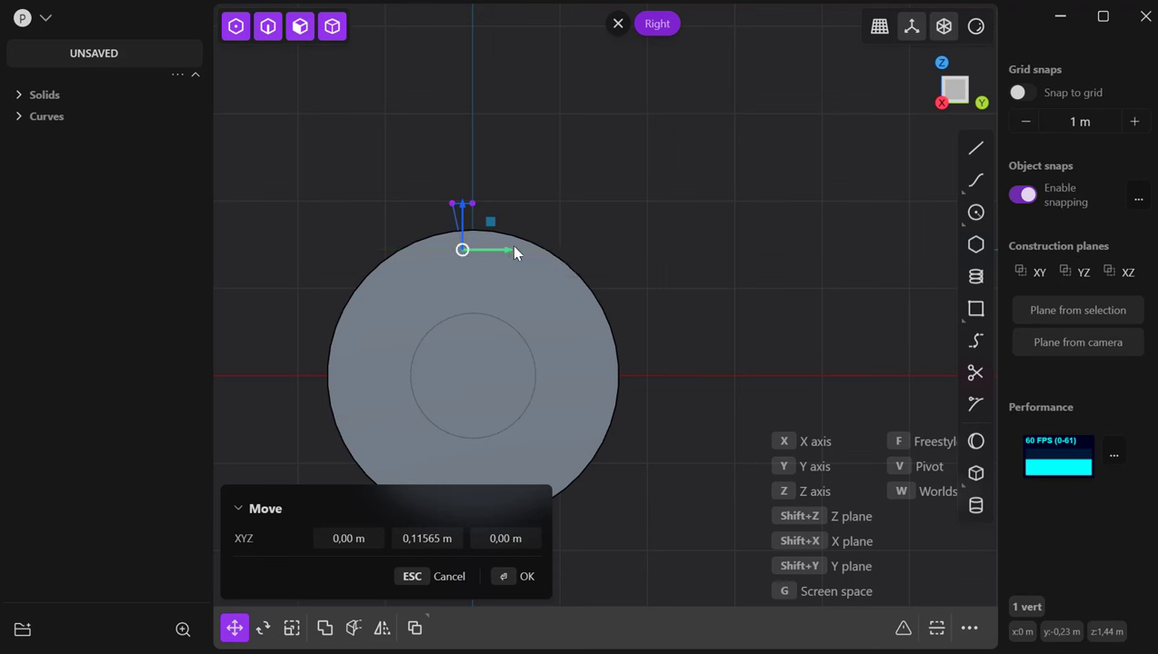
click(512, 582)
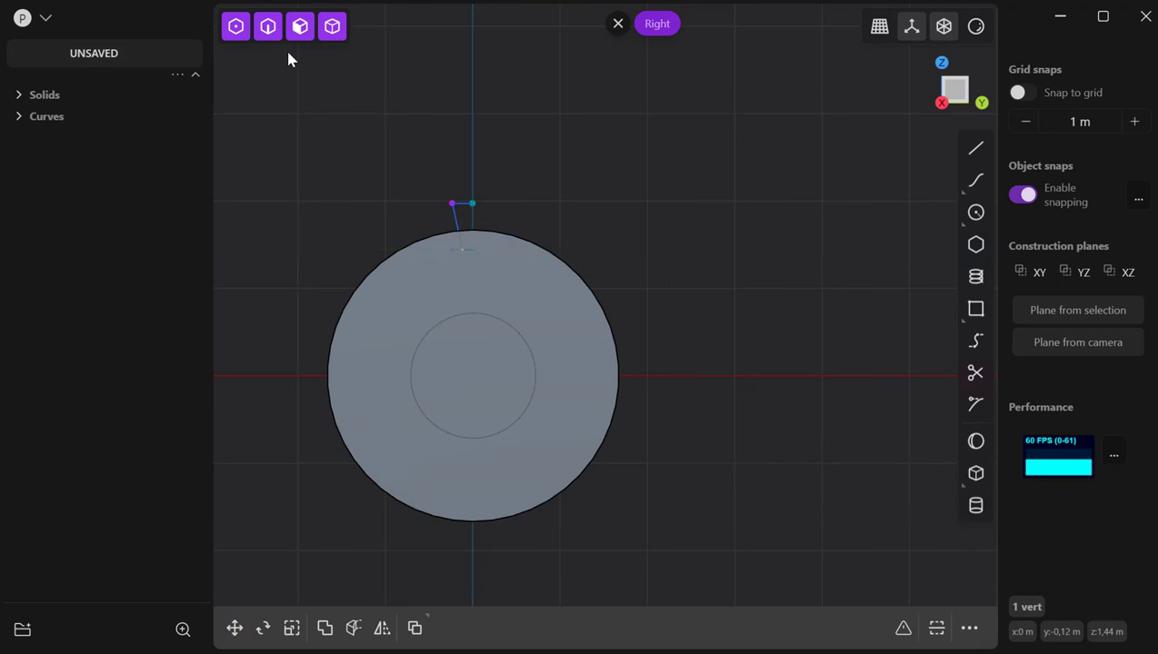
Step: Delete the stray overhanging point beside the lower corner of the half-tooth curve
click(269, 27)
key(Escape)
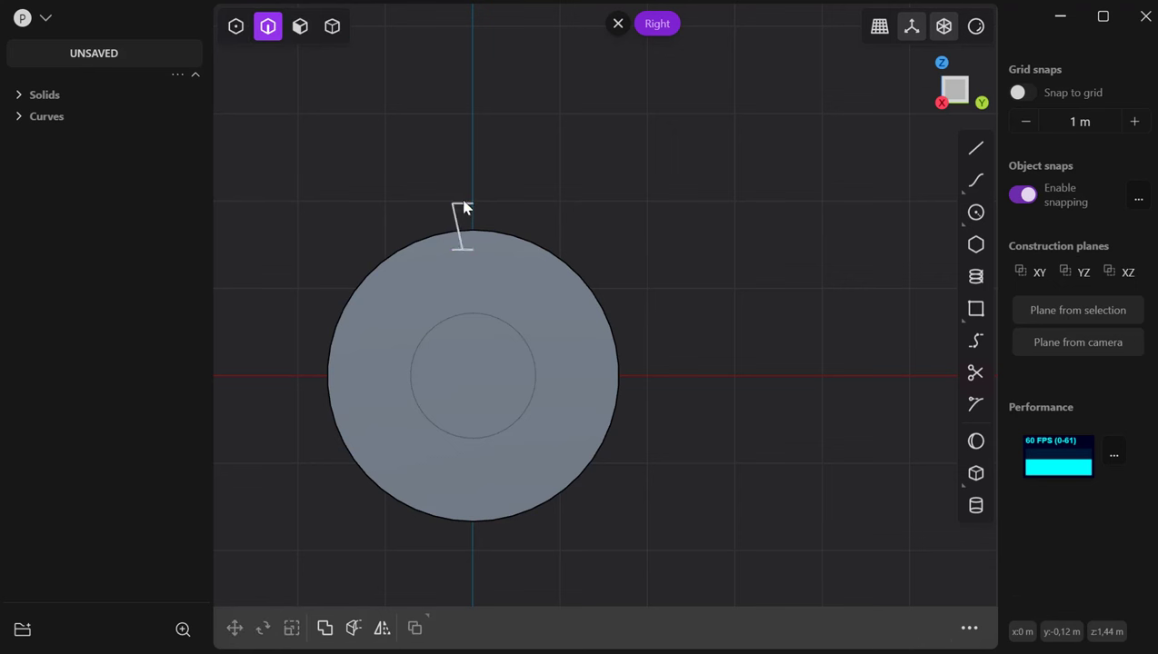
click(462, 210)
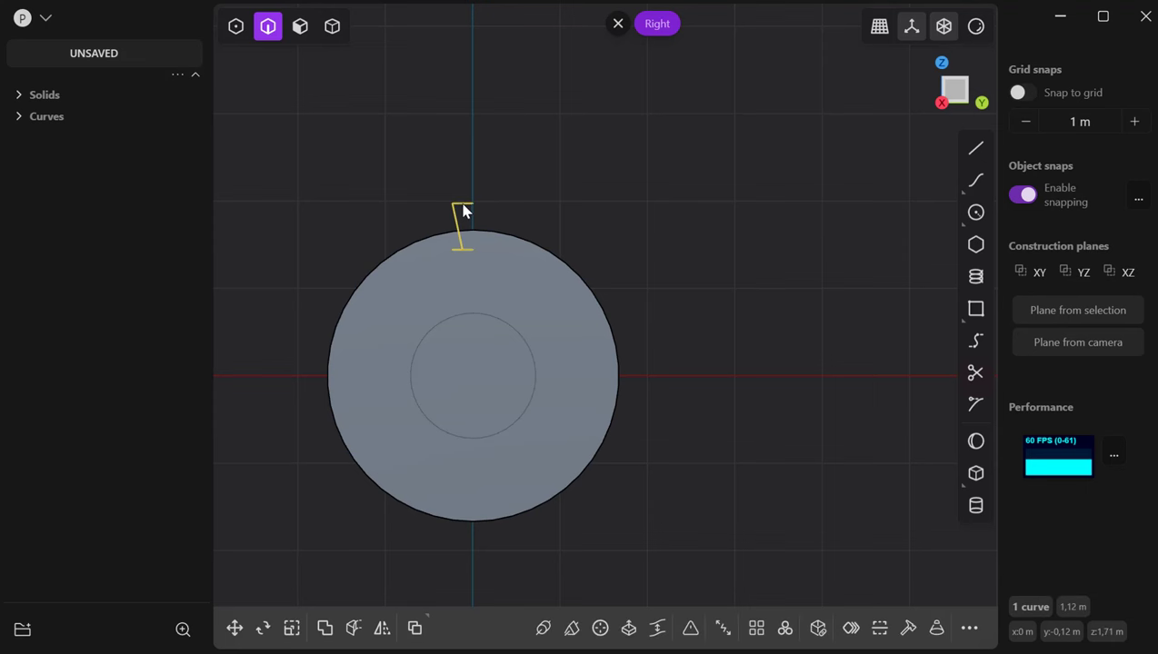
middle_drag(463, 209, 469, 257)
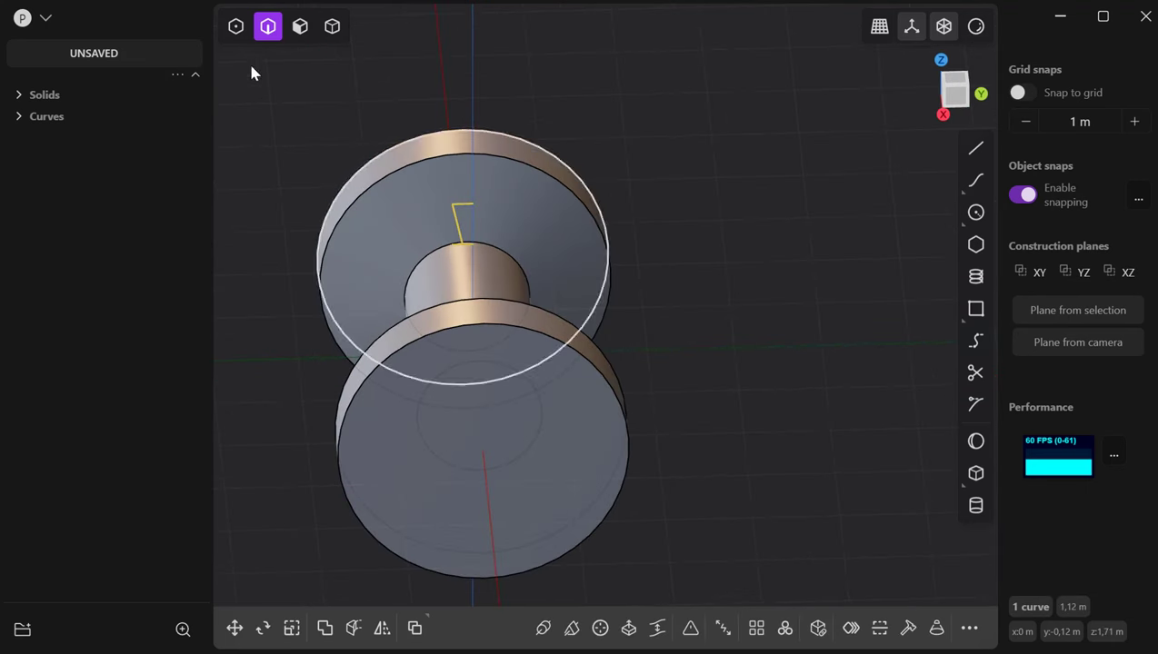
click(235, 26)
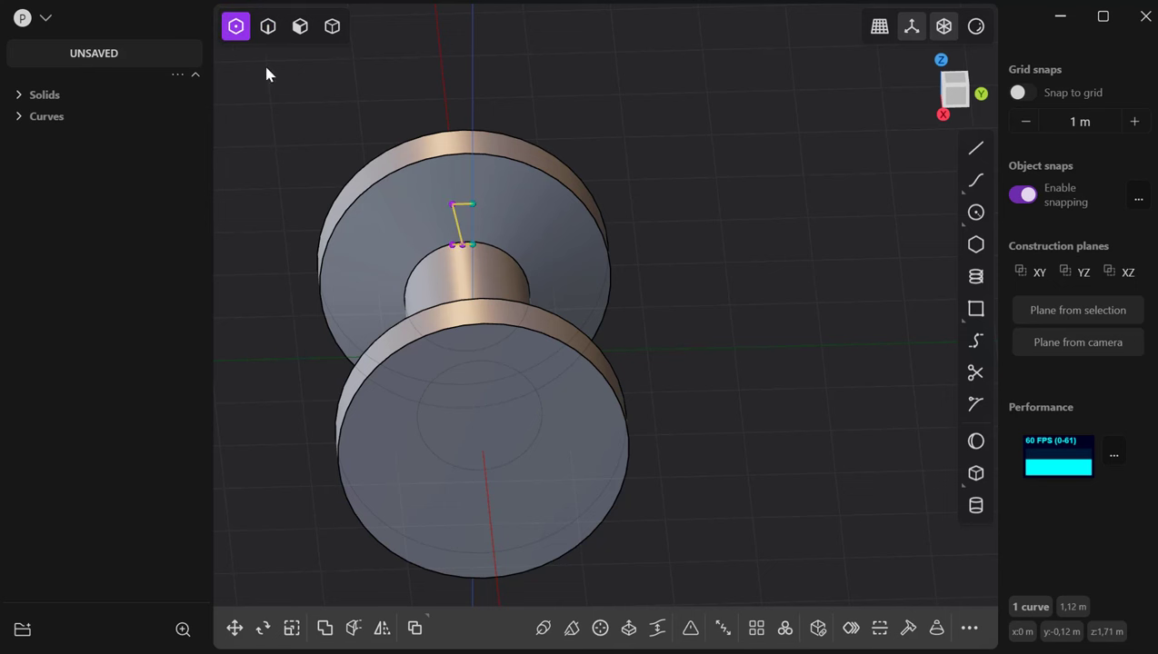
click(451, 246)
key(Escape)
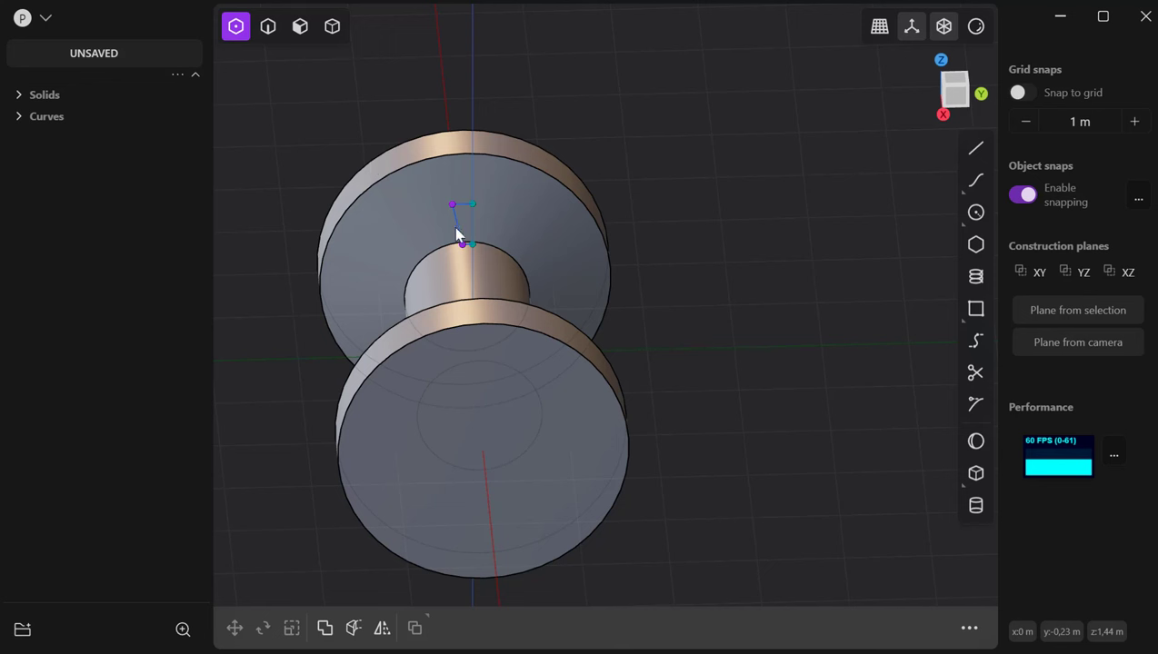
Step: Try to mirror the half-tooth curve from a view not aligned to the right side, and delete the misplaced copy
click(268, 26)
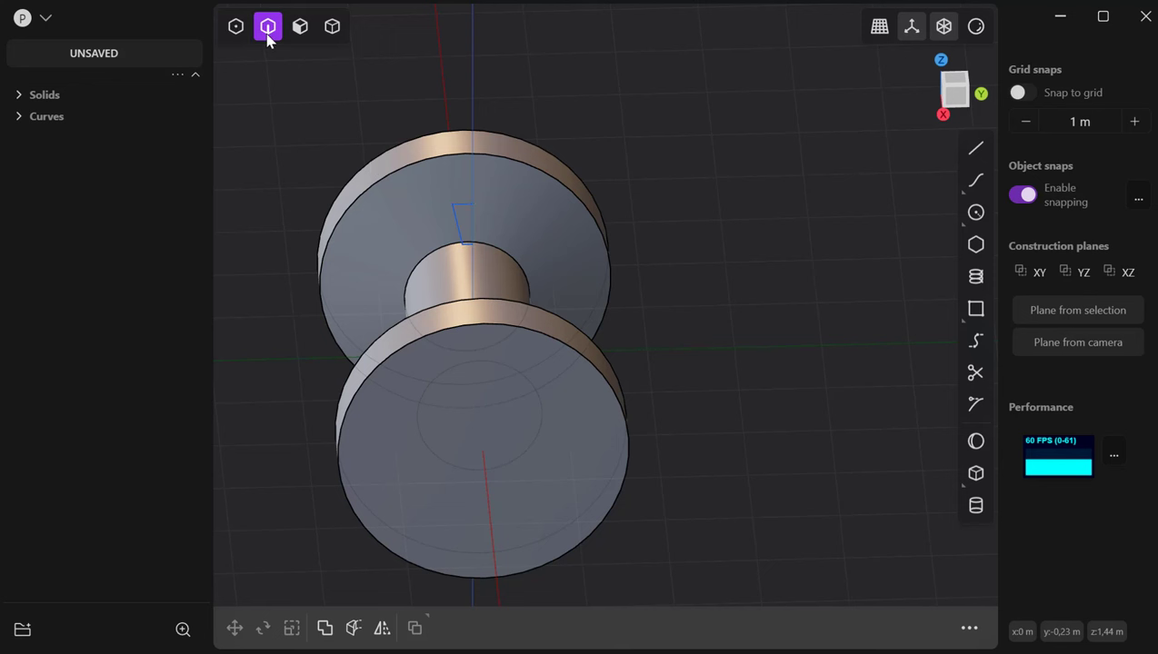
click(459, 232)
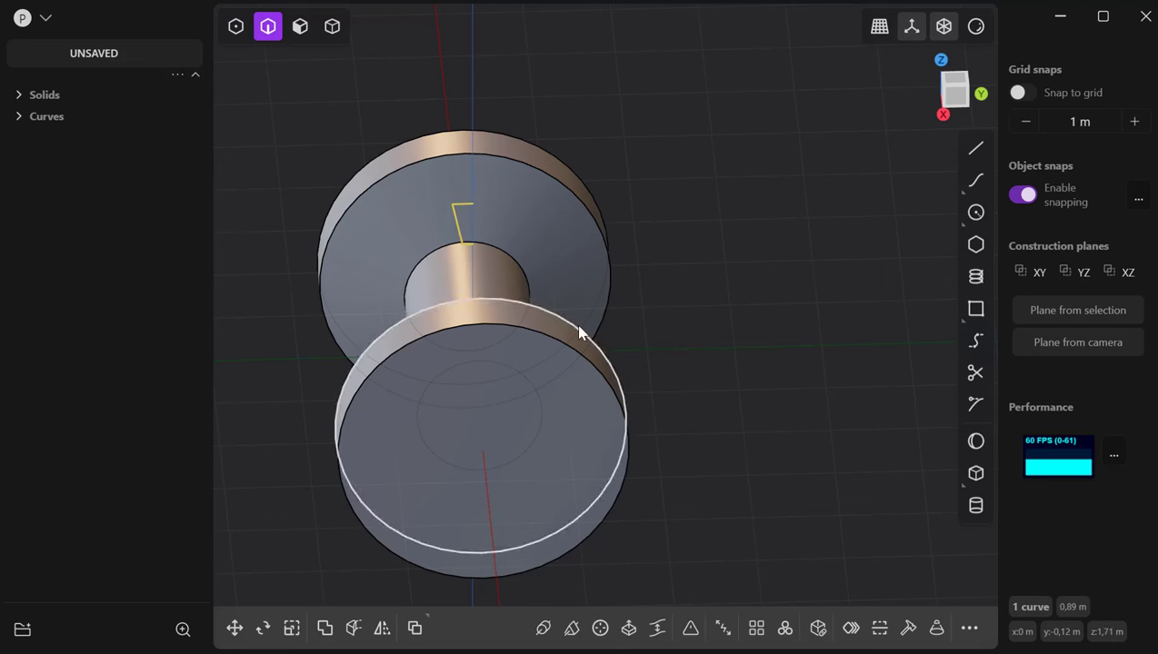
middle_drag(623, 282, 623, 232)
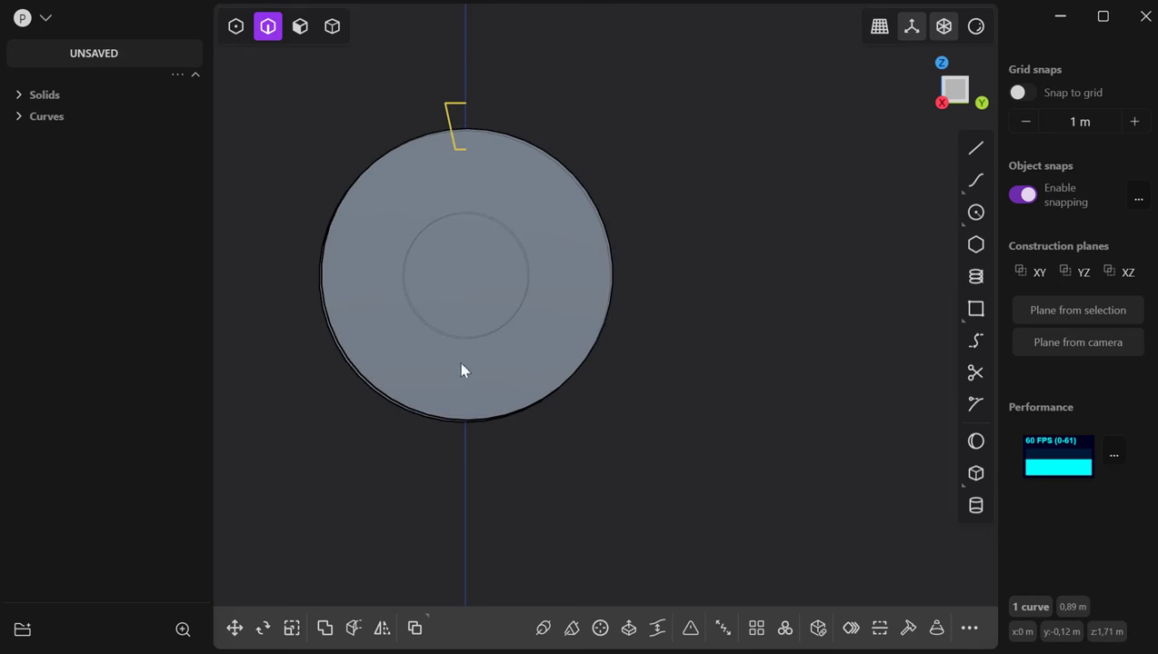
click(380, 632)
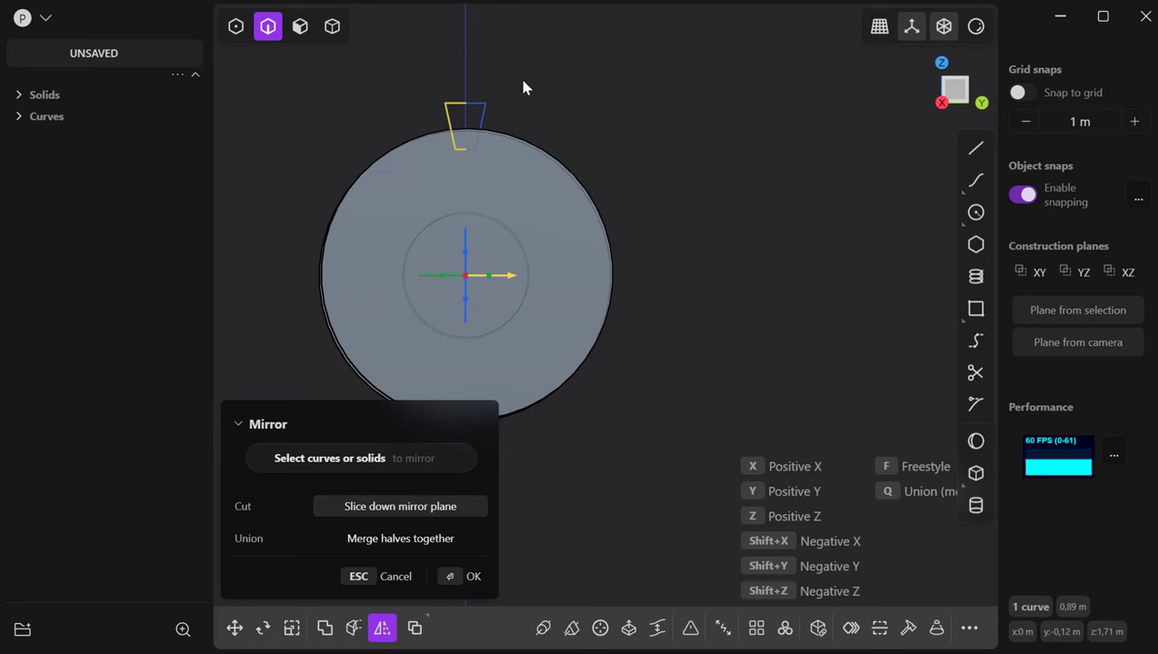
drag(522, 80, 416, 173)
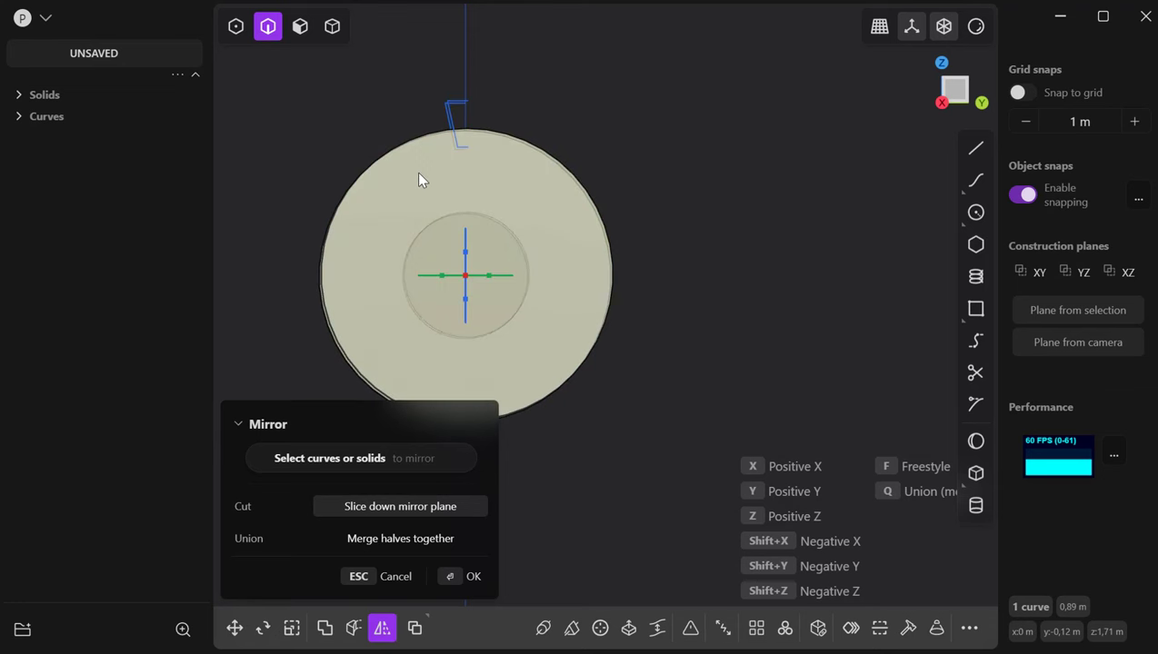
click(468, 580)
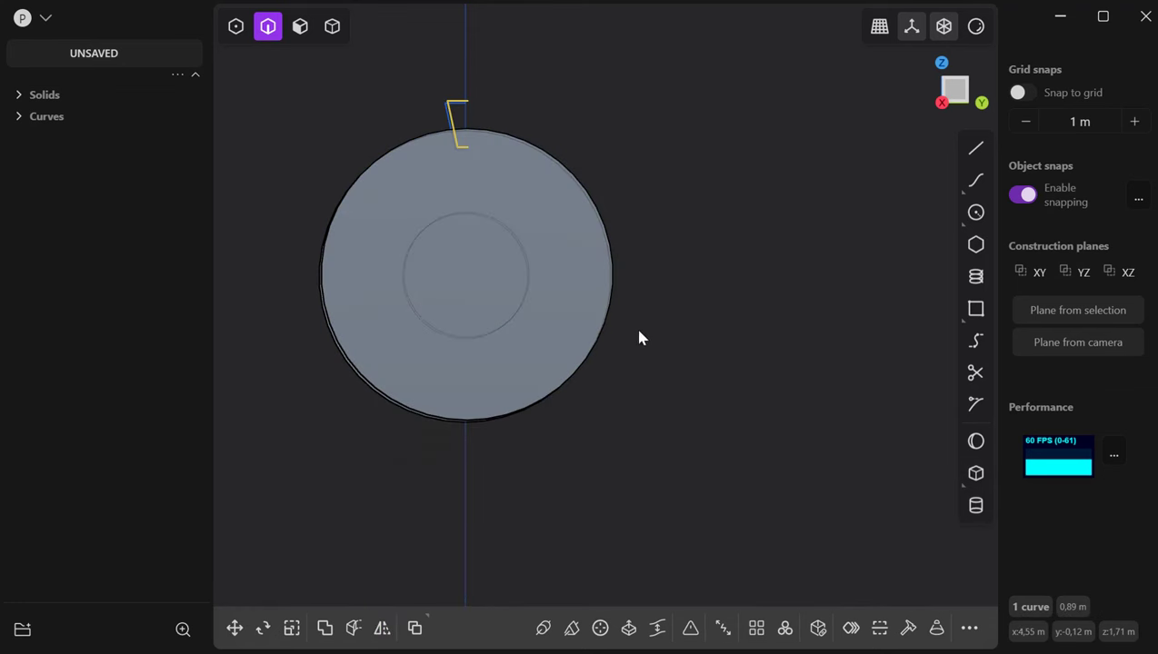
middle_drag(638, 338, 589, 179)
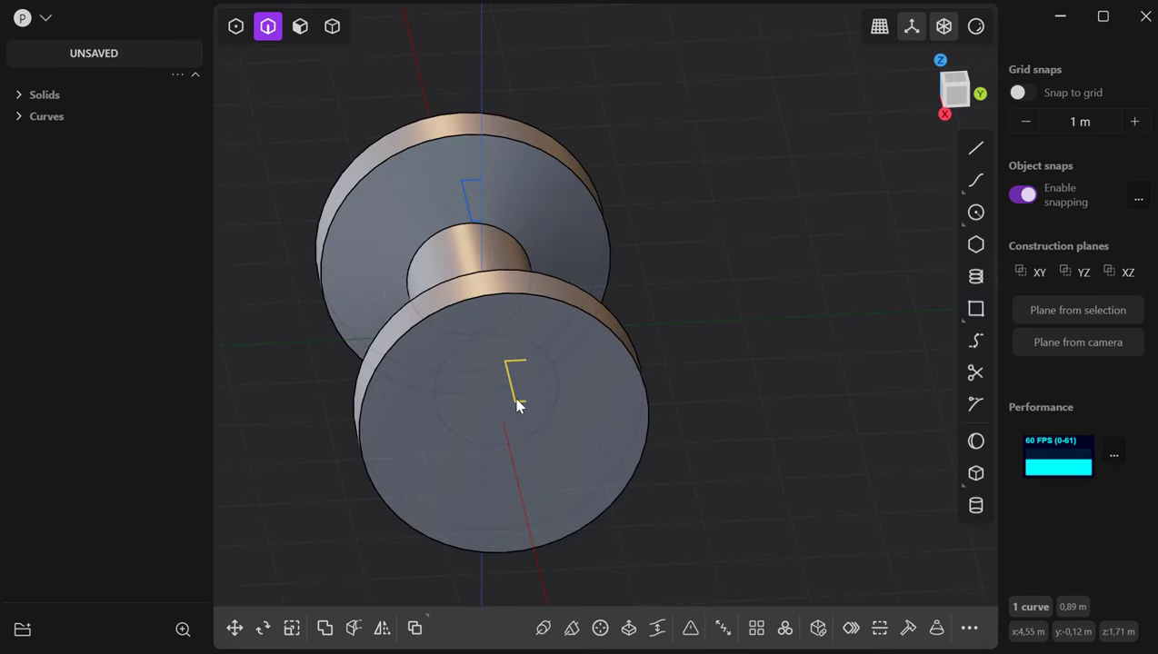
key(Delete)
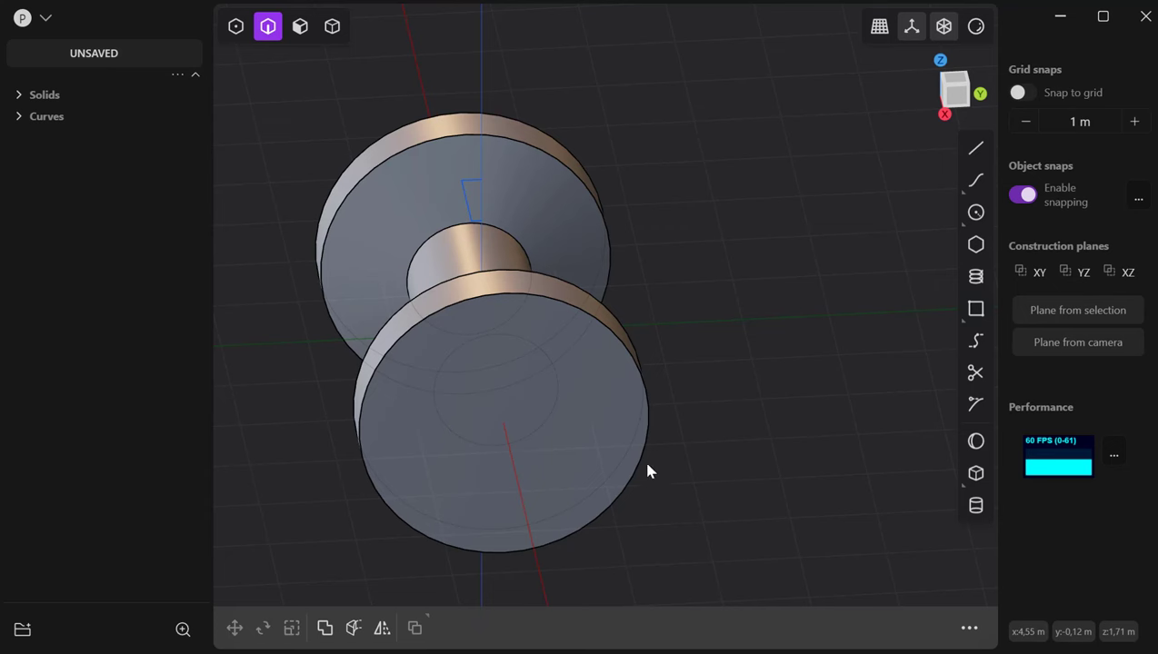
Step: Mirror the half-tooth curve across the vertical centre axis in the right view to complete the trapezoidal tooth outline
middle_drag(660, 464, 649, 414)
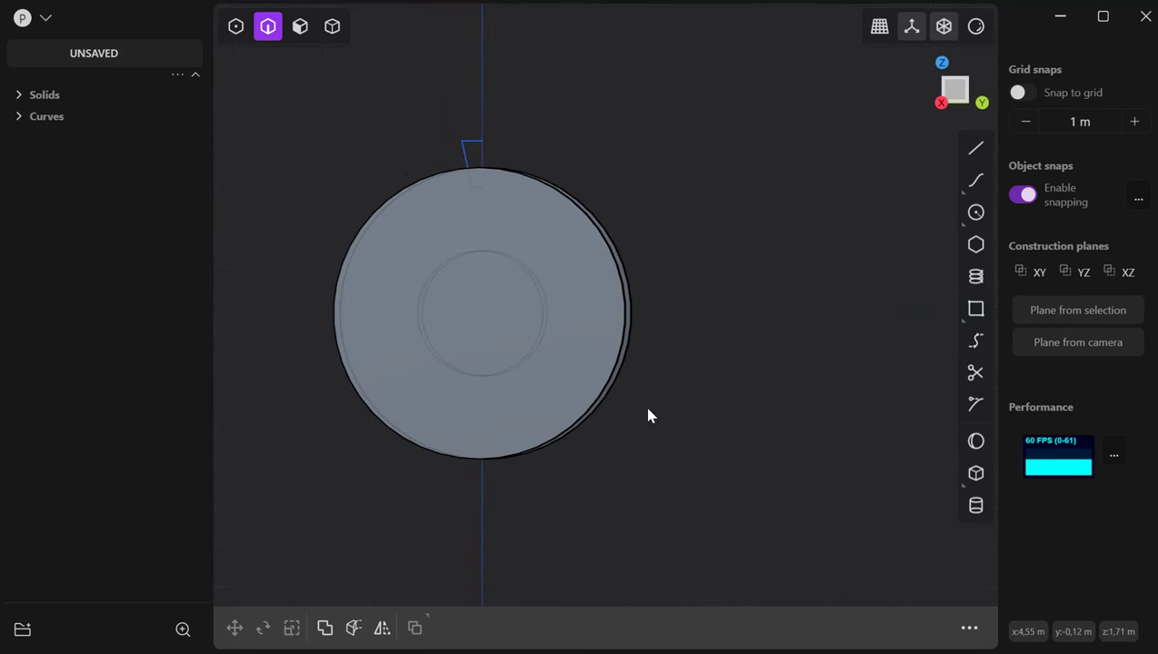
click(941, 63)
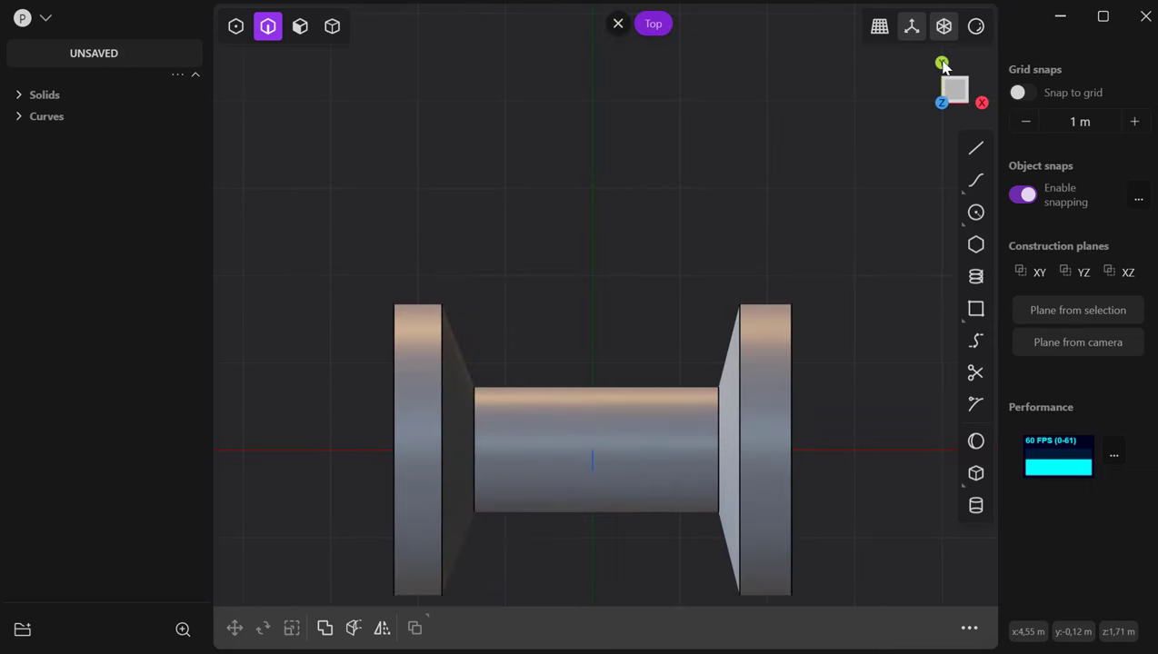
click(981, 105)
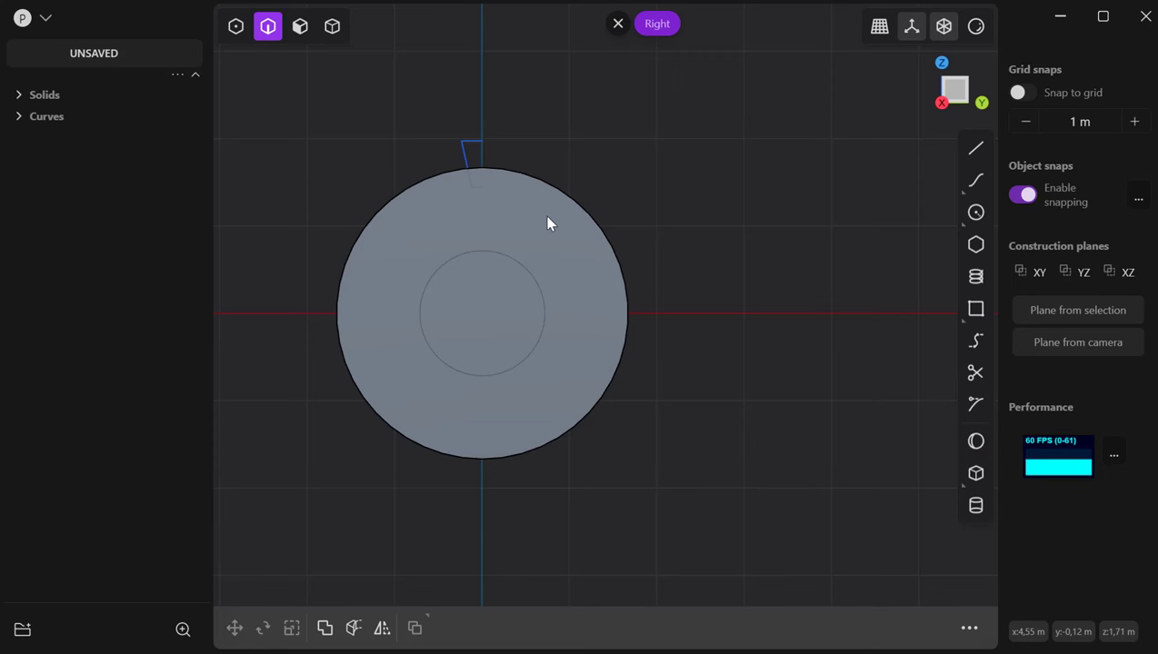
scroll(538, 177, up, 2)
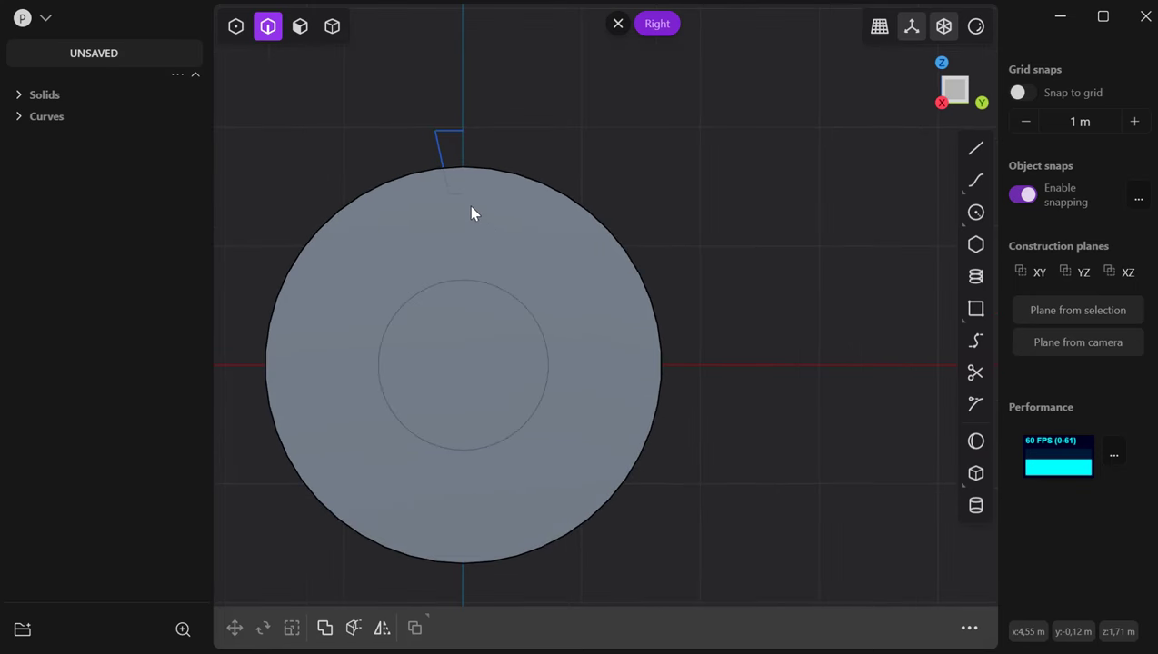
click(460, 135)
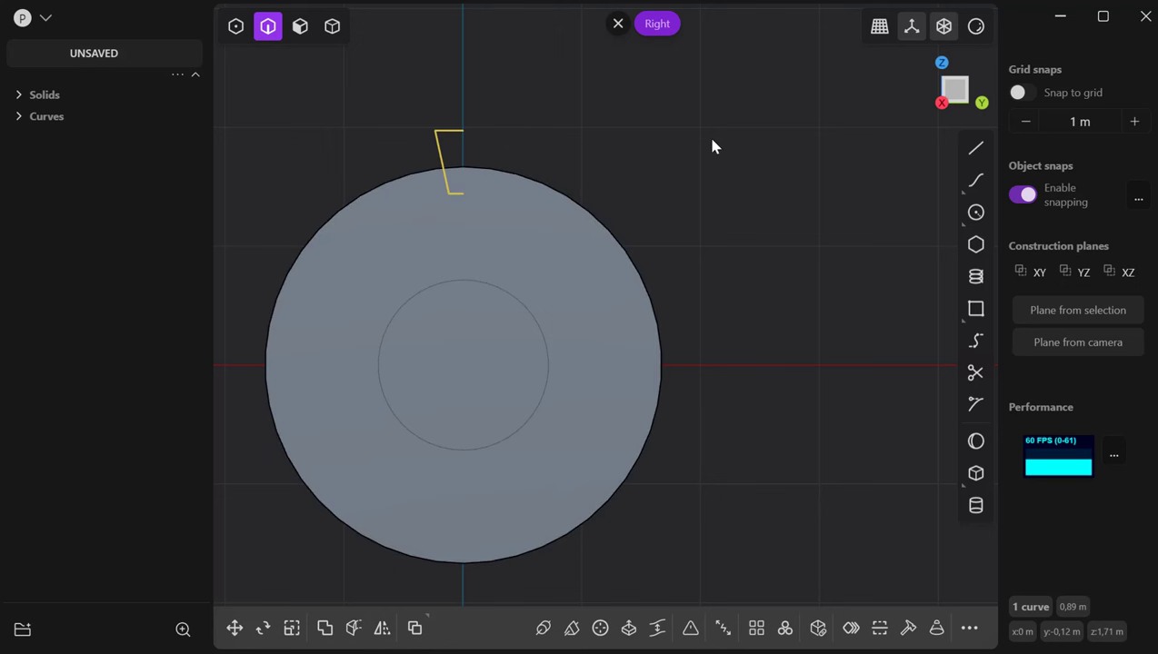
key(alt+x)
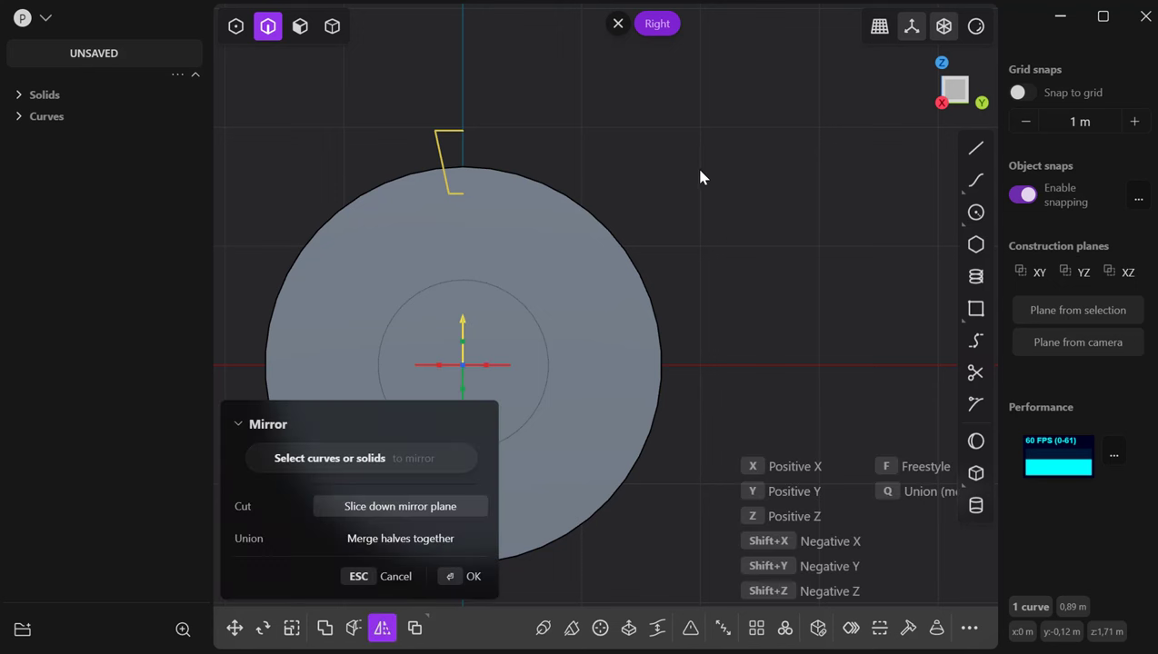
click(486, 365)
click(468, 580)
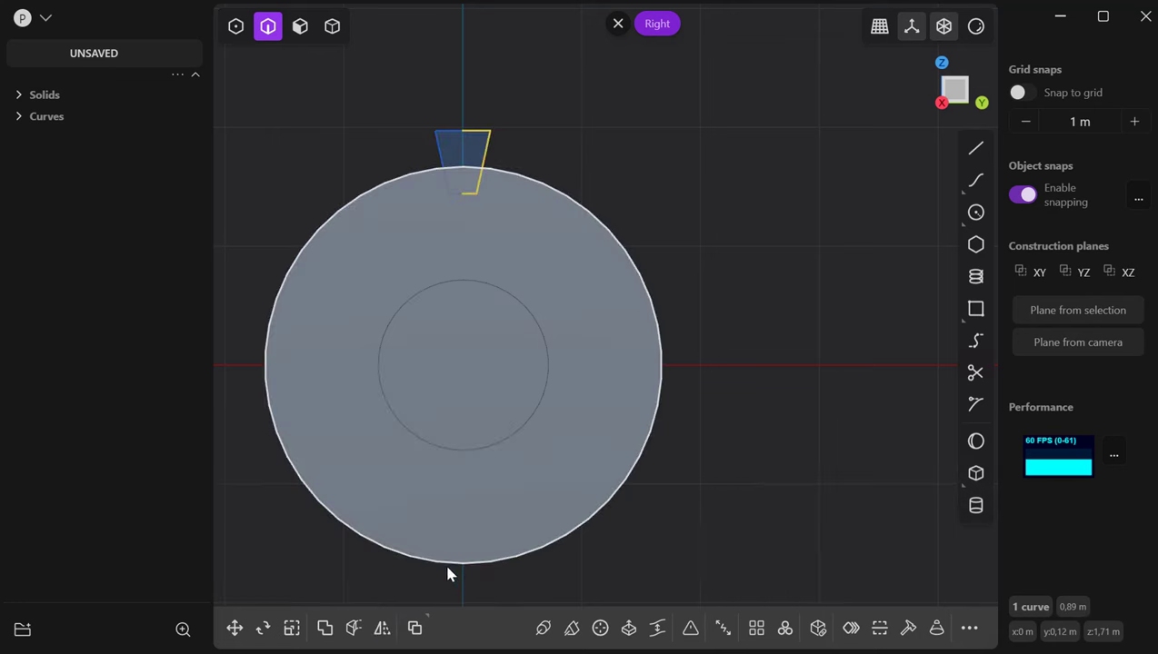
Step: Expand the list of curves and select both halves of the tooth outline together in edge selection mode
click(446, 141)
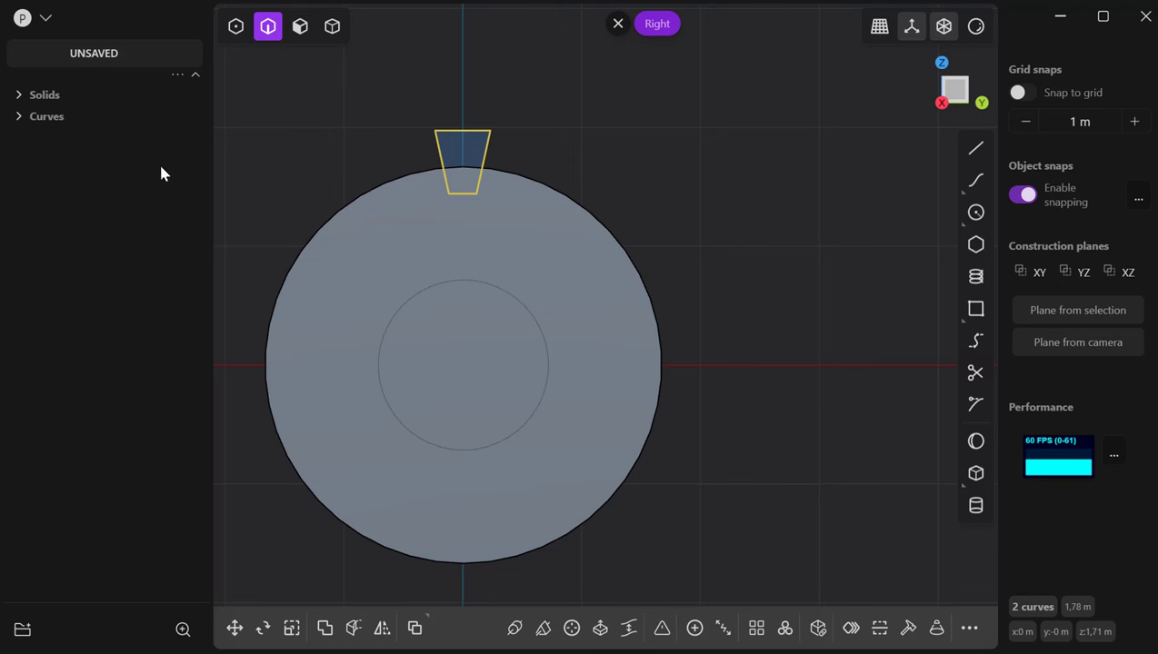
click(19, 117)
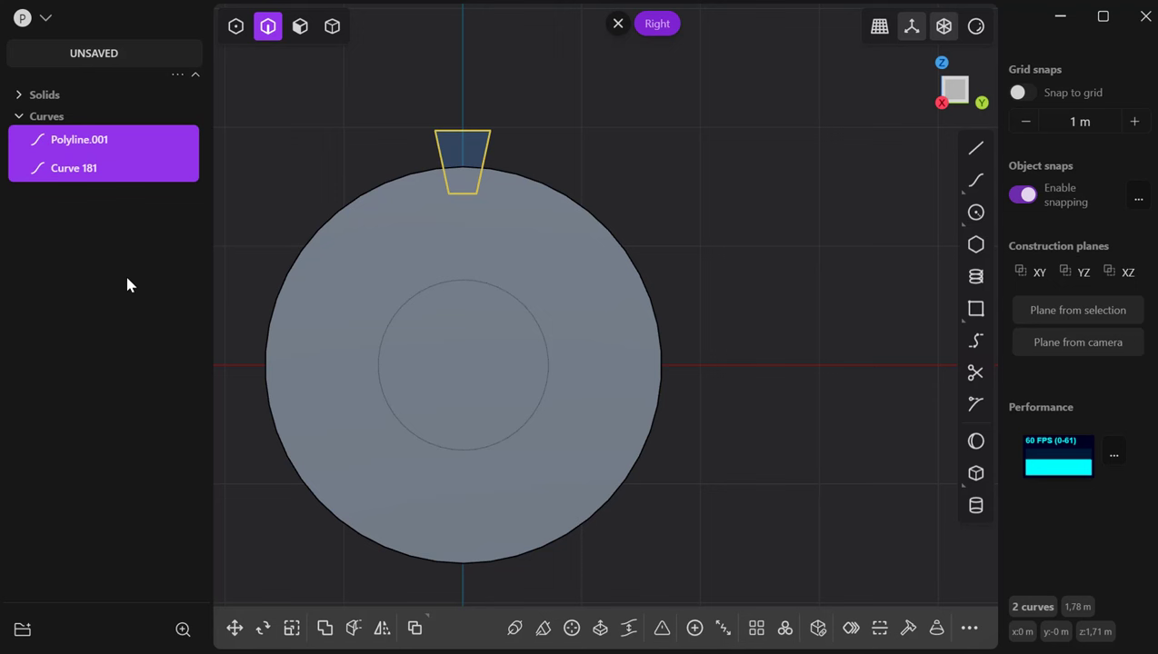
click(685, 251)
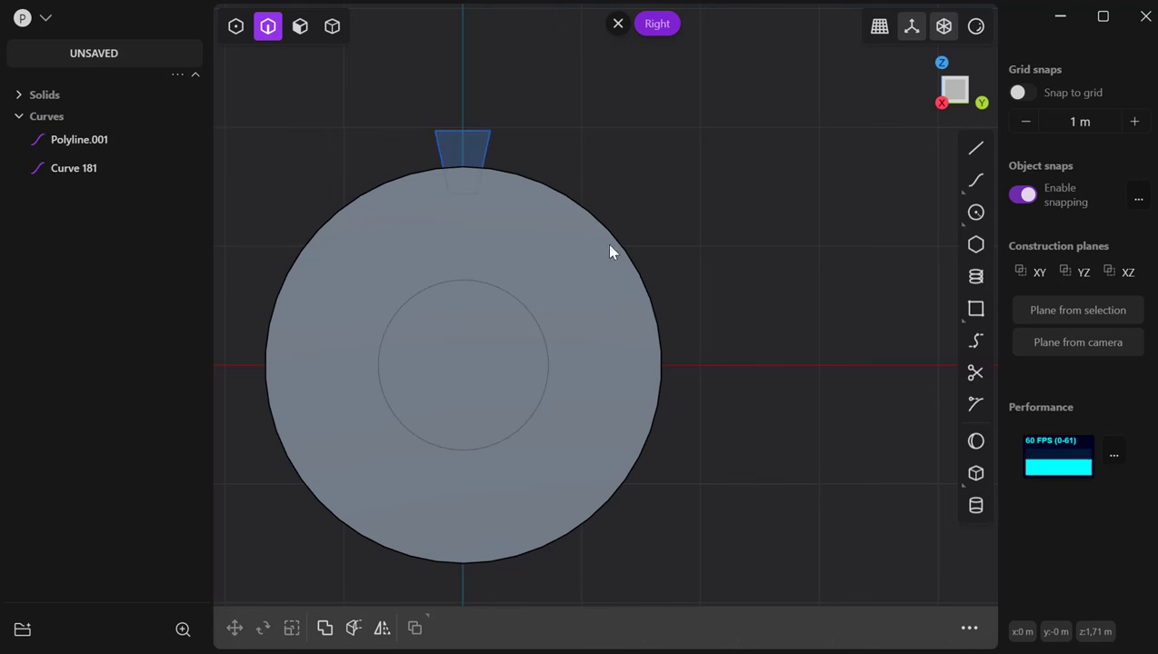
click(236, 28)
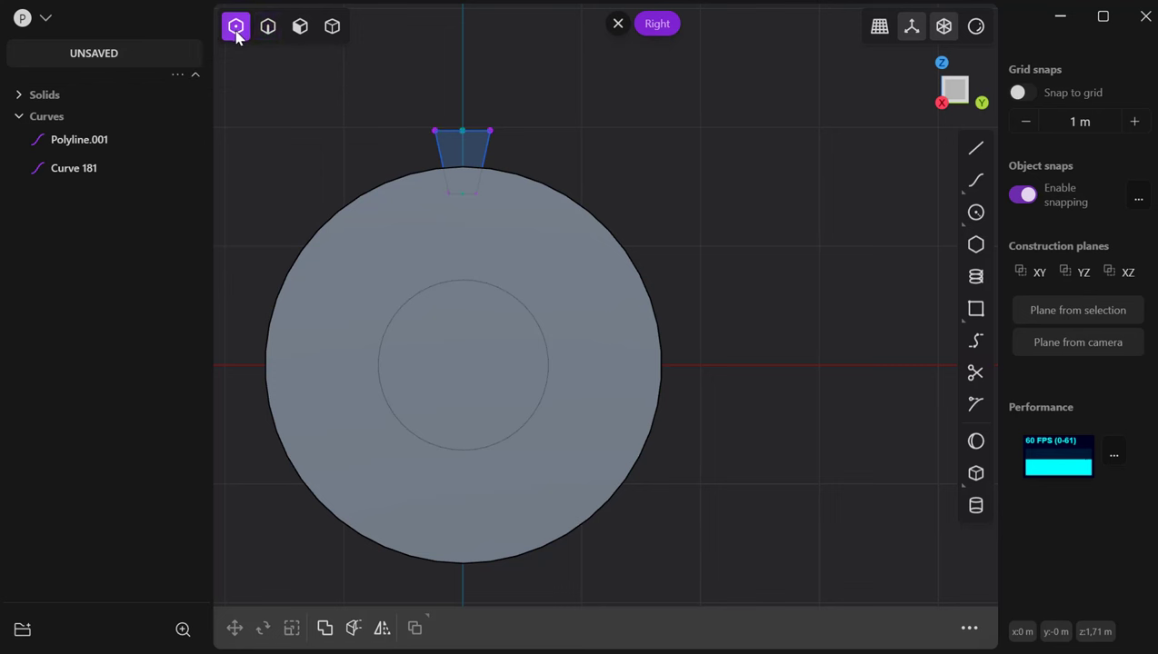
click(267, 27)
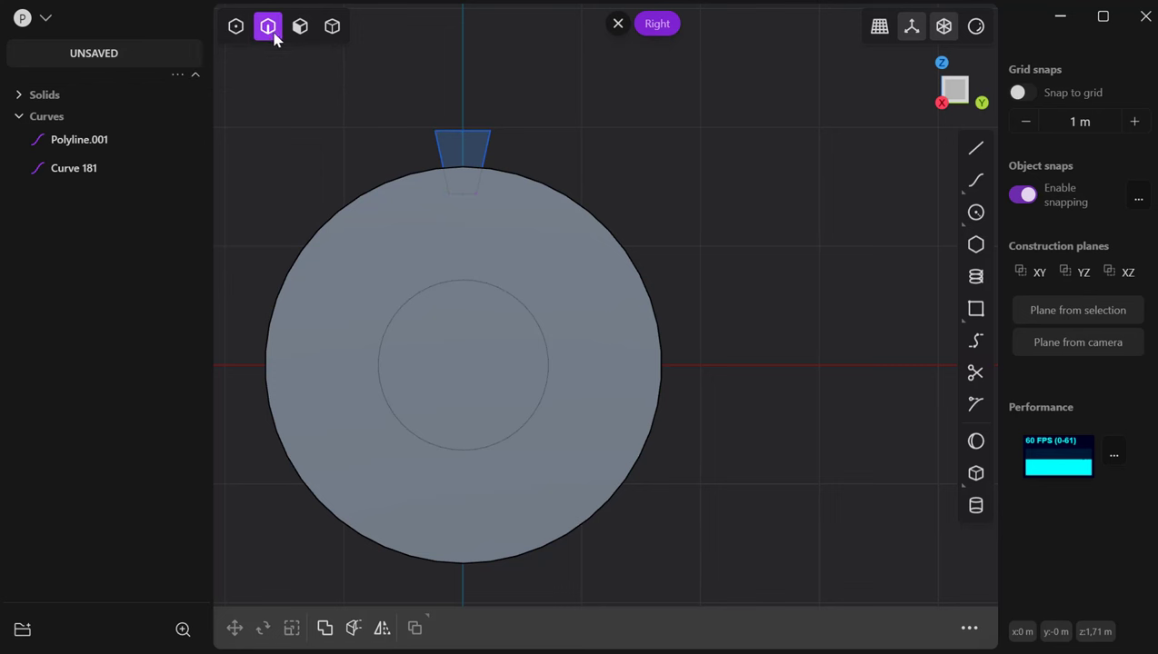
drag(495, 181, 532, 233)
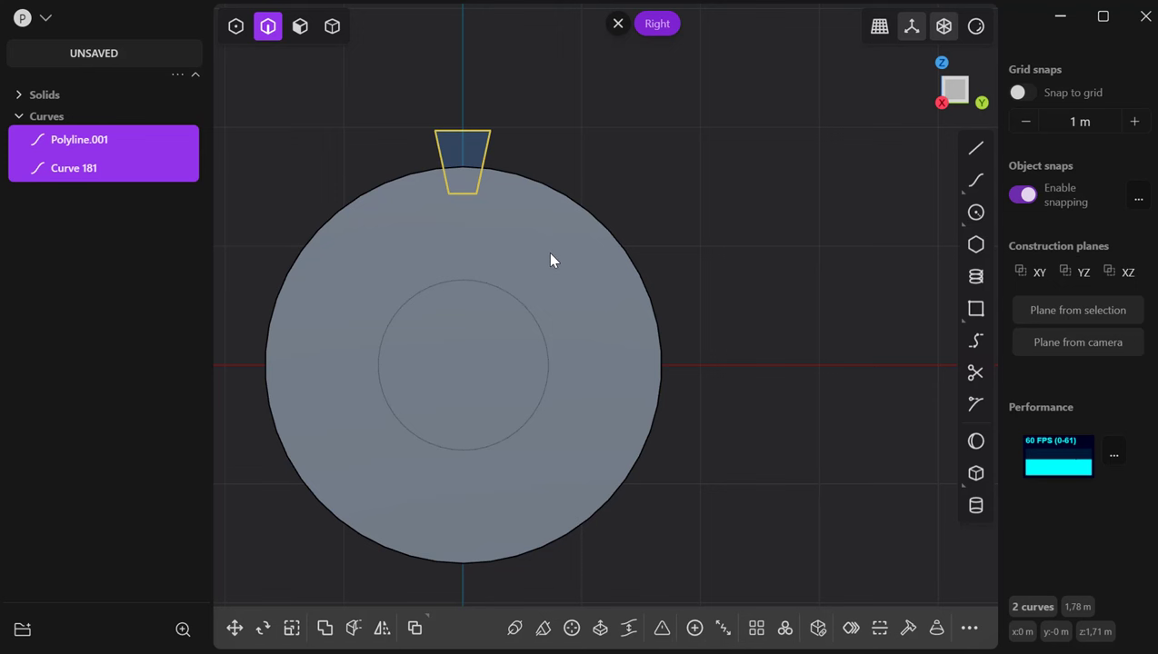
Step: Join the two selected halves of the tooth outline into one closed curve
key(j)
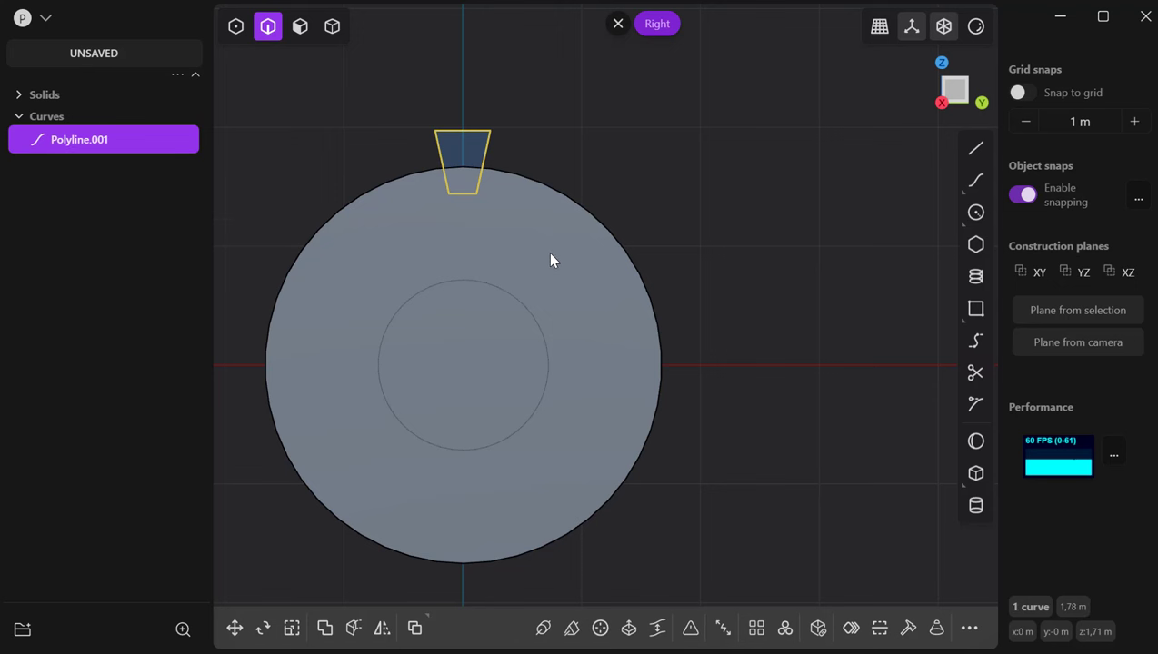
scroll(501, 227, down, 3)
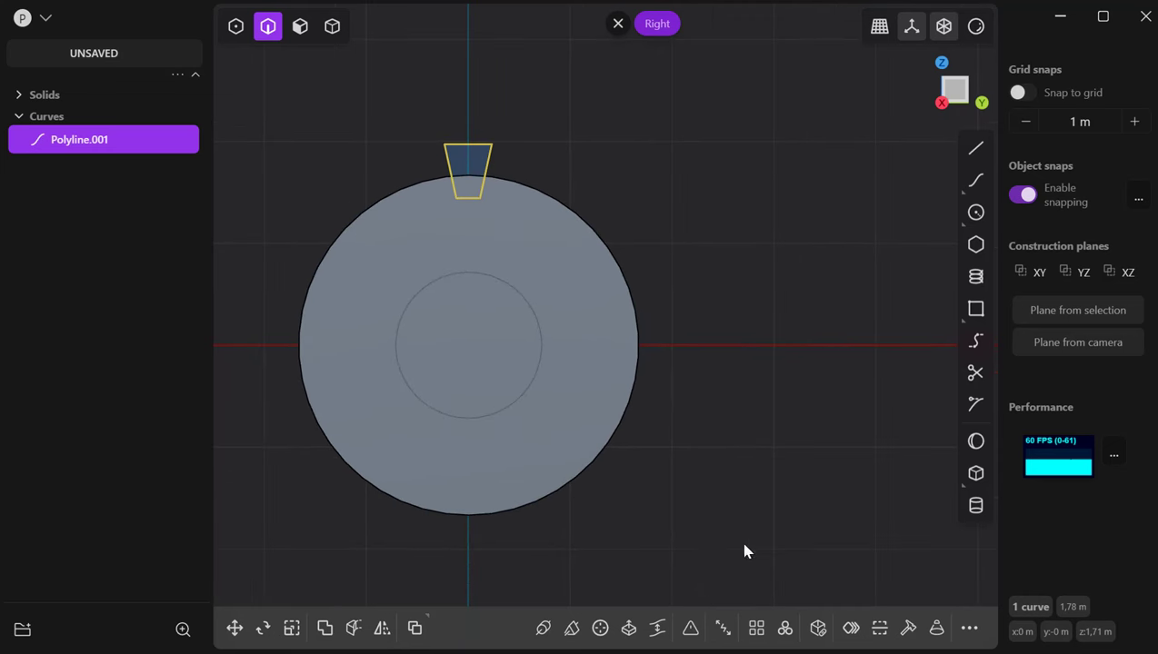
click(785, 629)
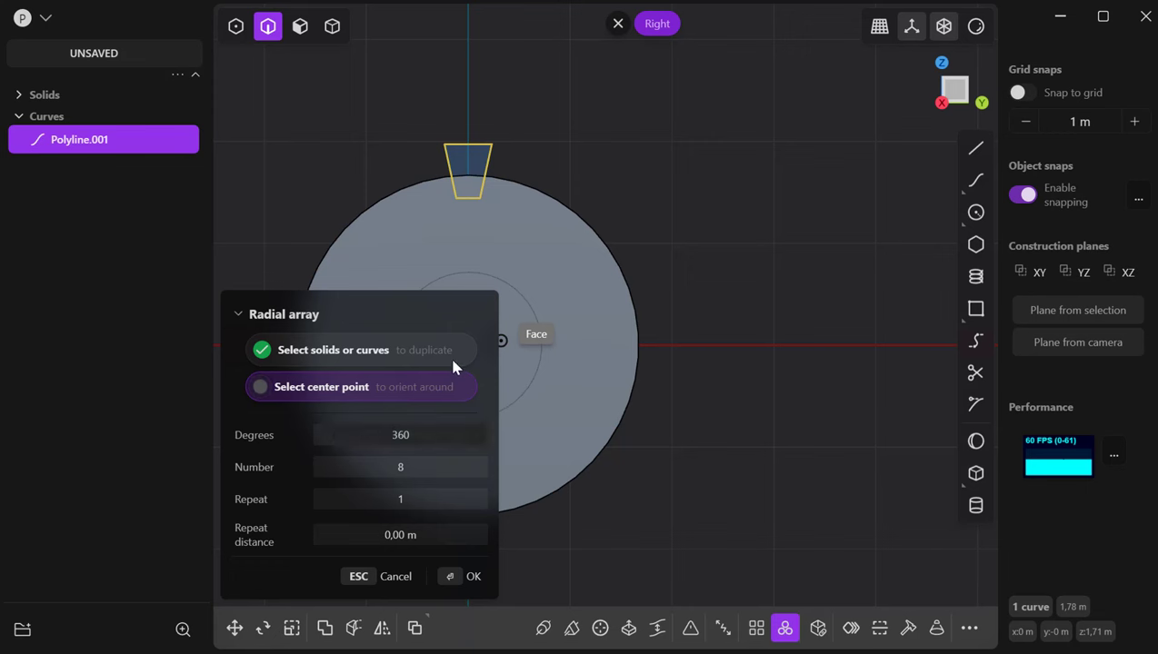
mouse_move(718, 292)
middle_down()
mouse_move(809, 251)
mouse_move(725, 304)
middle_up()
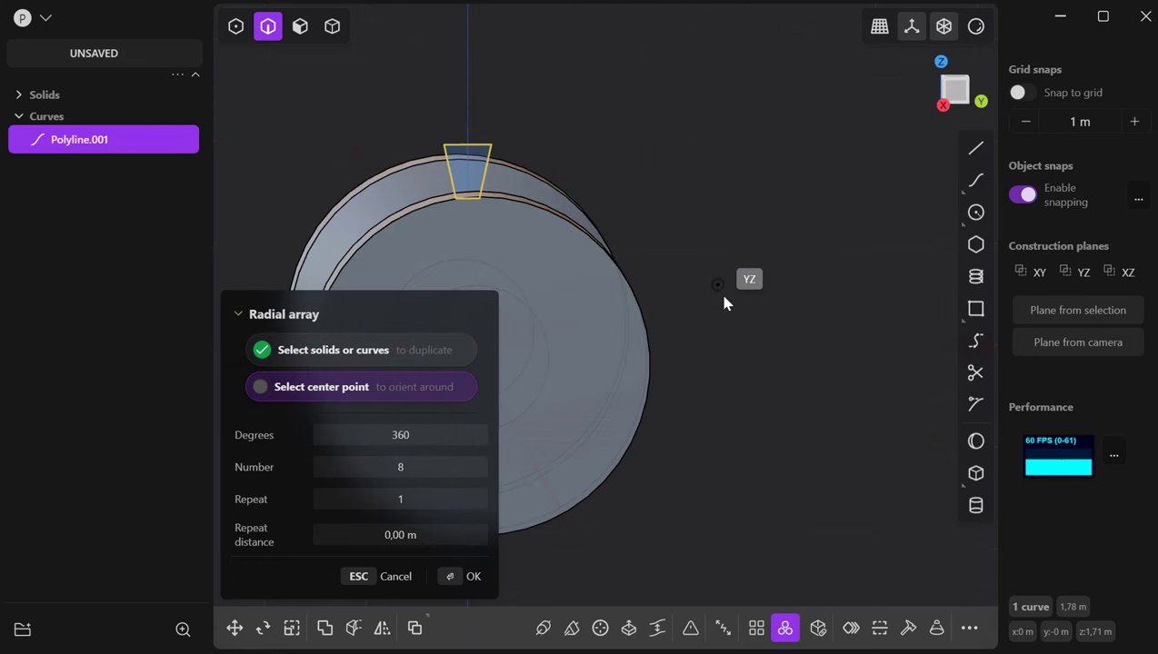
key(Escape)
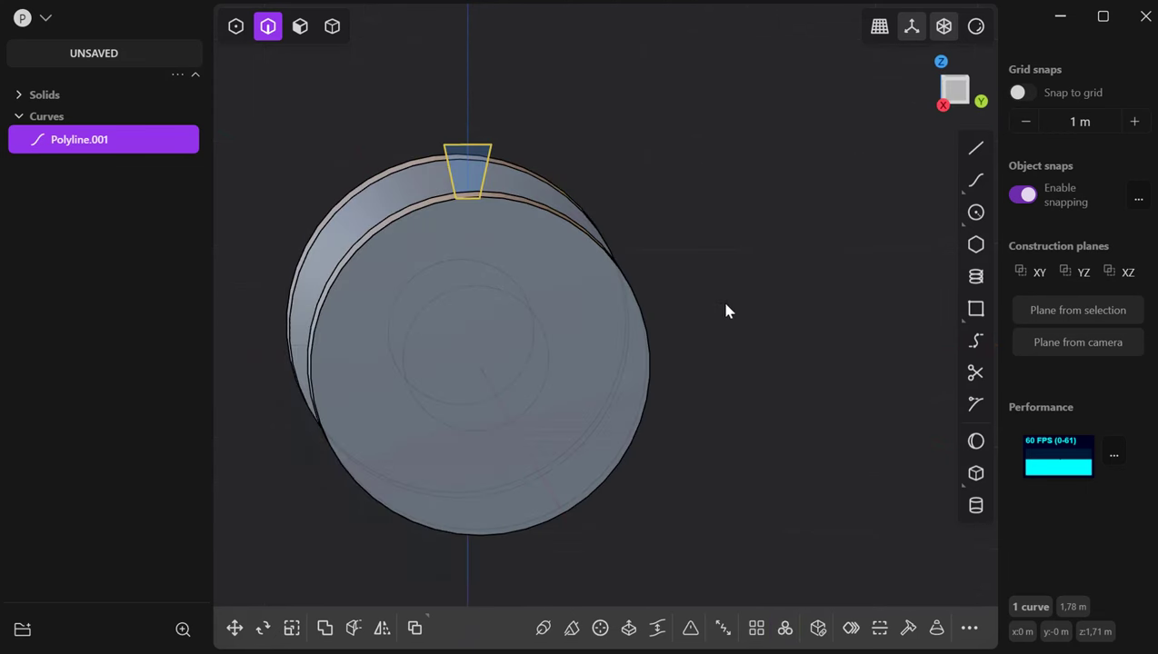
middle_drag(649, 506, 625, 511)
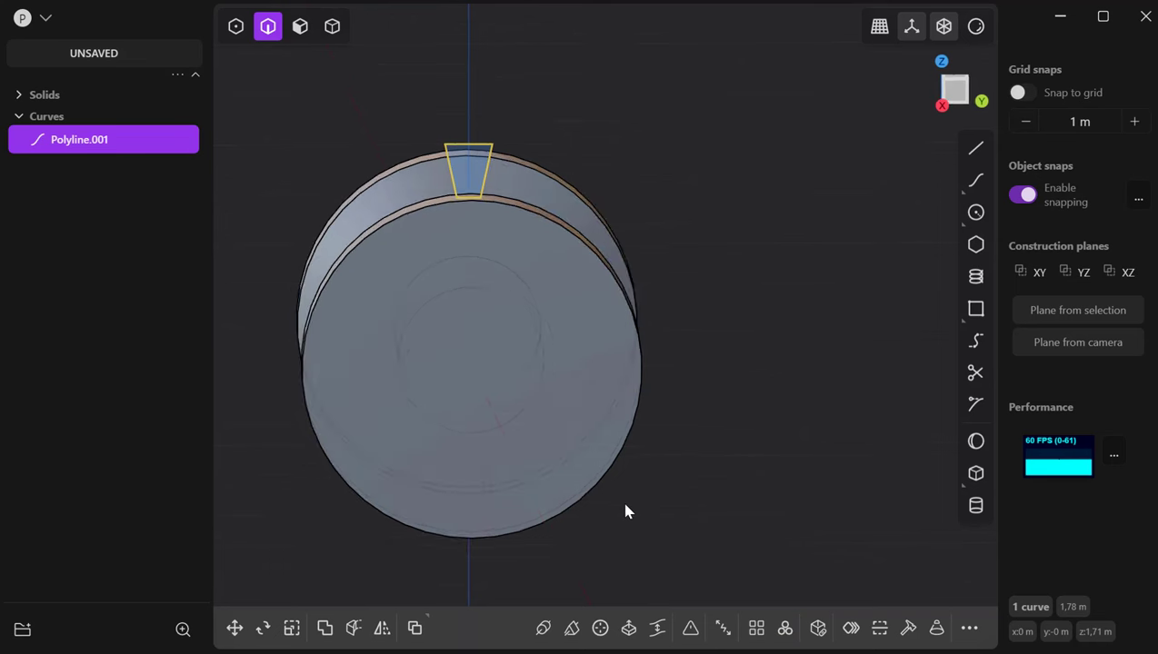
click(941, 60)
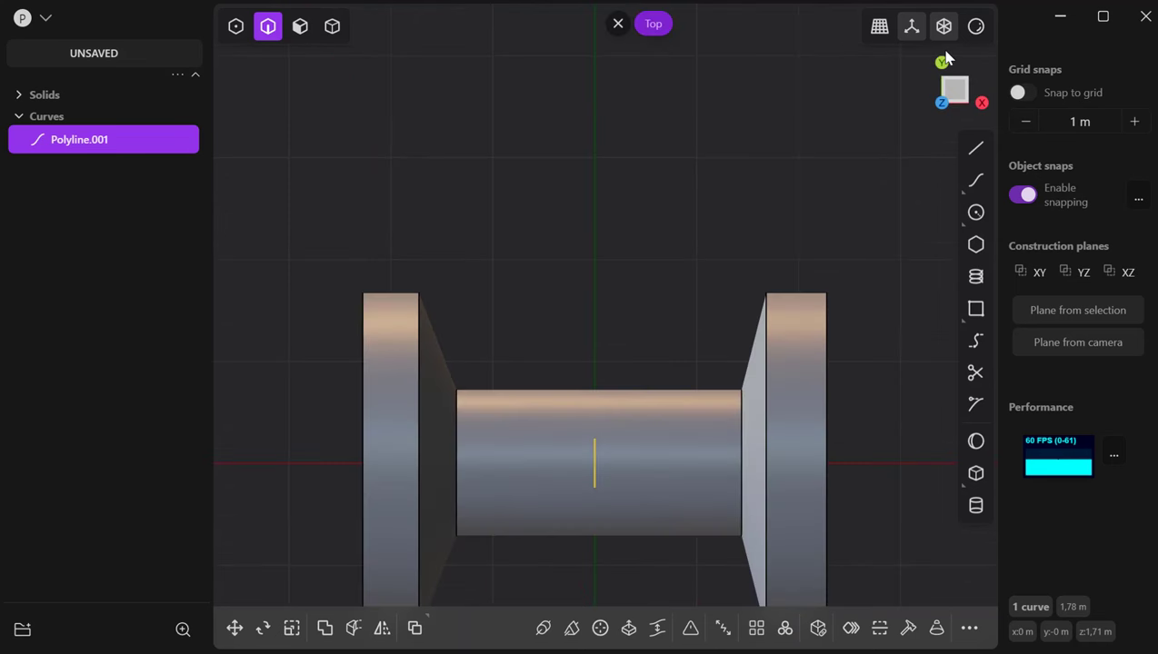
click(981, 103)
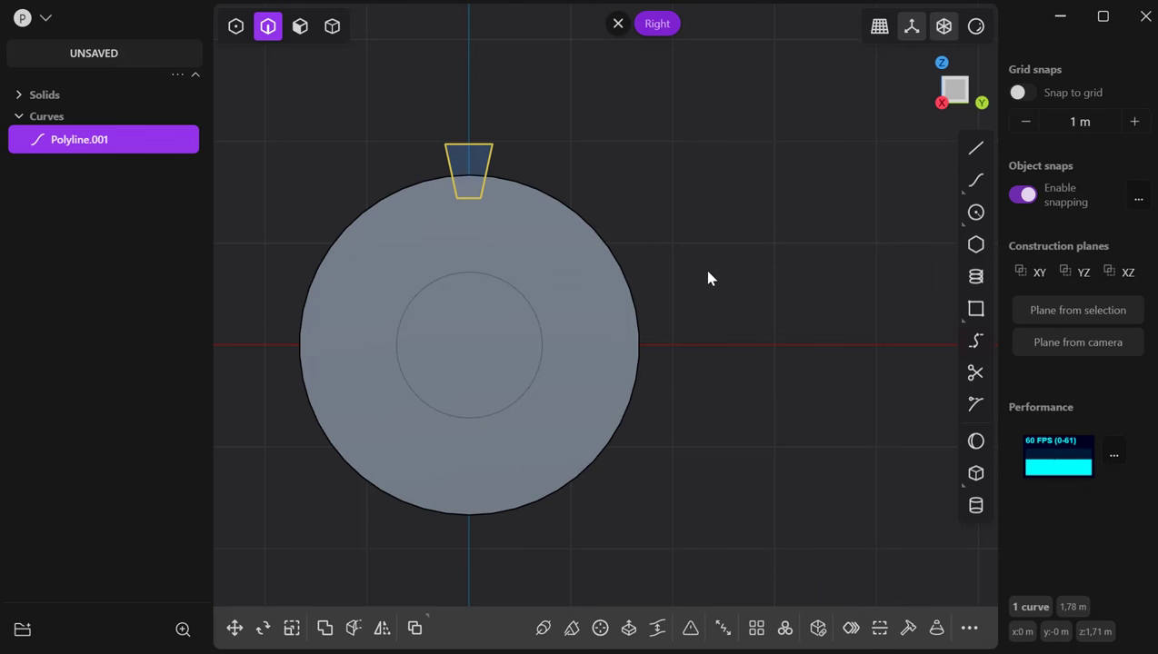
Step: Create a radial array of 17 tooth outlines over 360 degrees around the flange's centre point in the right view
shift+middle_drag(636, 311, 852, 242)
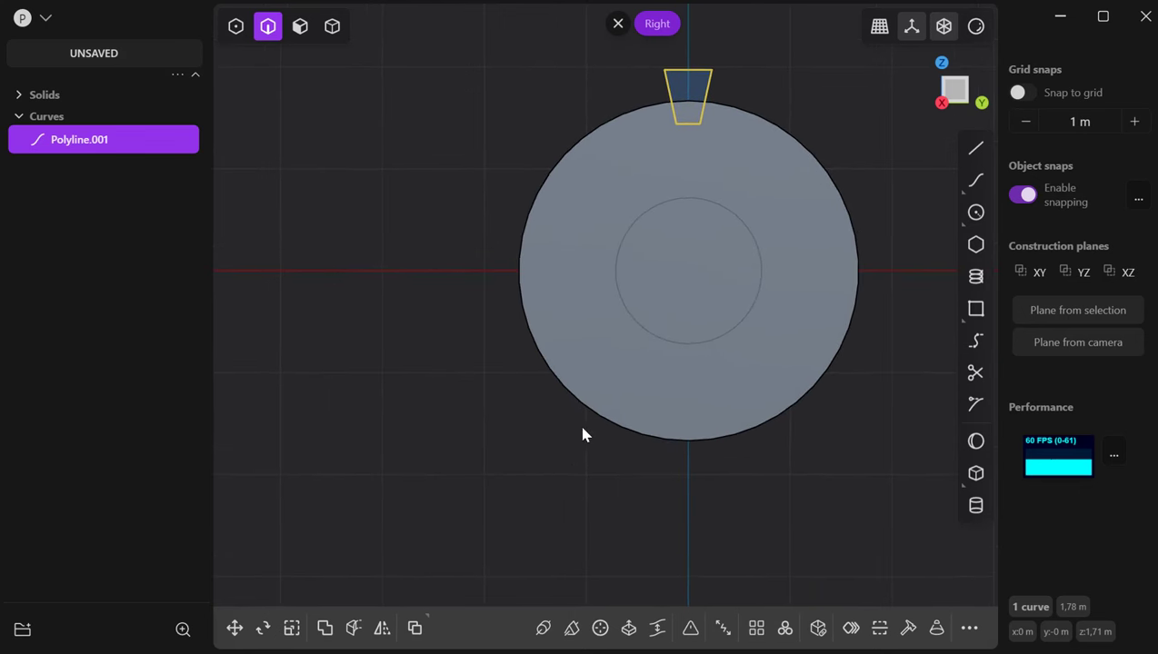
click(784, 628)
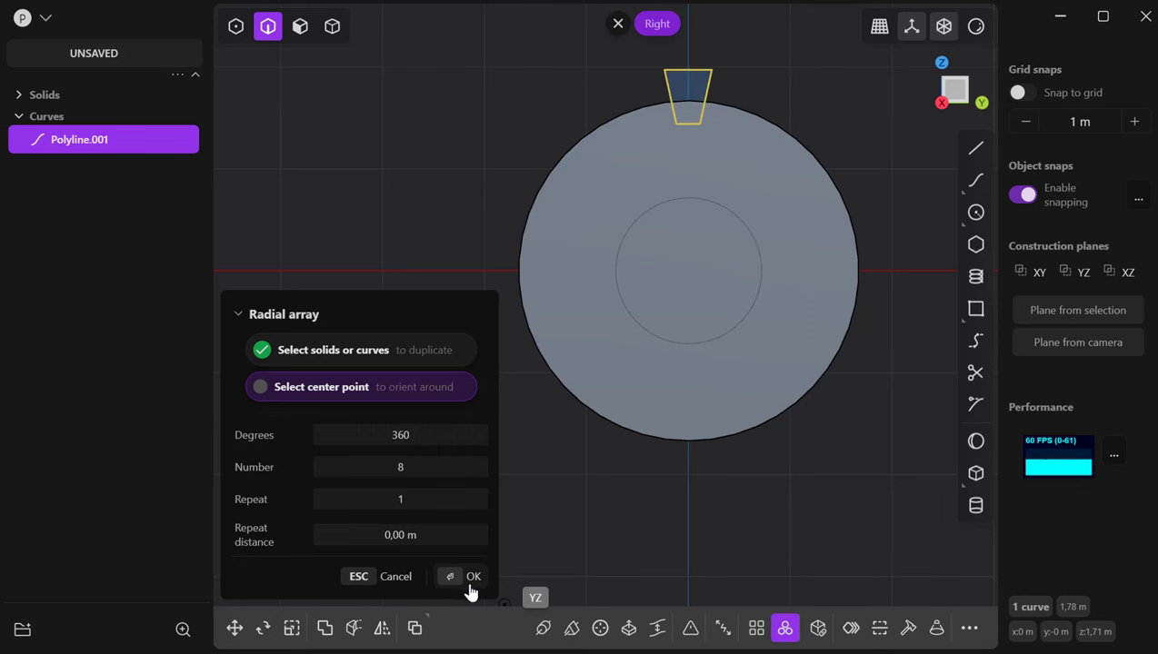
click(689, 273)
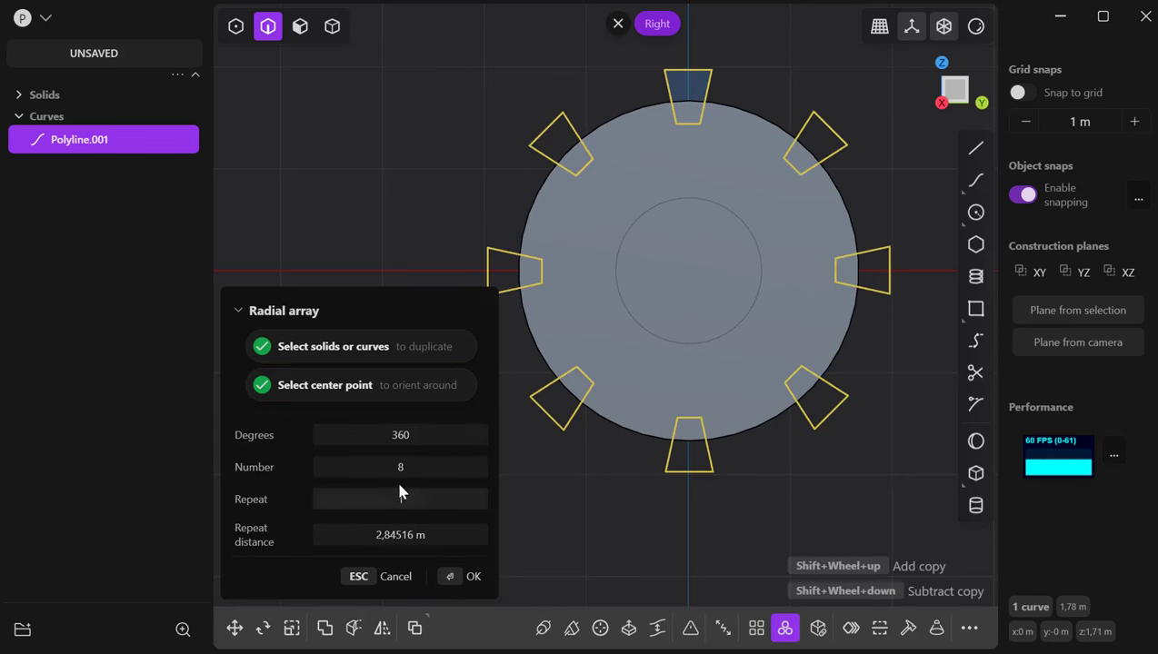
shift+scroll(400, 467, up, 10)
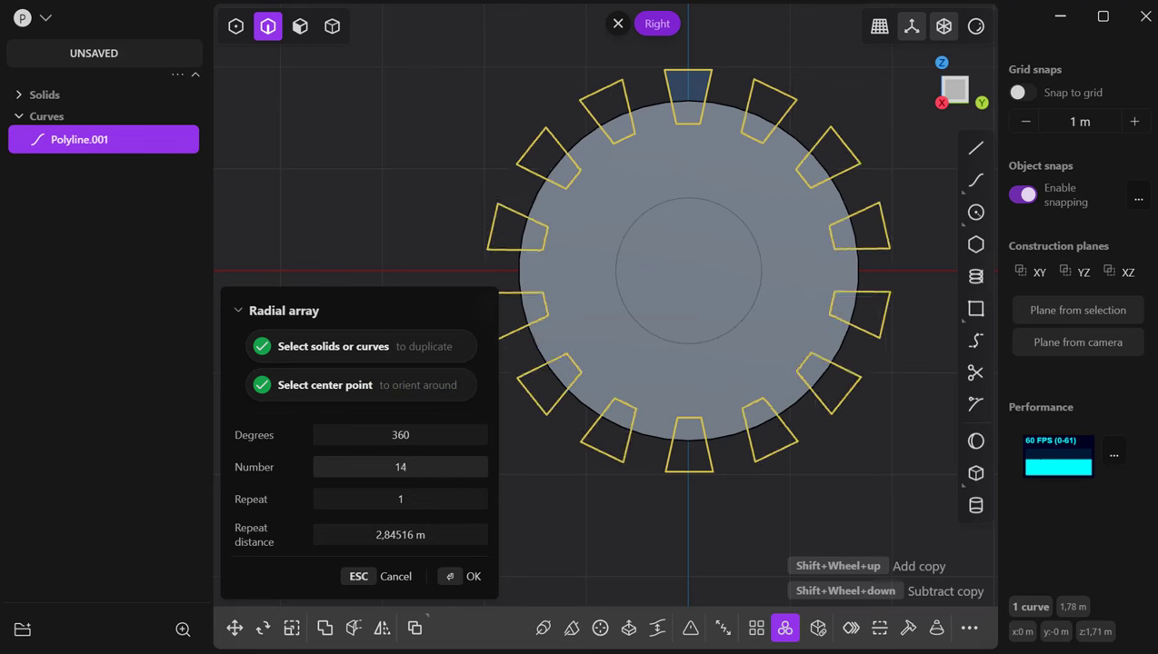
shift+scroll(399, 467, down, 1)
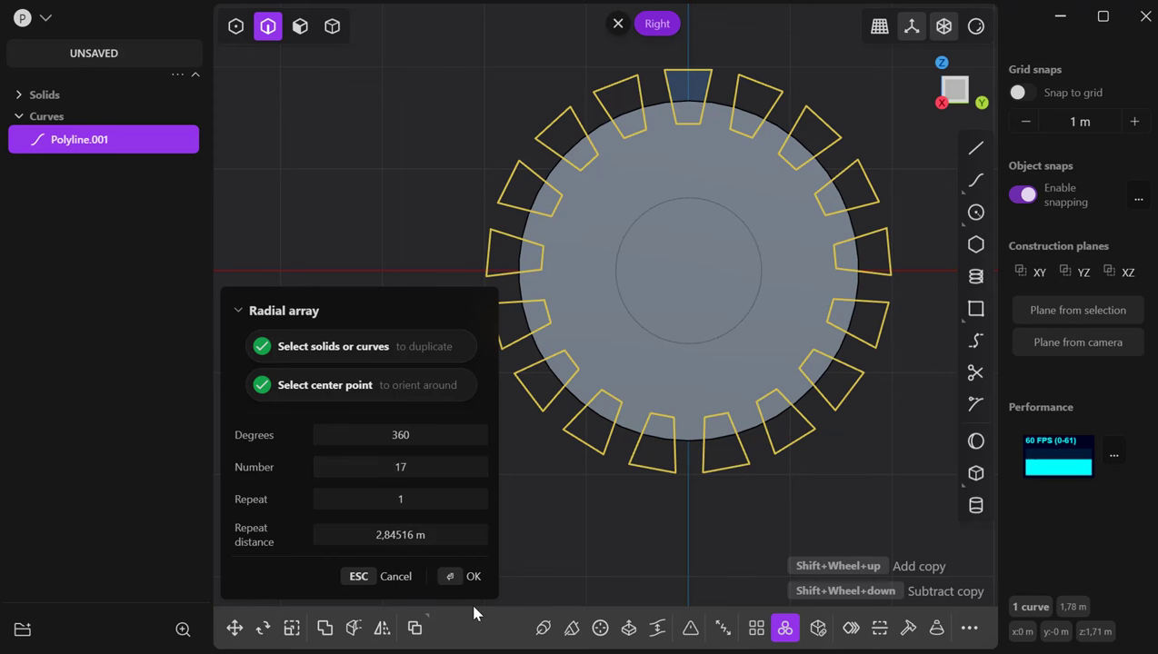
click(452, 583)
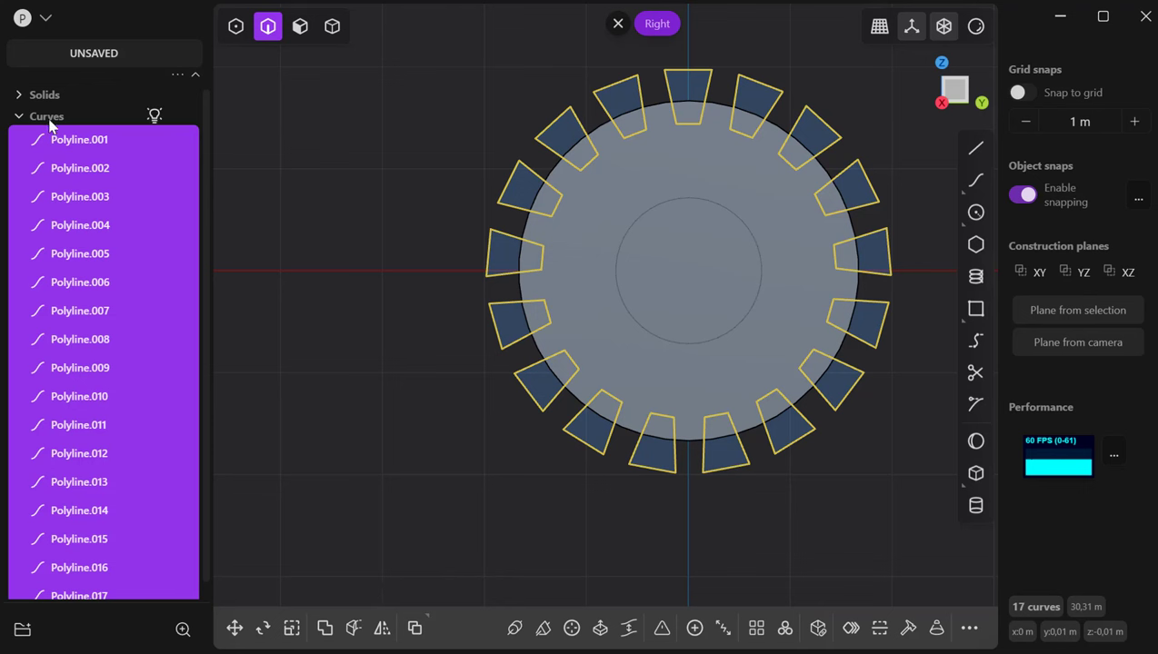
Step: Group the 17 tooth outline curves and rename the group SUBJA
click(22, 631)
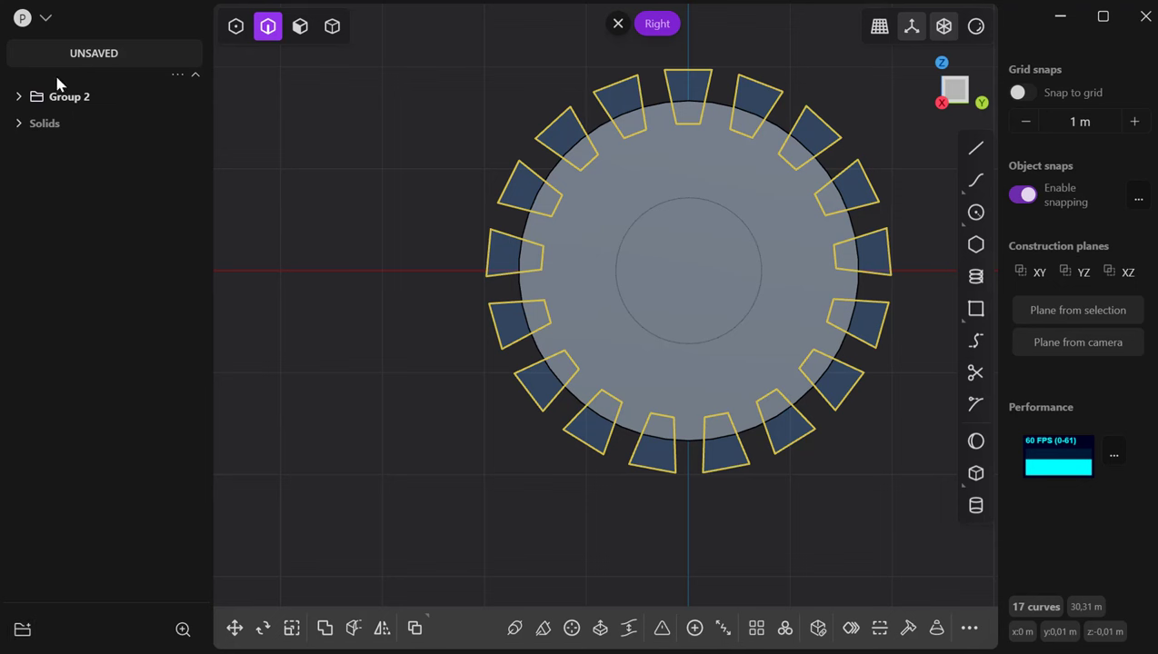
click(19, 97)
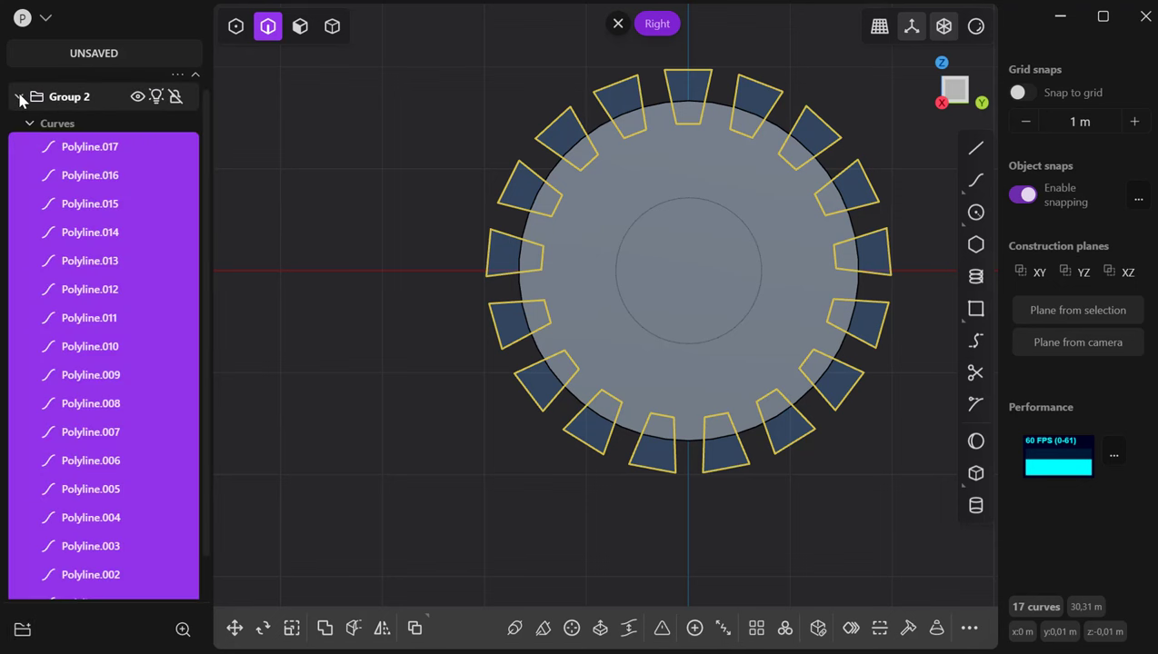
click(19, 96)
double_click(65, 96)
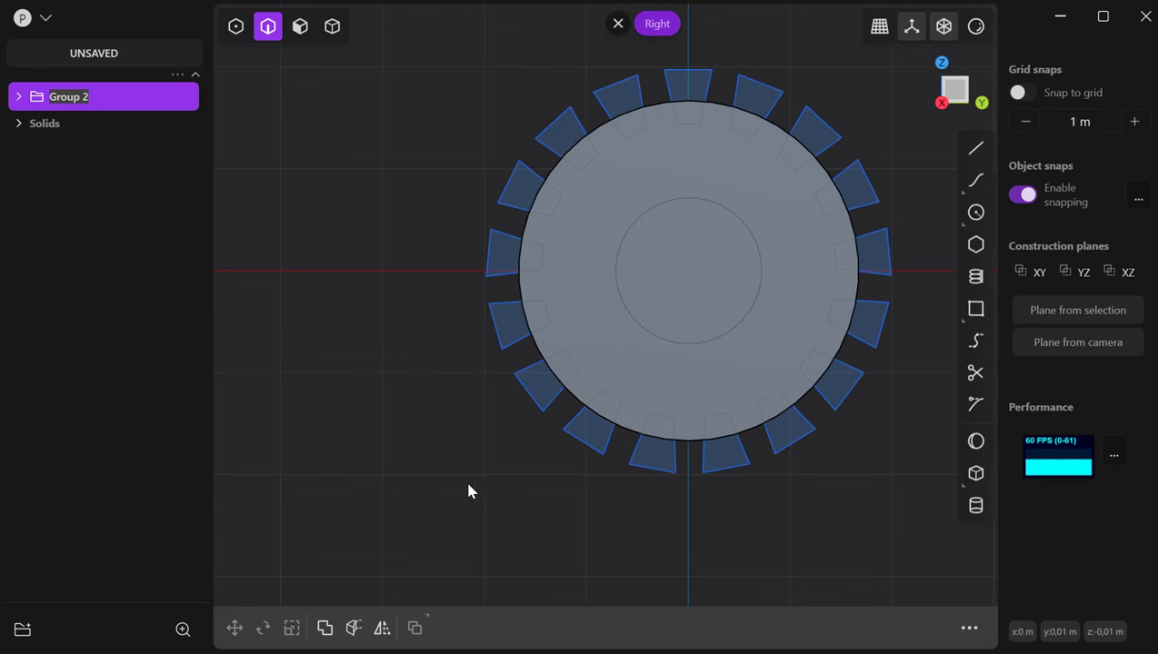
text(SUBJA)
key(Escape)
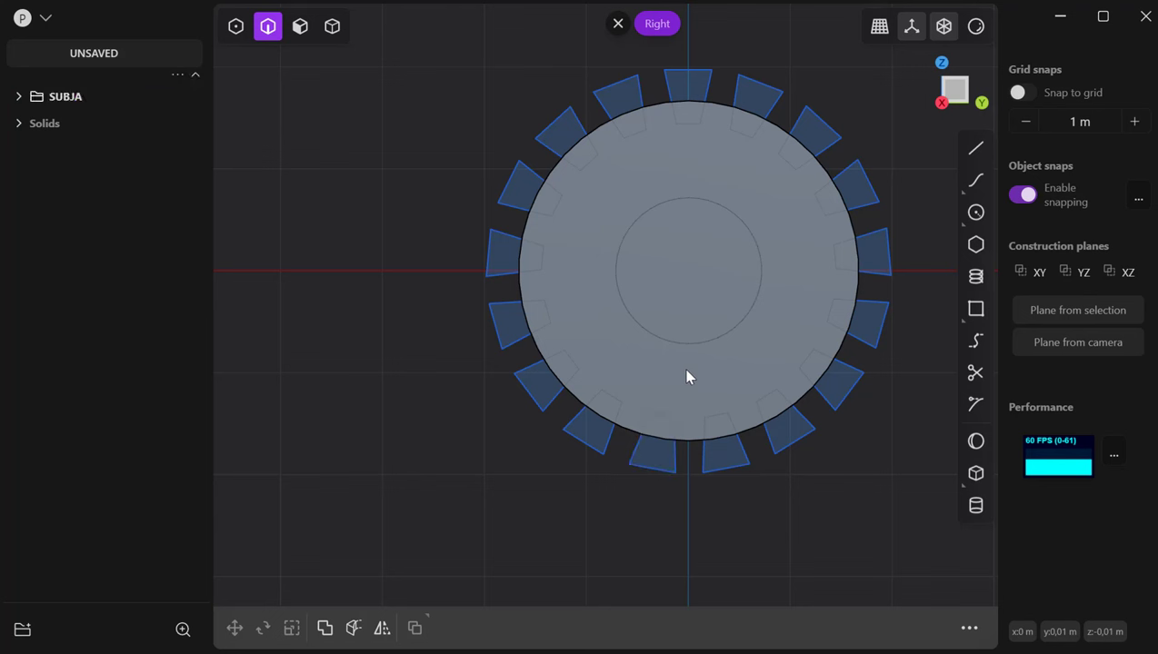
Step: Restrict the selection mode to solids only and select the spool solid
click(42, 127)
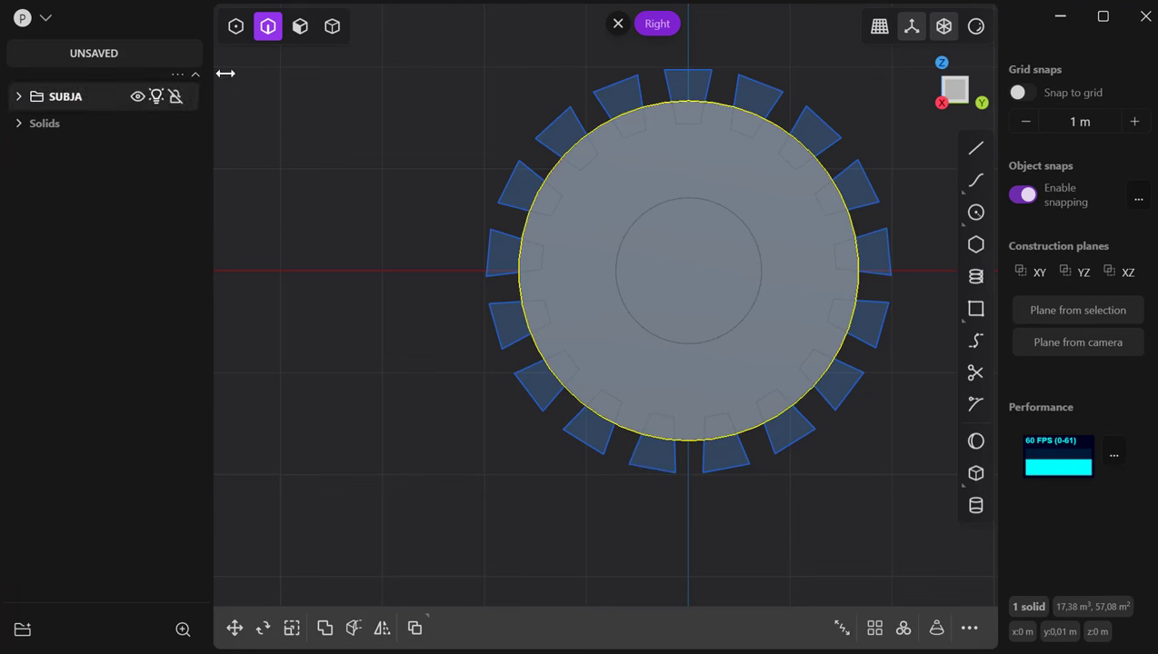
click(333, 29)
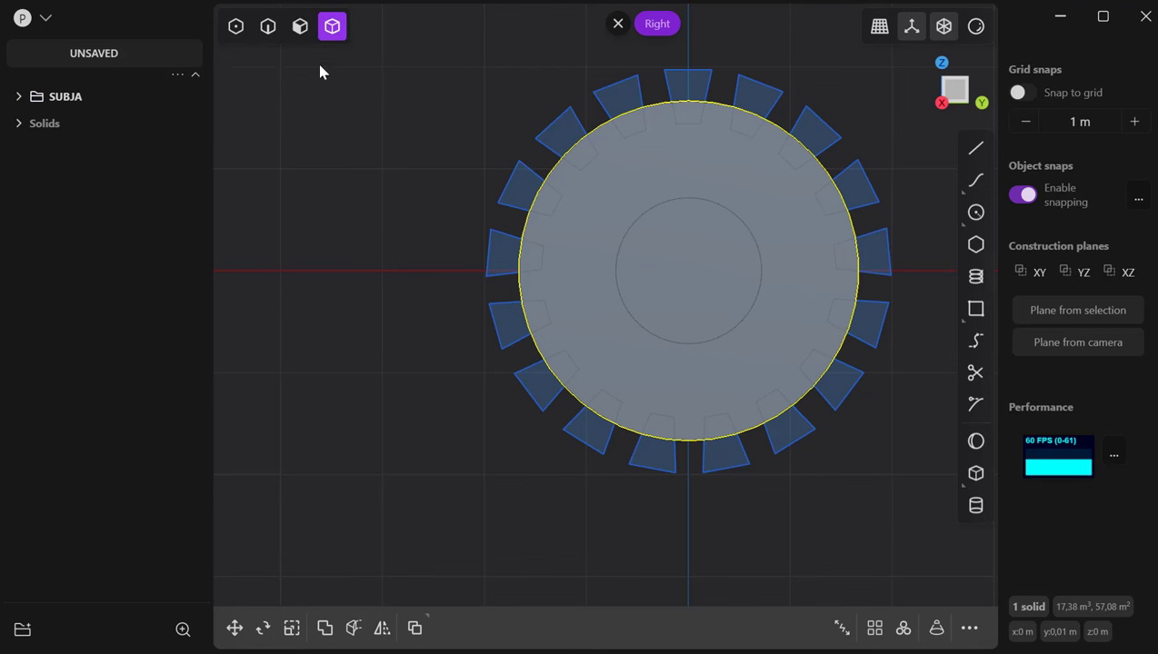
click(292, 29)
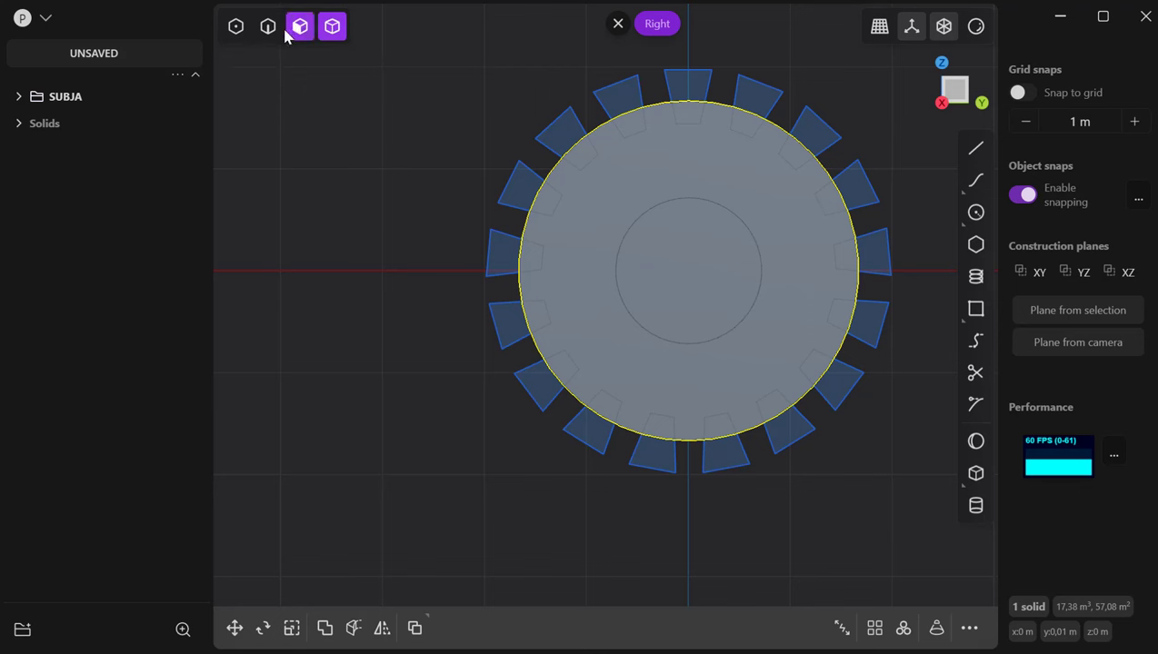
click(637, 367)
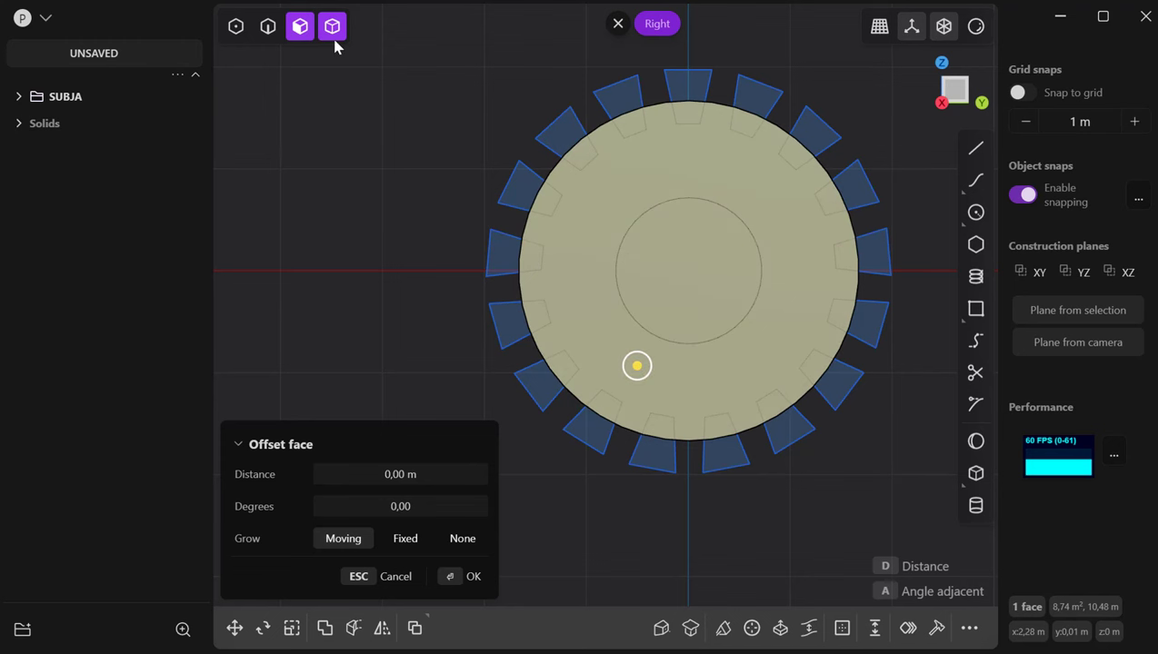
click(331, 27)
click(428, 370)
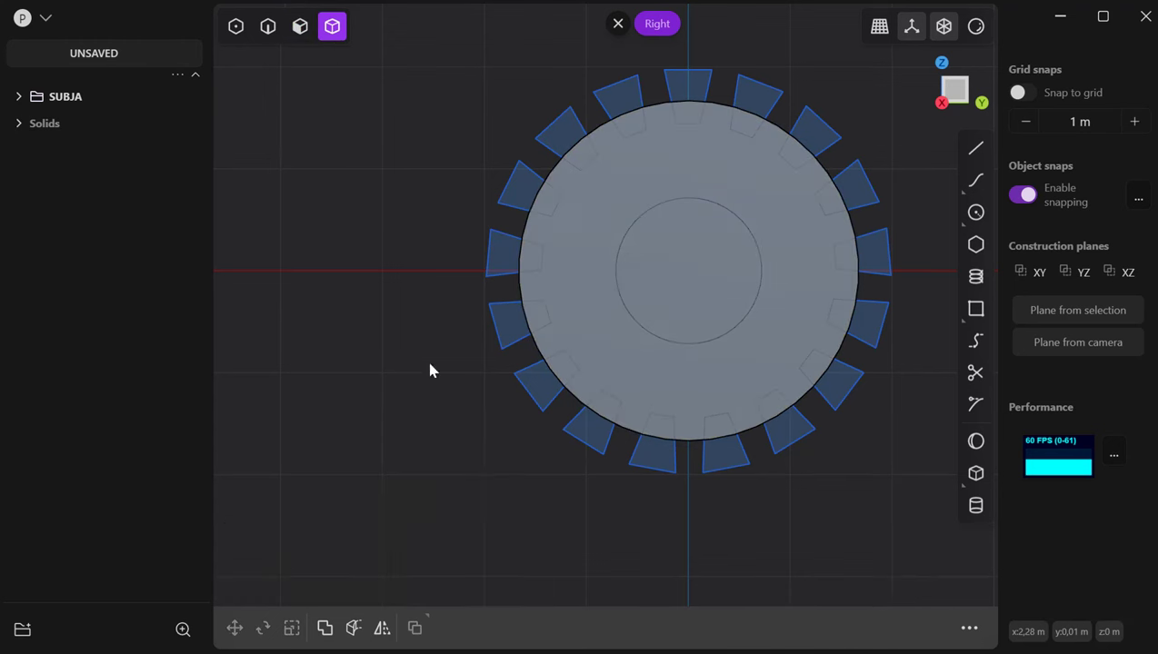
click(538, 299)
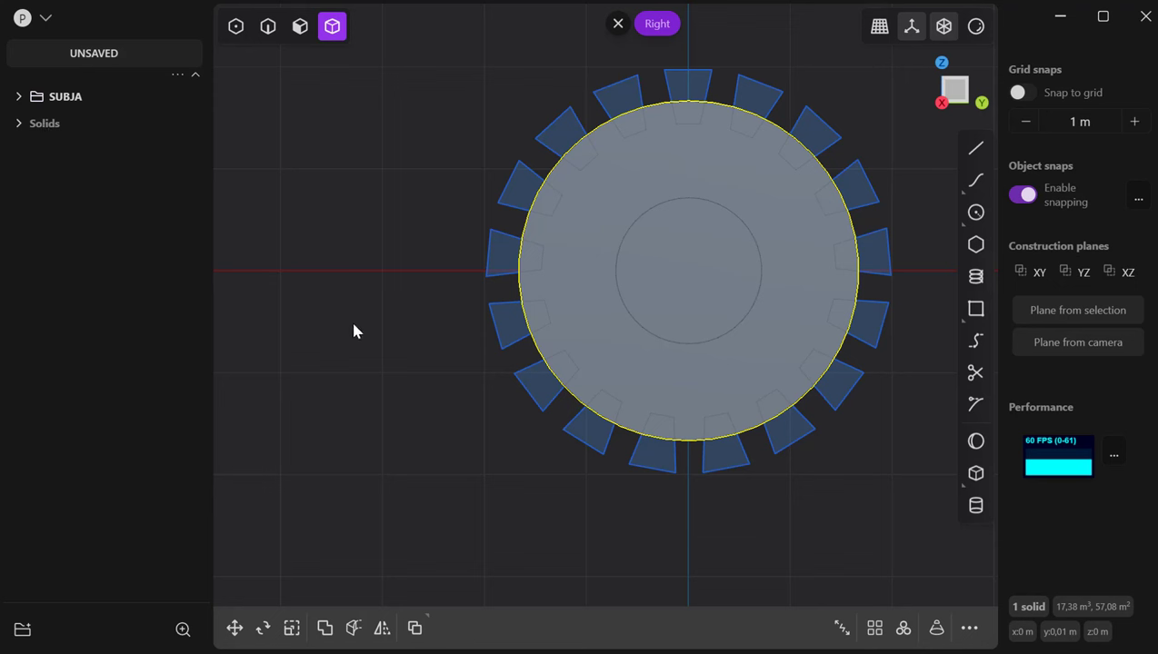
Step: Try to cut the spool solid using a flange rim face as cutter, with all selection modes enabled
key(c)
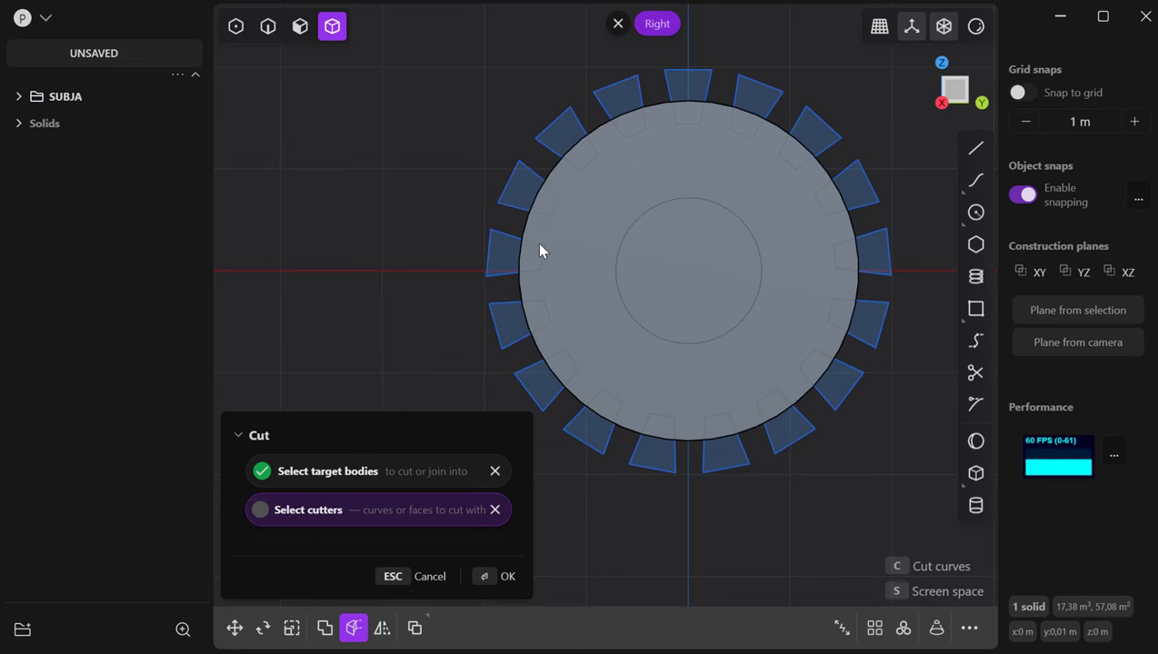
middle_drag(539, 250, 563, 281)
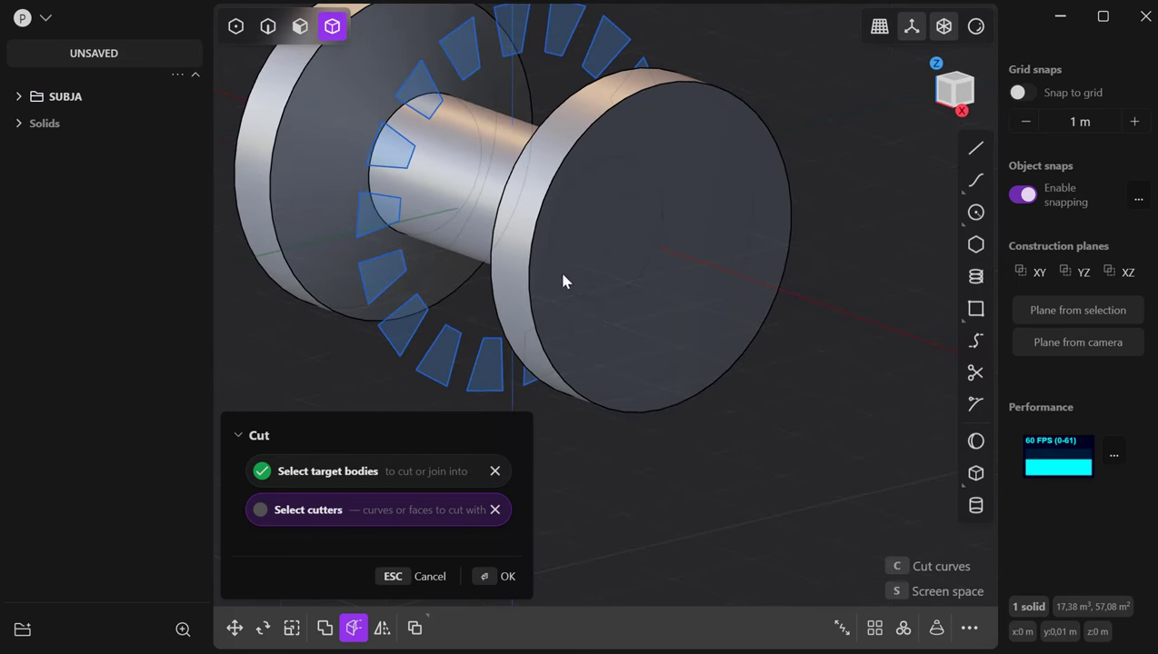
click(517, 240)
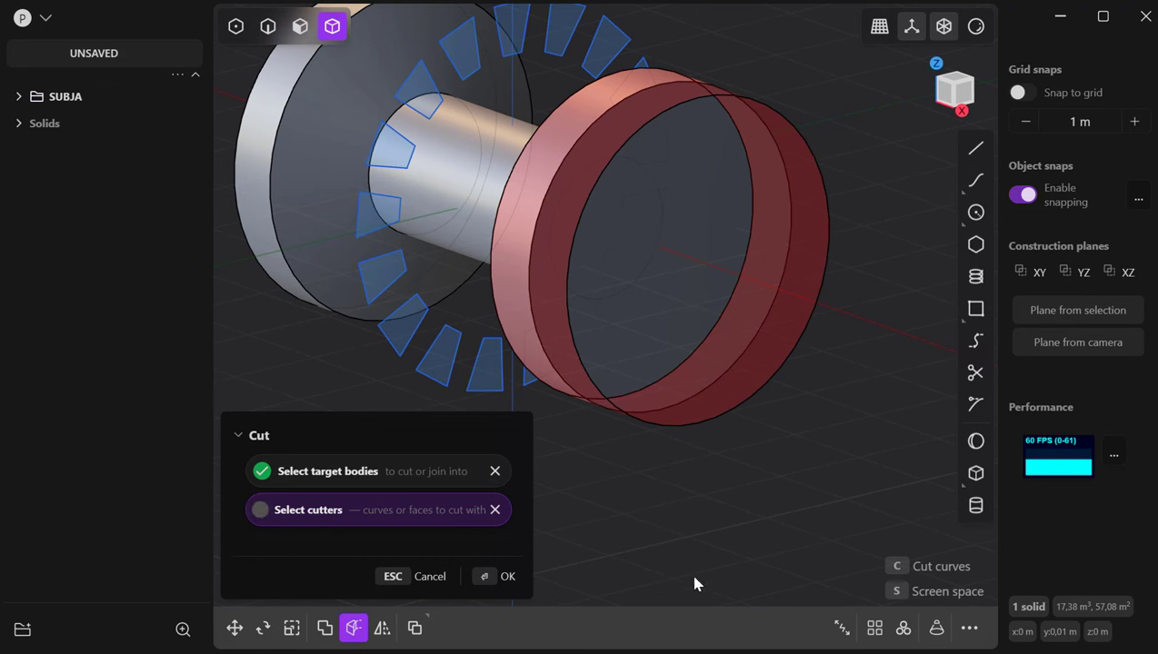
key(shift+1)
key(shift+2)
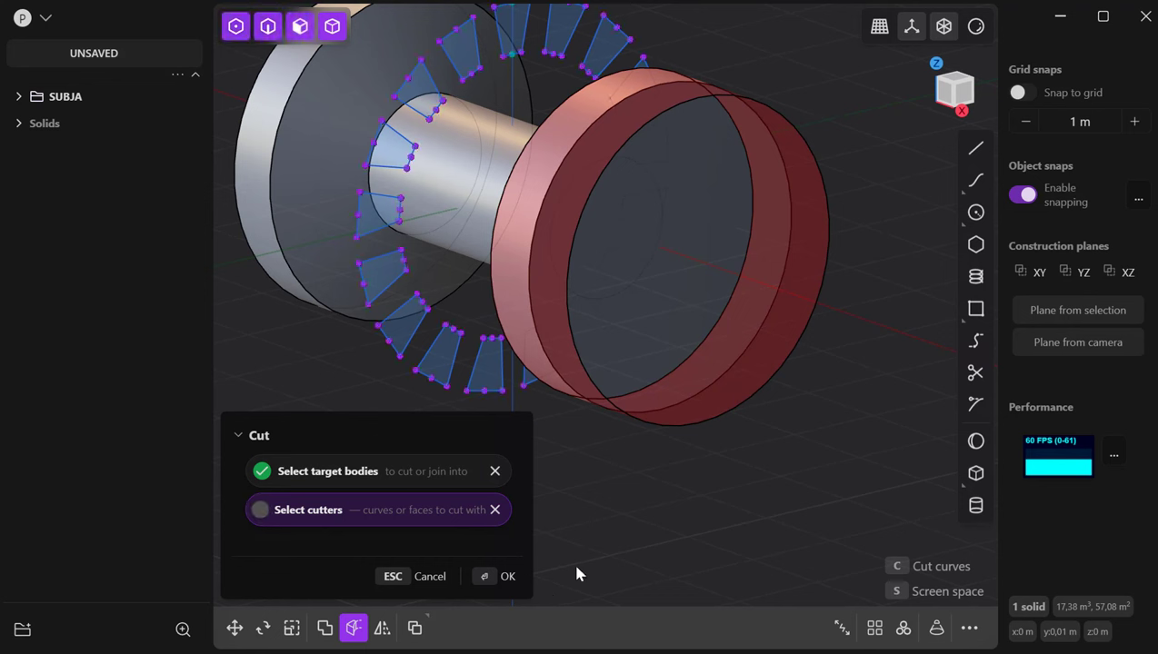
click(389, 580)
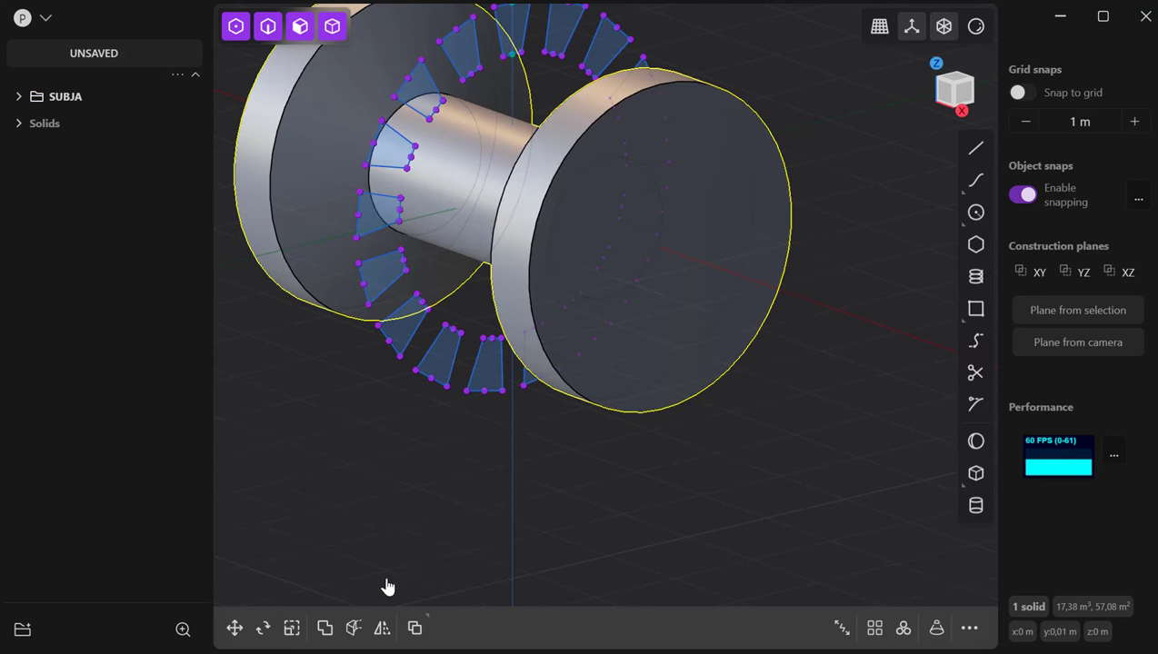
click(437, 474)
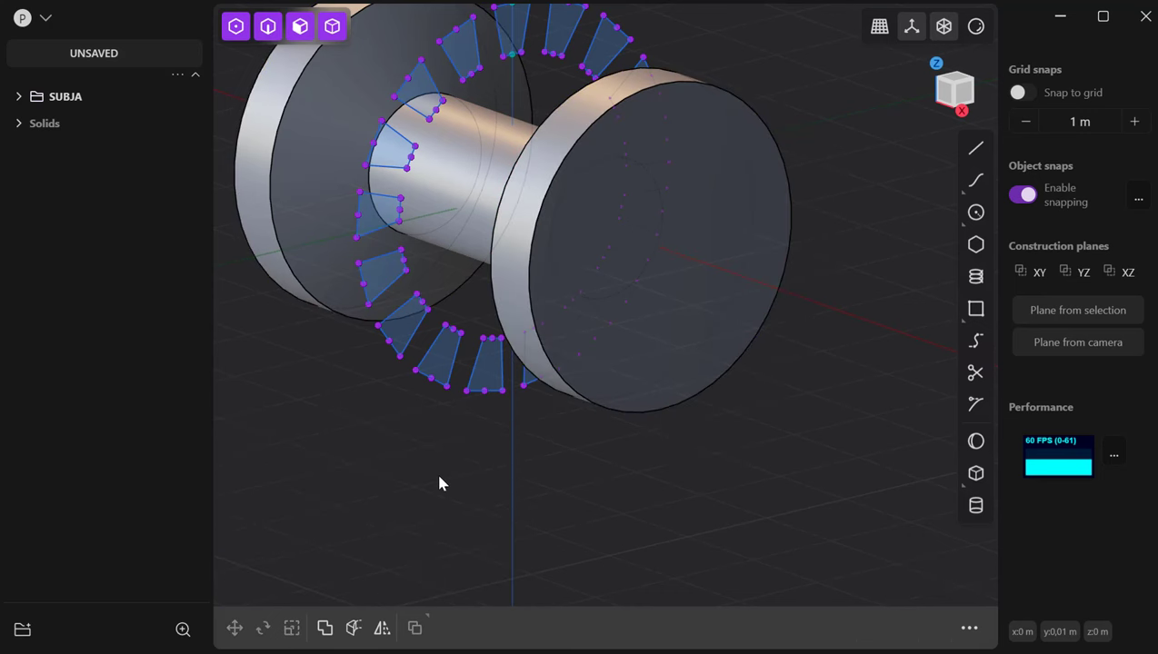
click(368, 220)
key(x)
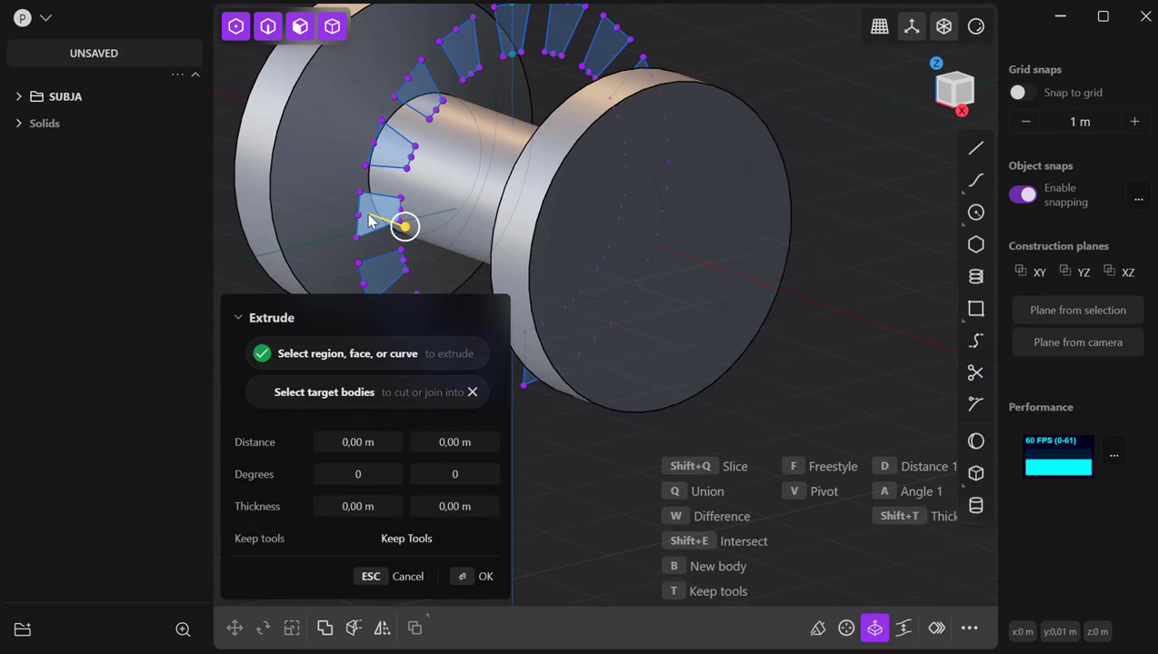
scroll(632, 445, down, 5)
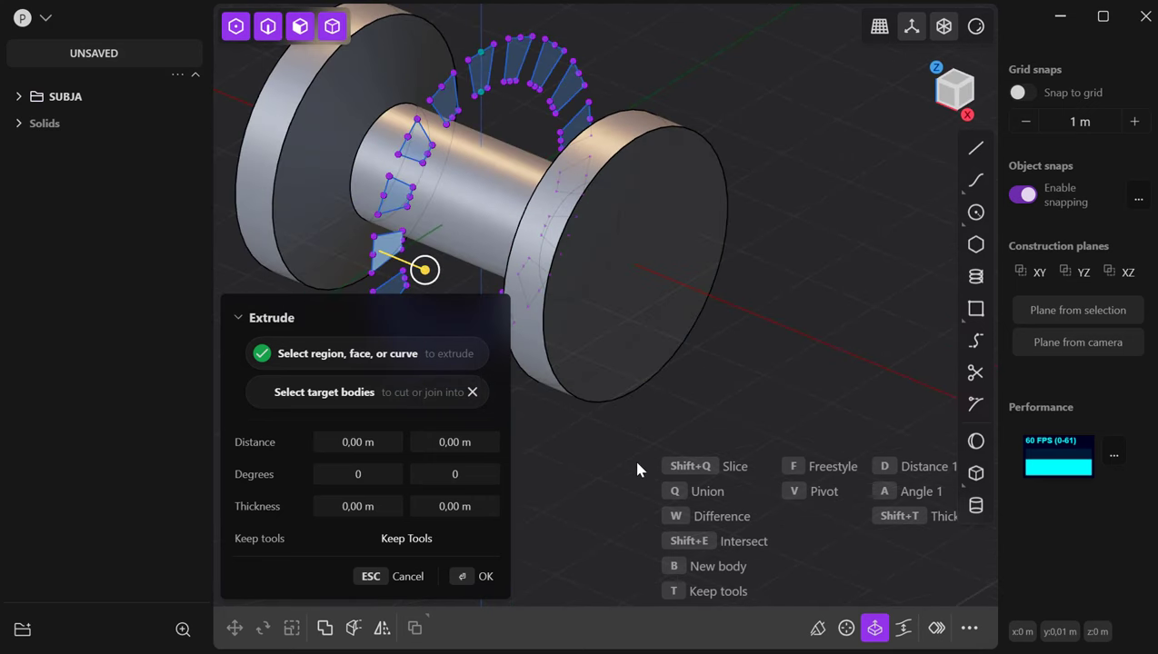
scroll(629, 455, up, 2)
scroll(608, 436, up, 1)
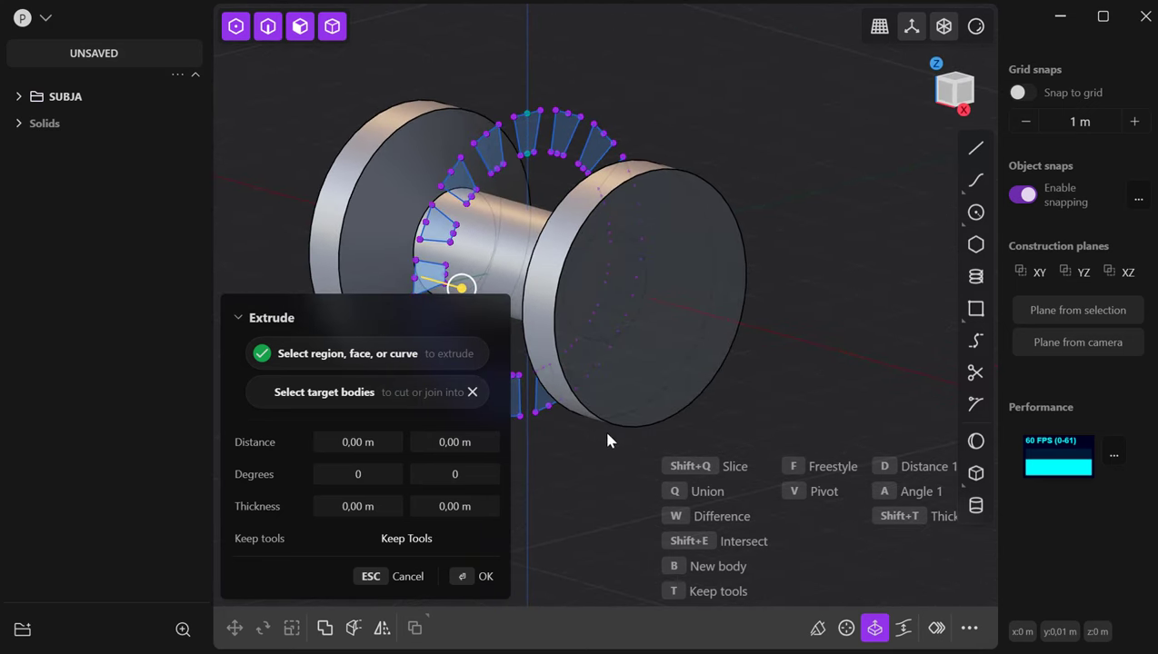
click(372, 587)
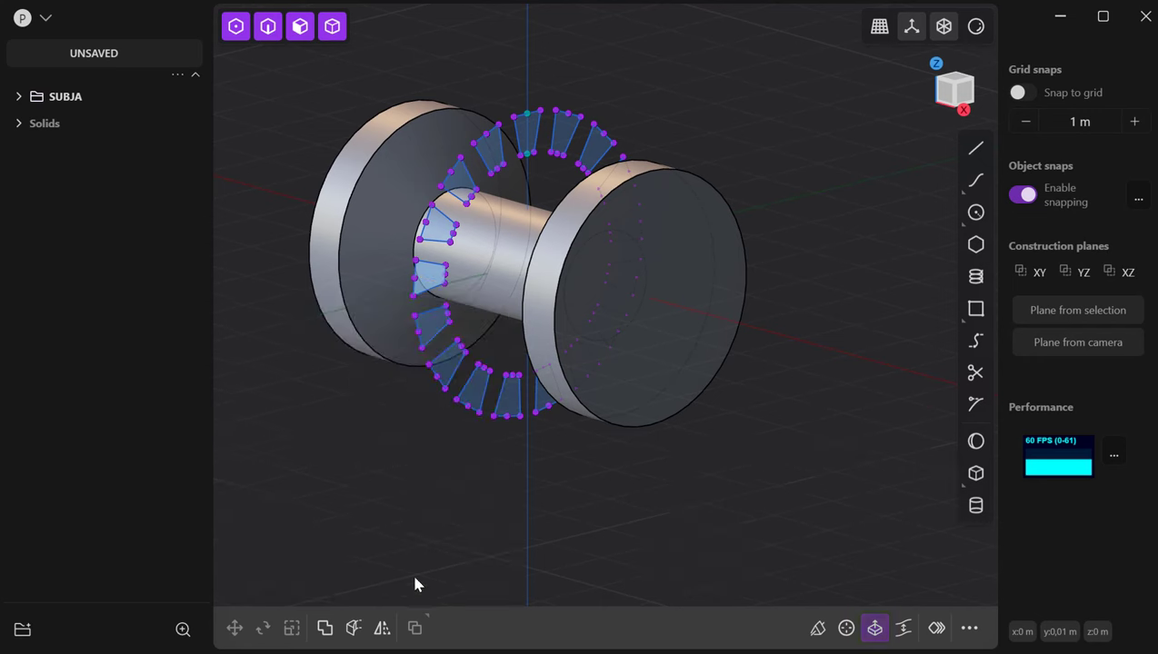
Step: Retry the Cut command with the spool solid as target body and check the contents of the Solids group
click(611, 376)
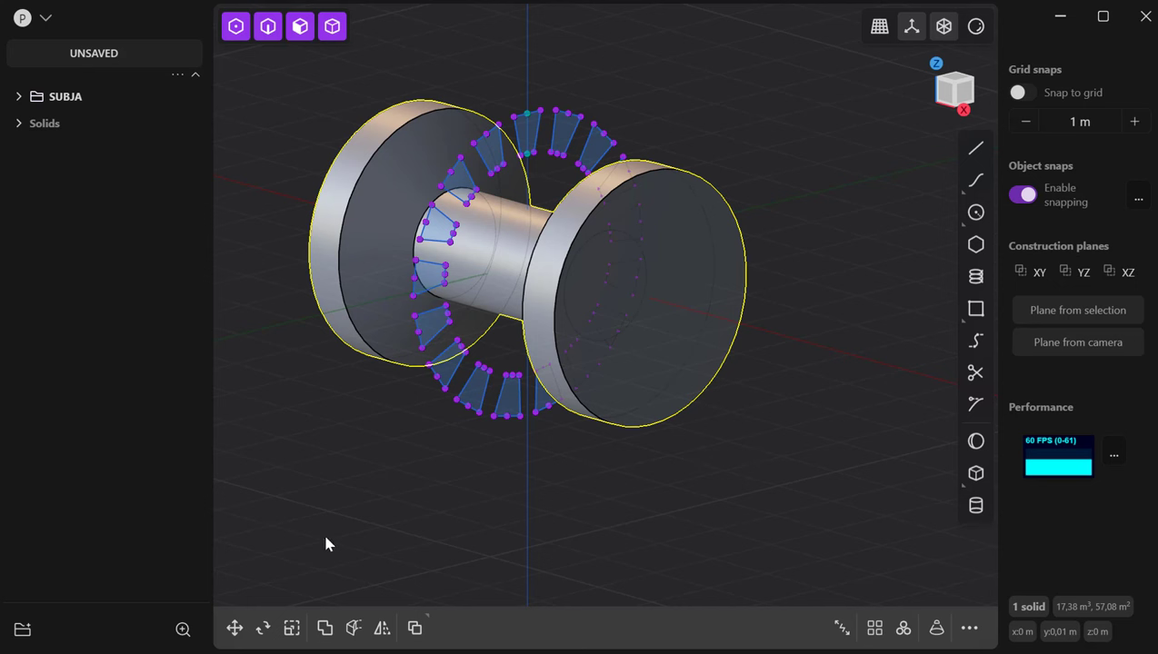
key(c)
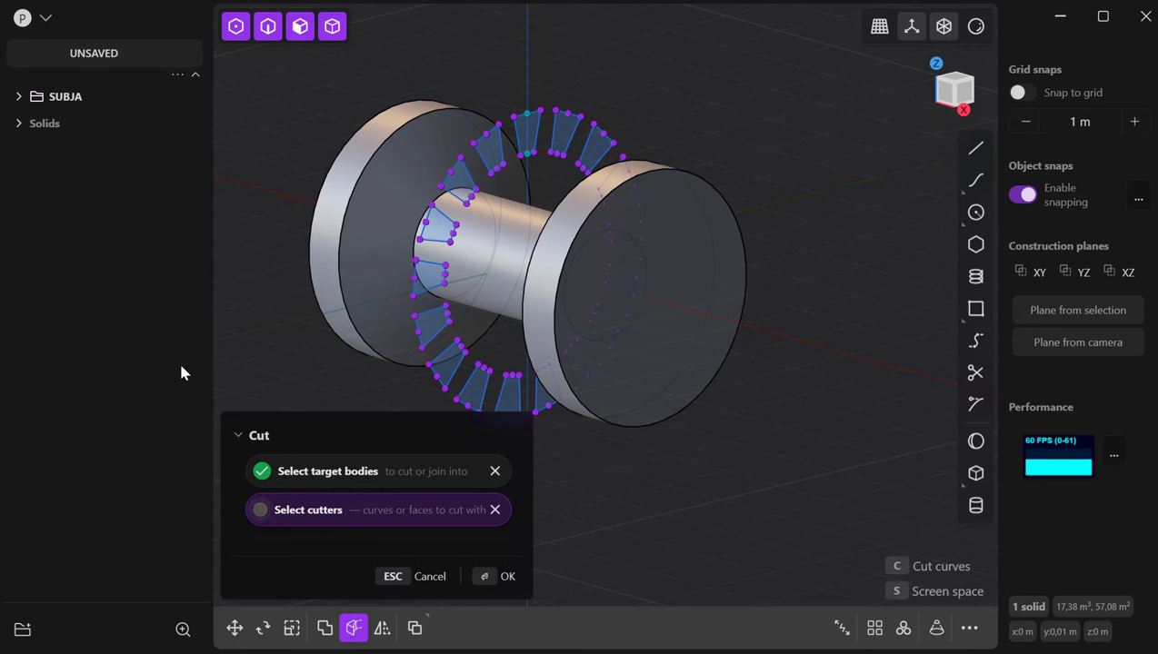
click(261, 511)
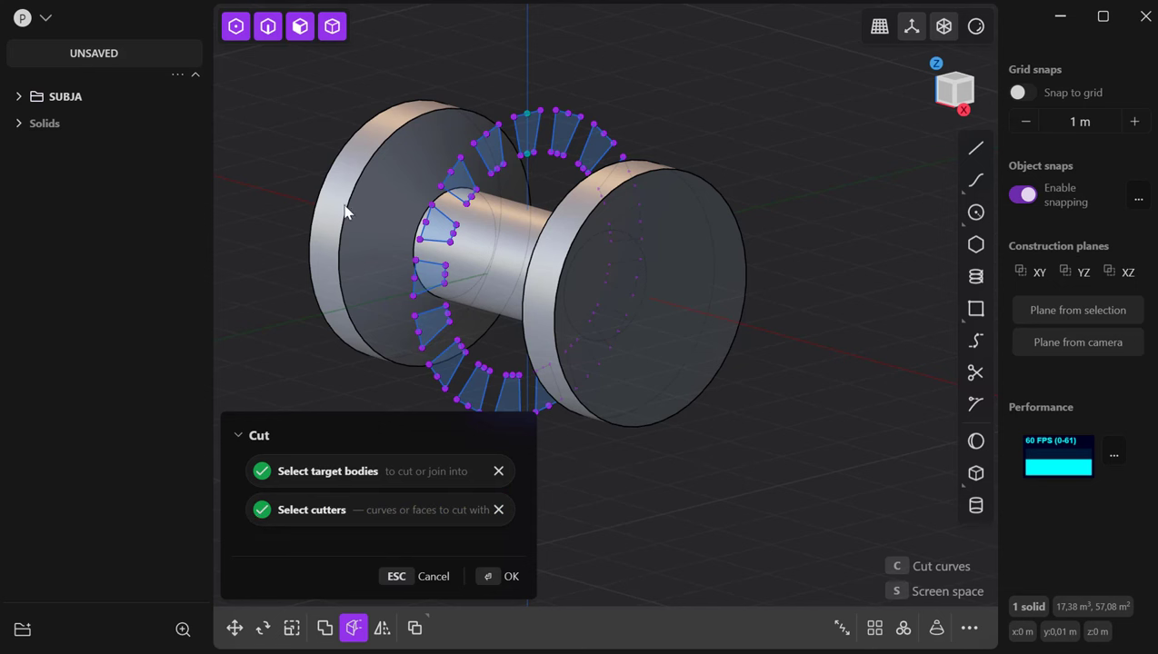
key(Return)
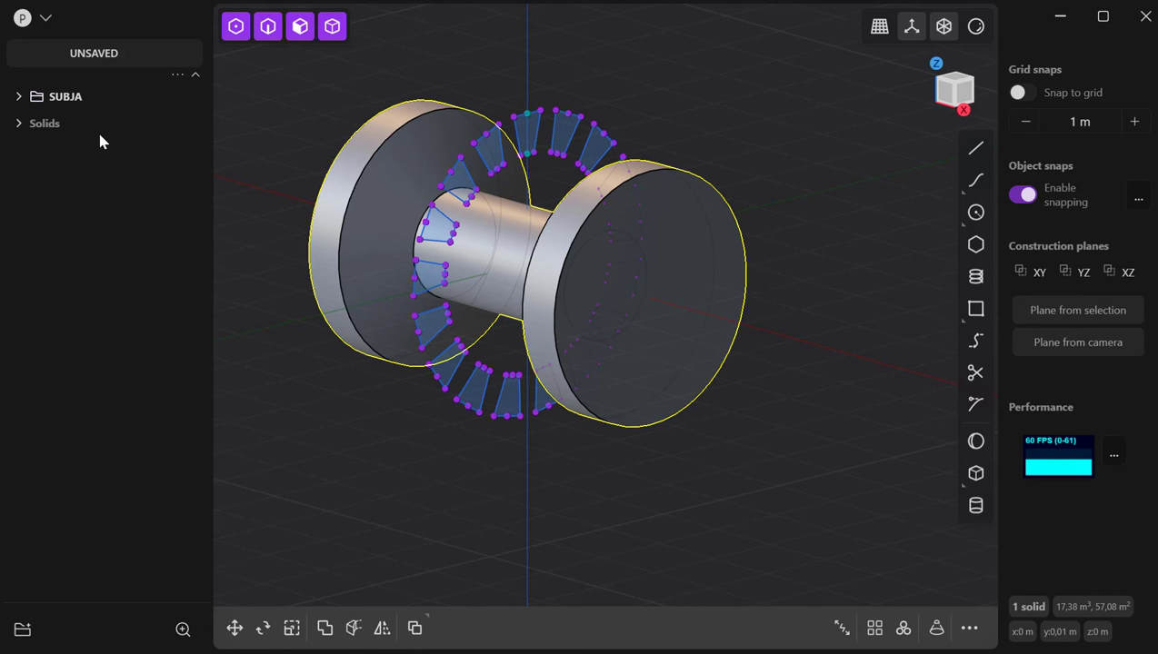
click(20, 125)
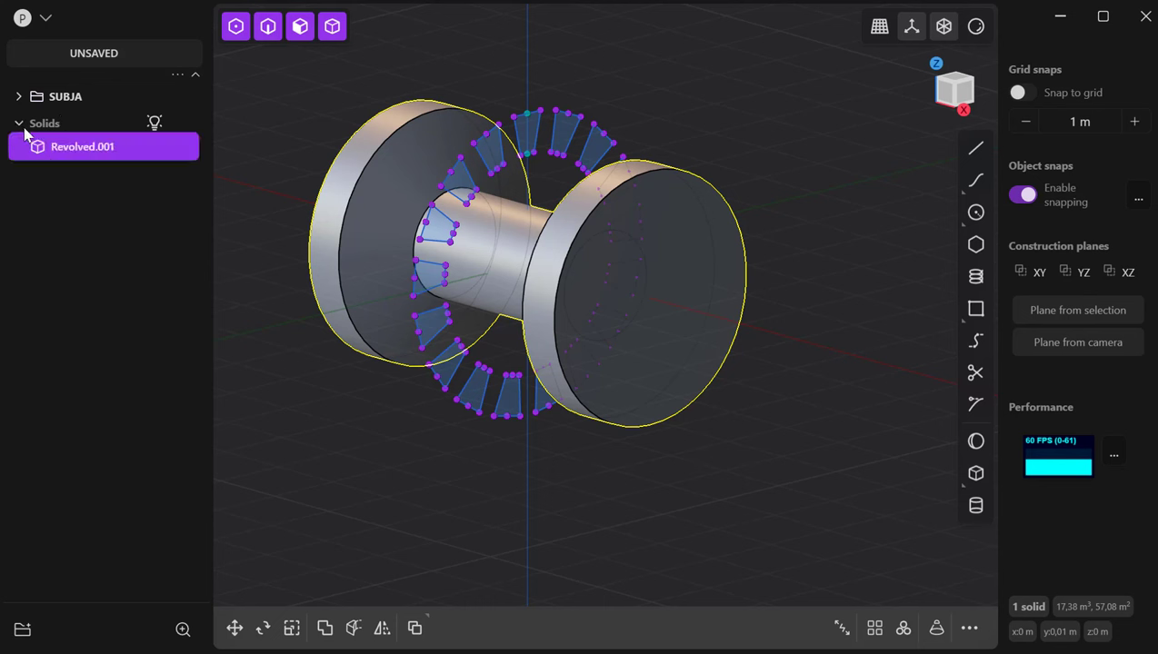
click(20, 125)
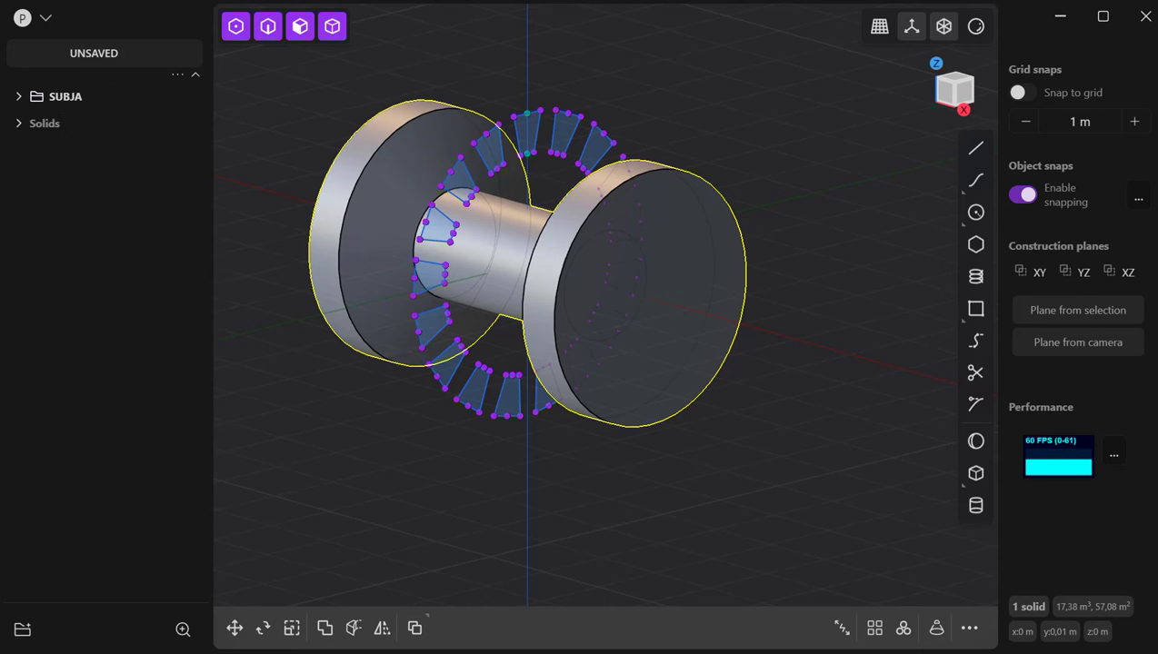
Step: Go back to the single tooth outline and remove the midpoint vertices on its short and long parallel edges
click(868, 80)
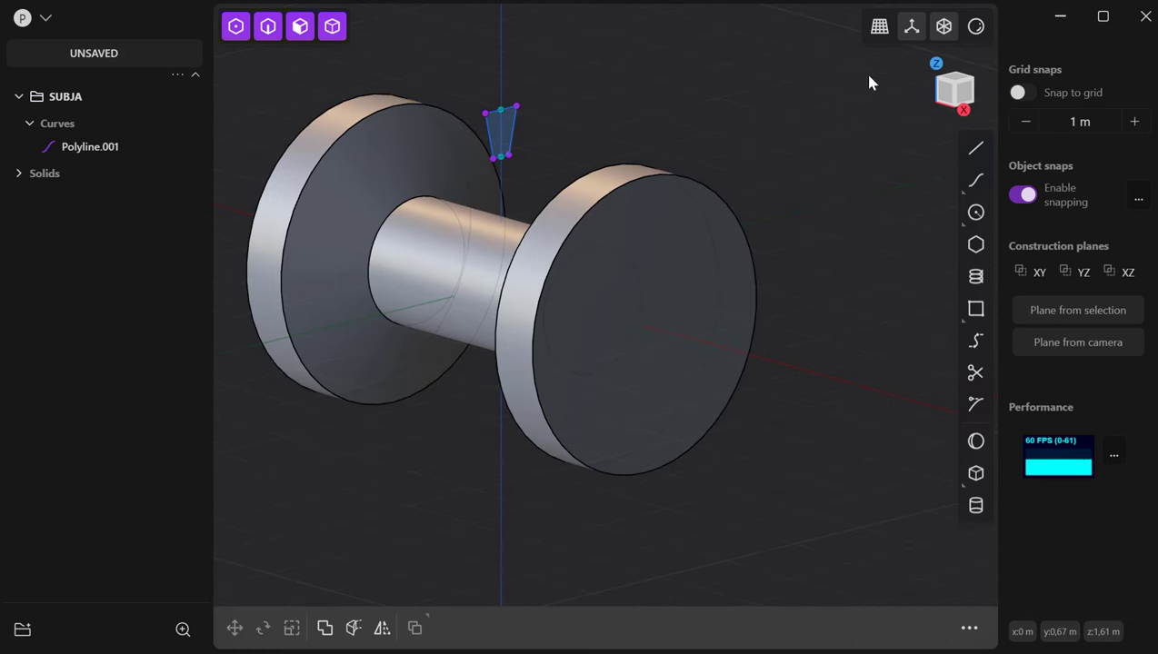
scroll(382, 91, up, 3)
scroll(383, 88, up, 2)
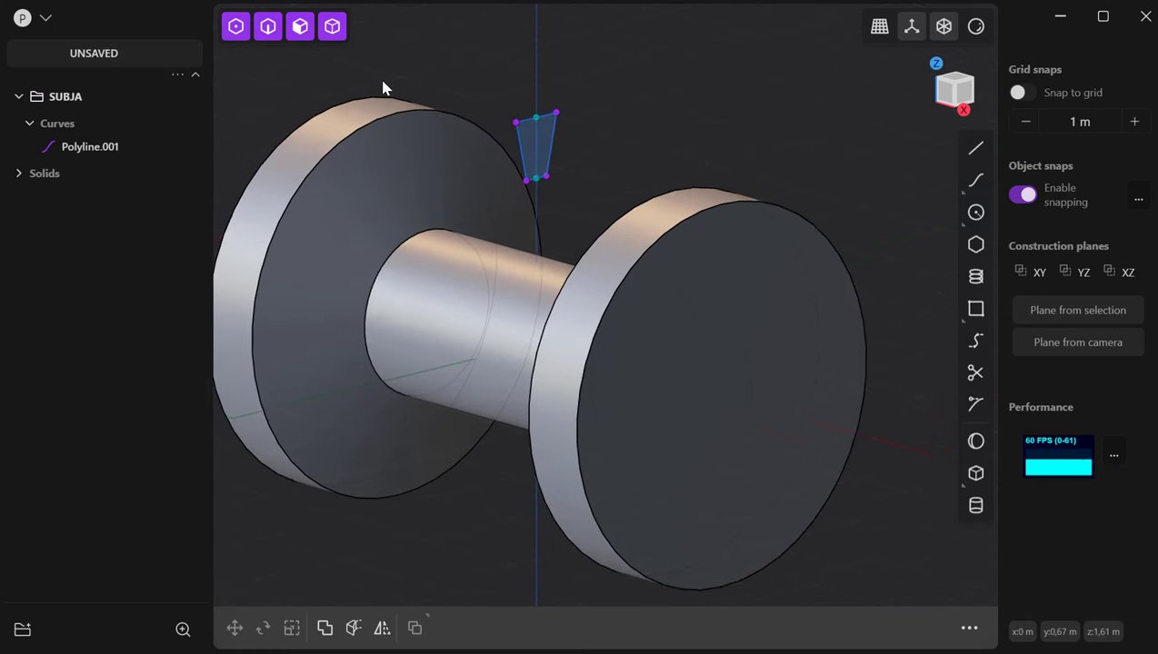
click(553, 189)
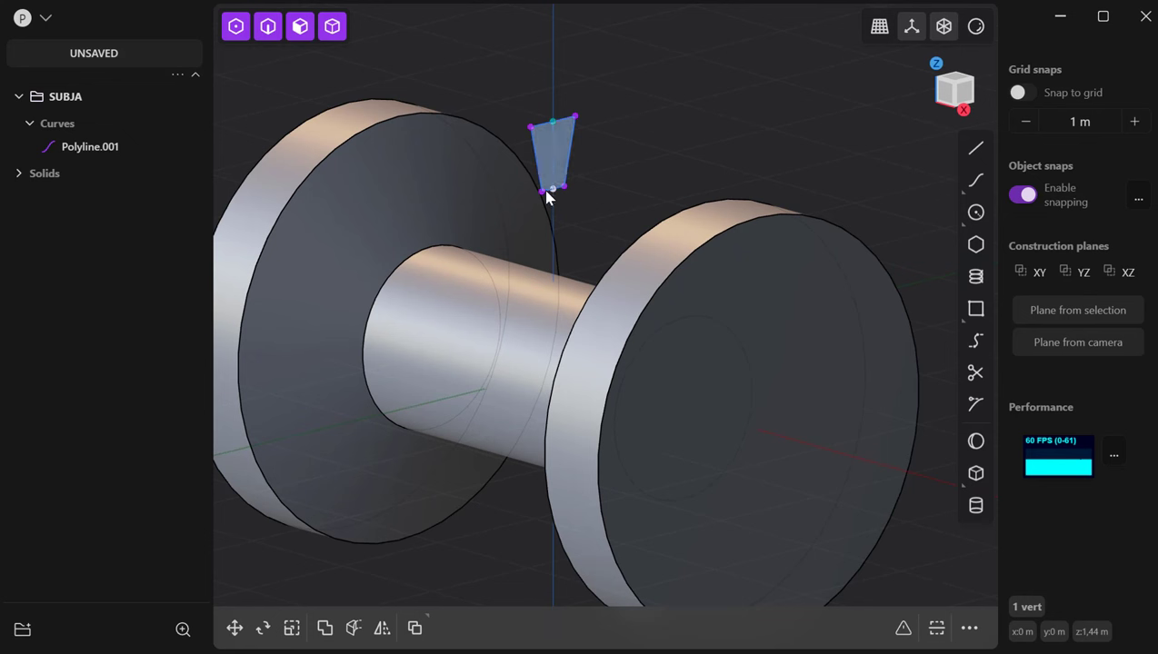
drag(552, 190, 556, 124)
click(564, 231)
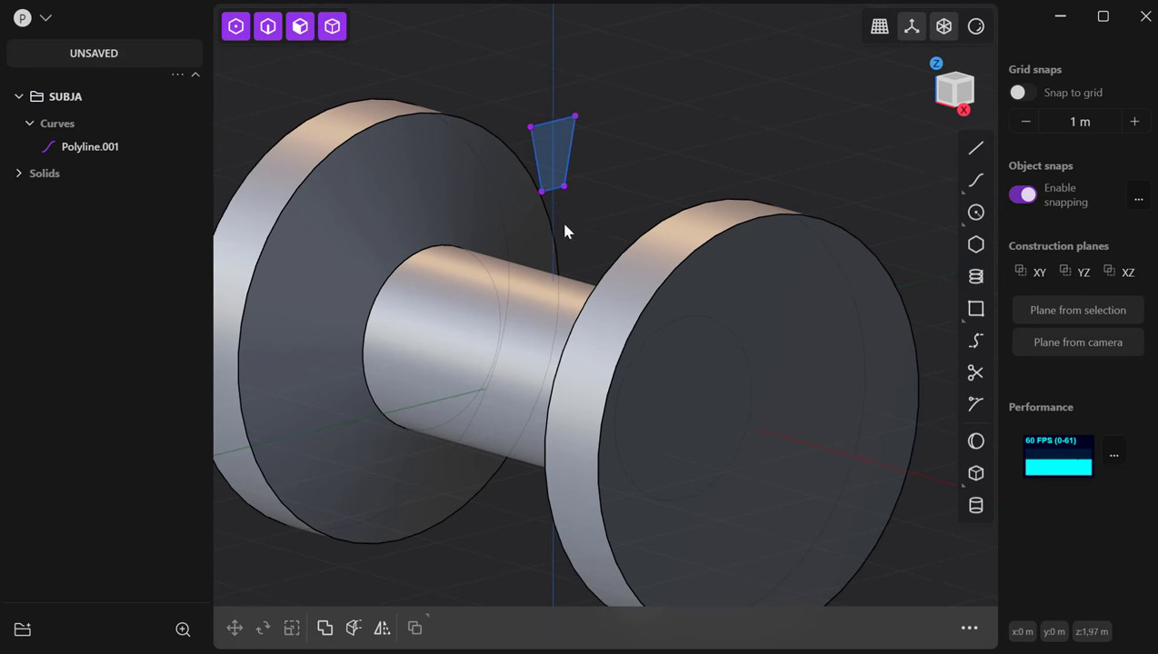
scroll(563, 230, down, 5)
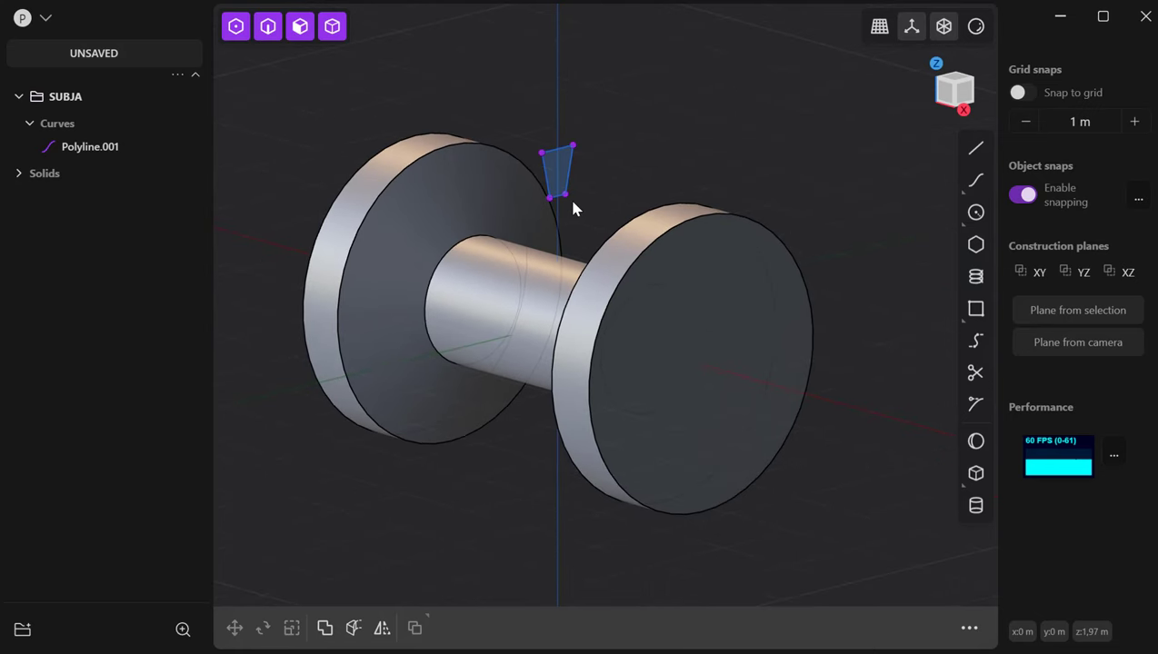
middle_drag(568, 197, 549, 200)
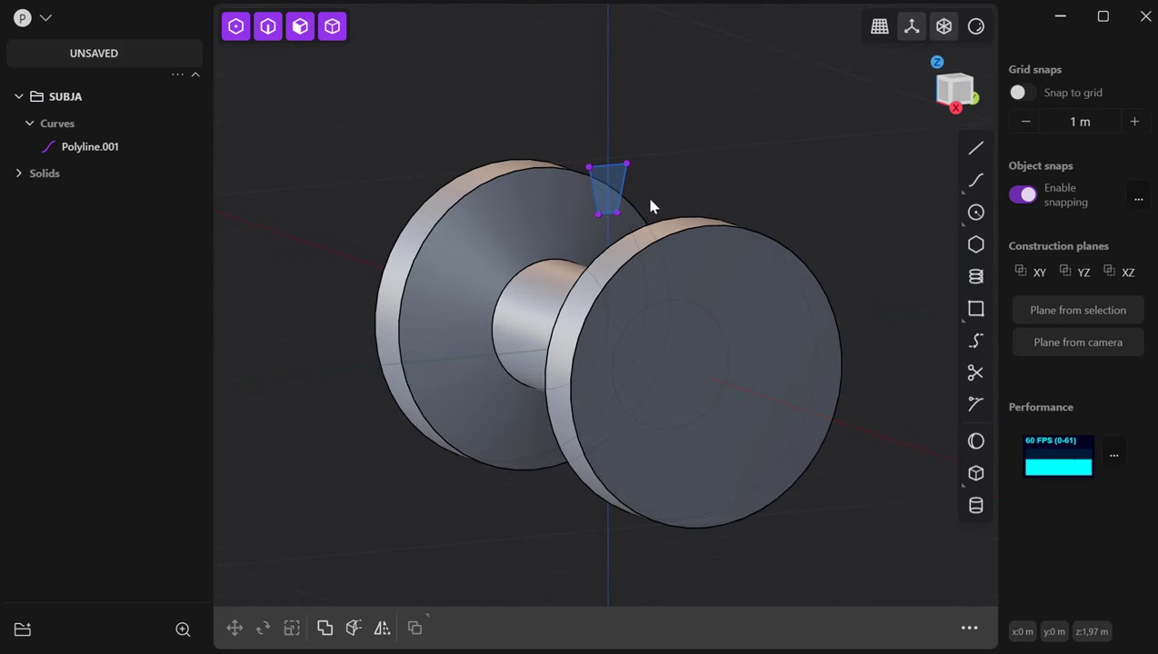
click(620, 187)
key(e)
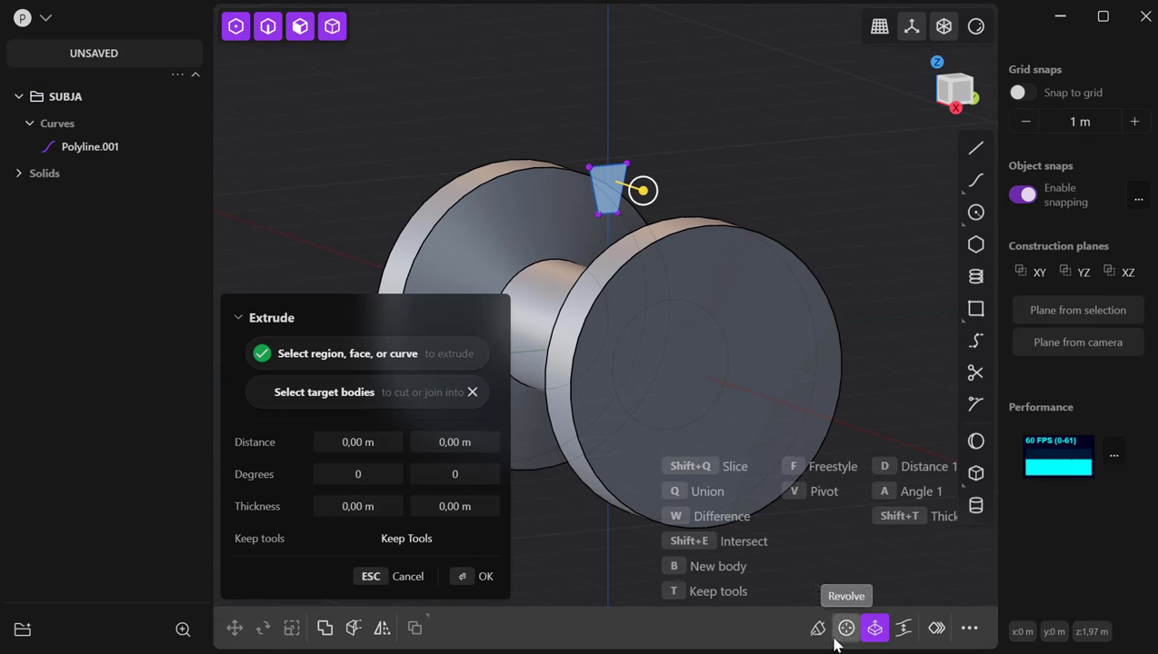
Step: With only edge selection active, create a radial array of 16 tooth outlines over 360 degrees around the flange's centre
click(268, 28)
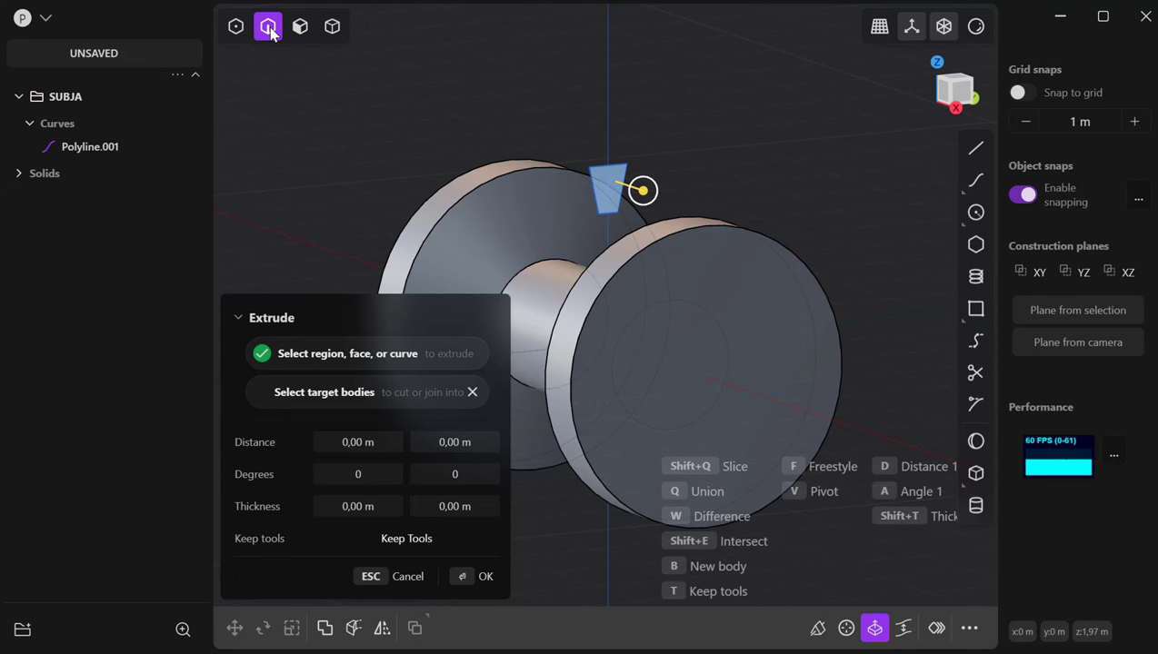
key(Escape)
middle_drag(830, 426, 752, 414)
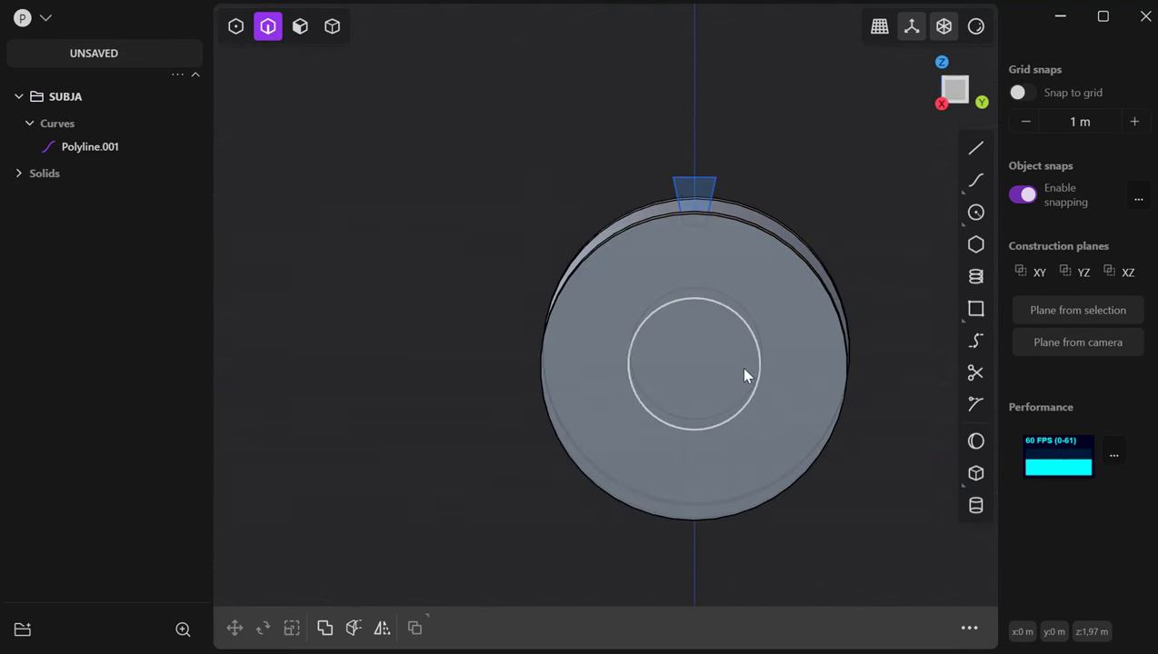
click(709, 184)
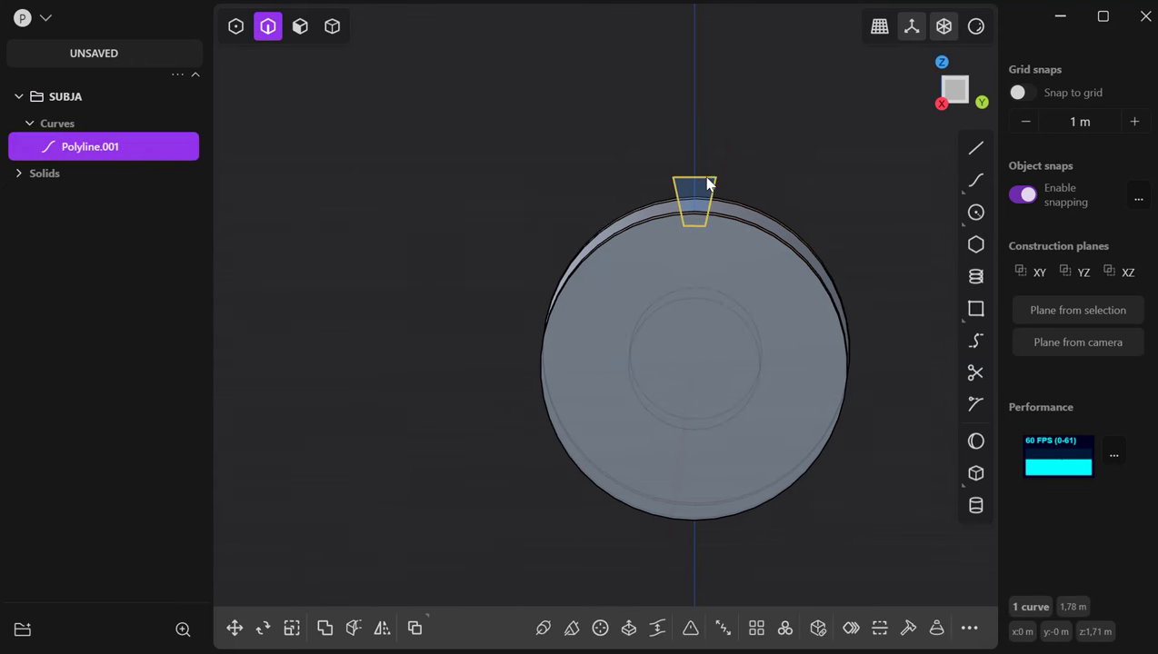
click(784, 627)
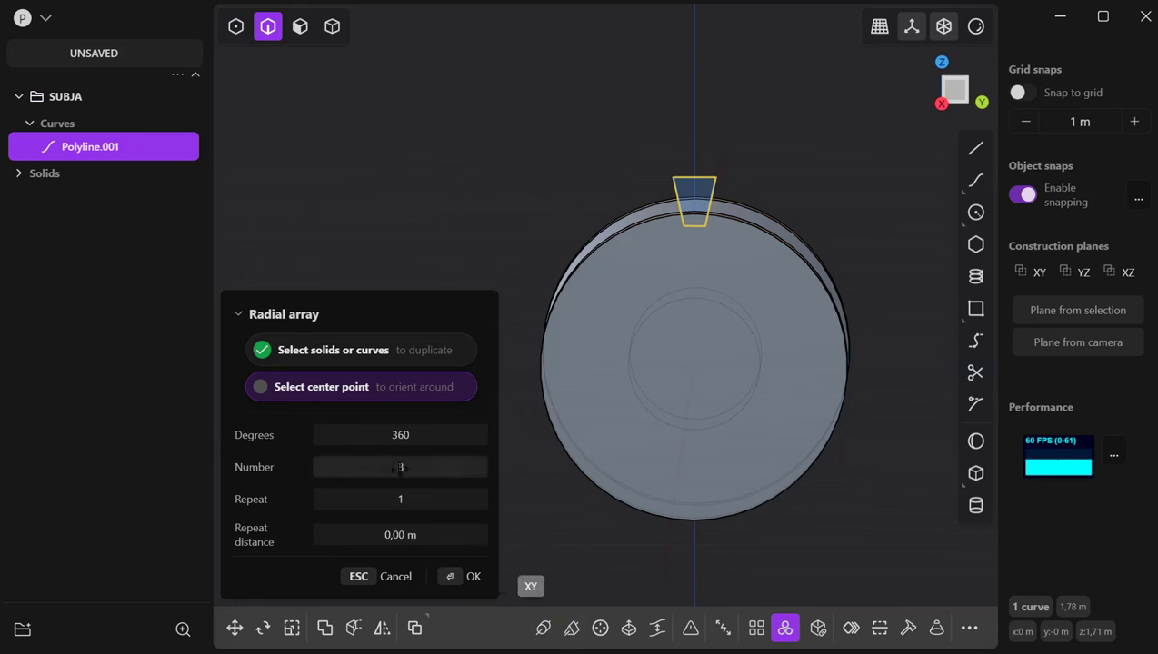
click(693, 365)
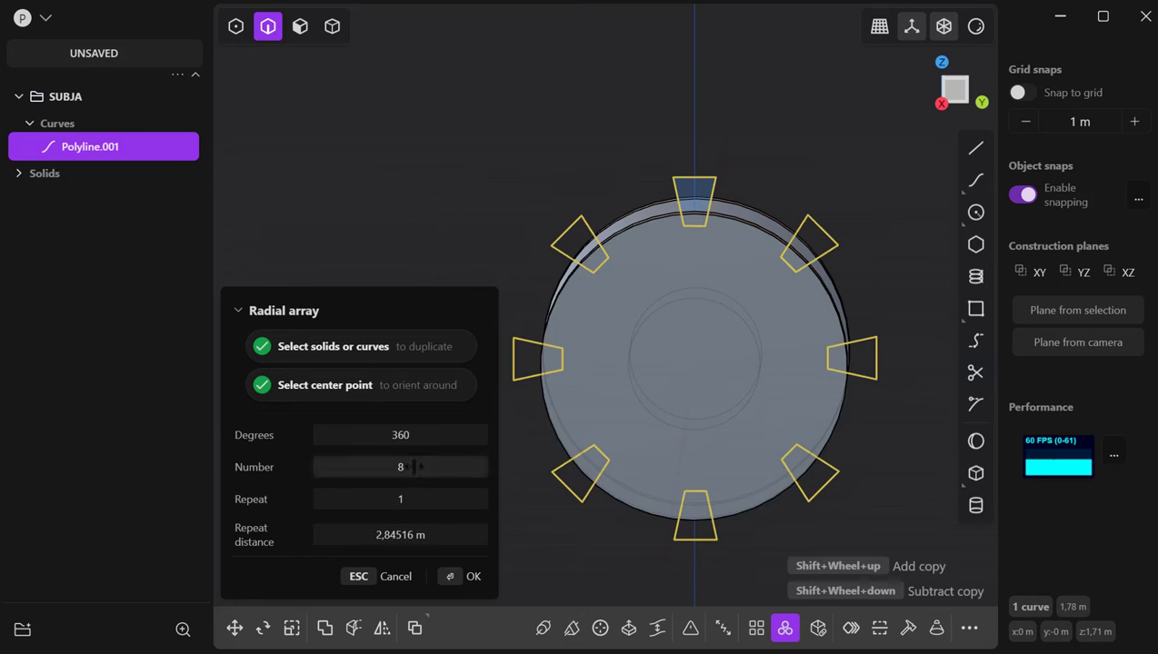
shift+scroll(400, 466, up, 2)
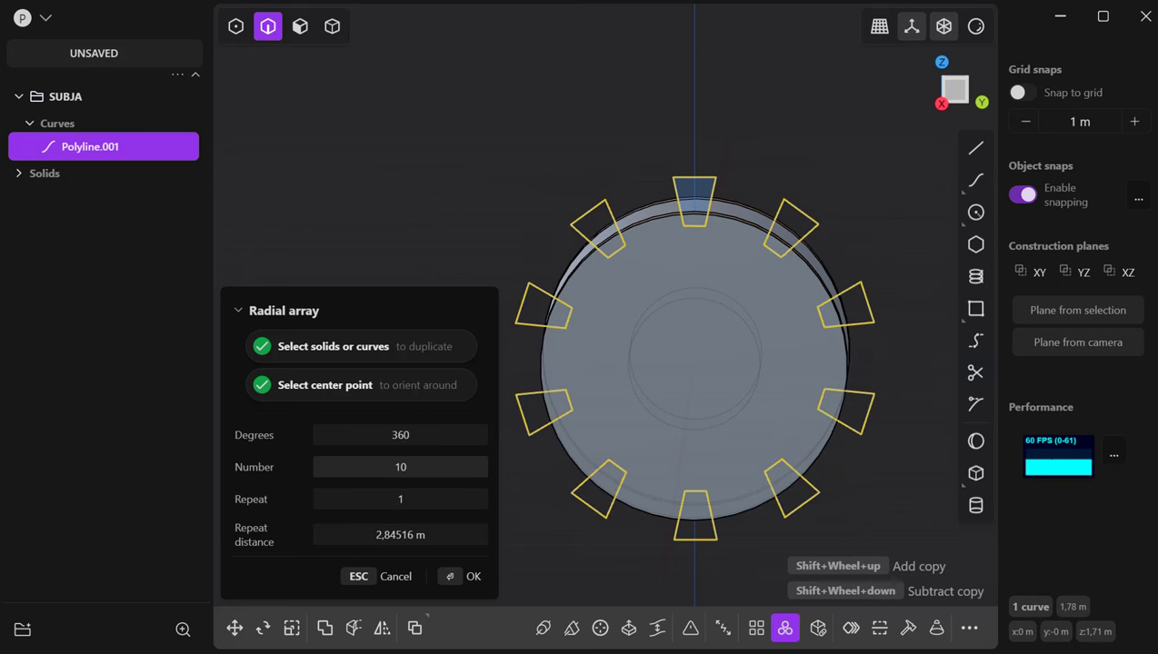
shift+scroll(400, 466, up, 6)
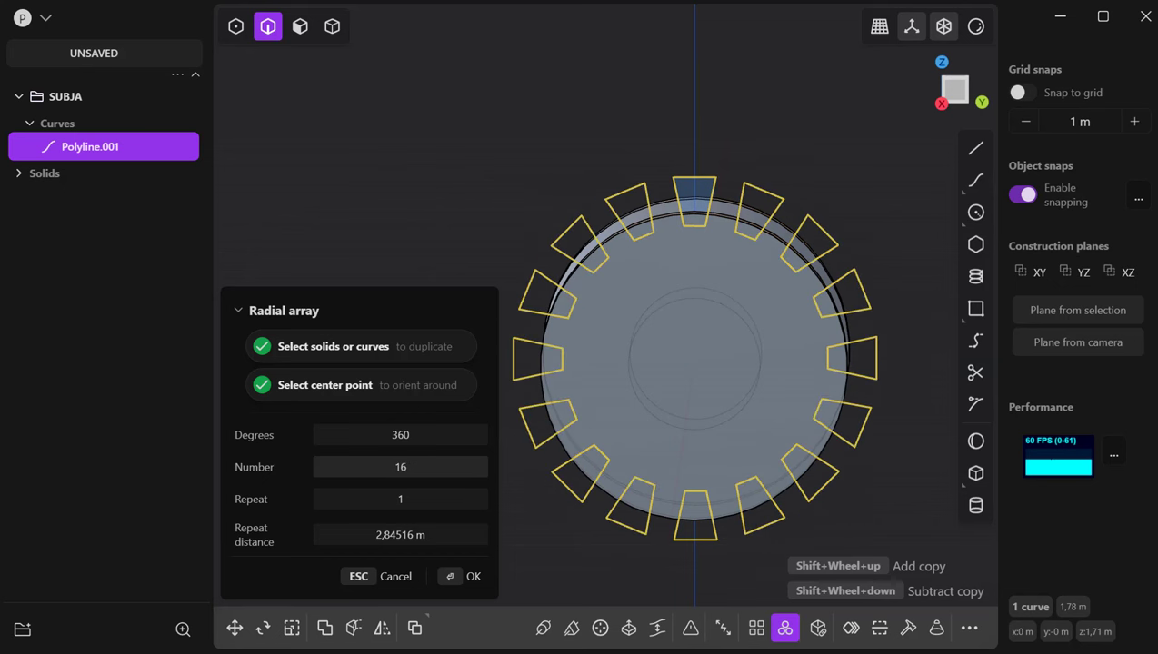
click(448, 583)
Step: Put the 16 arrayed tooth outline curves into a new group and collapse it
middle_drag(446, 570, 479, 534)
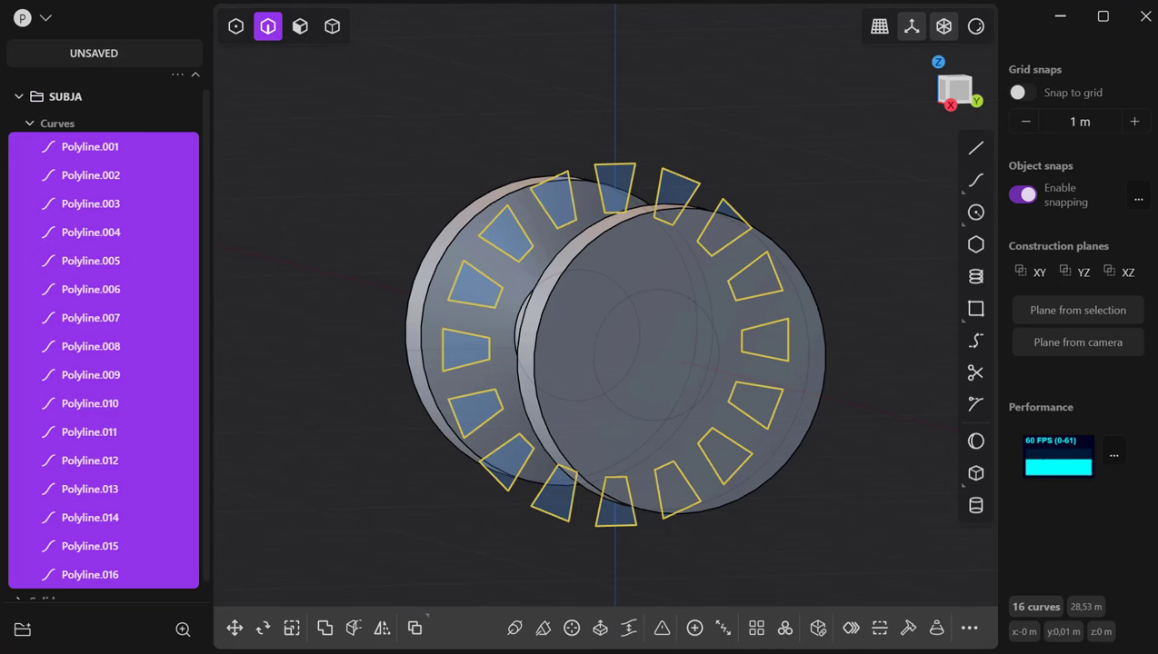
click(22, 628)
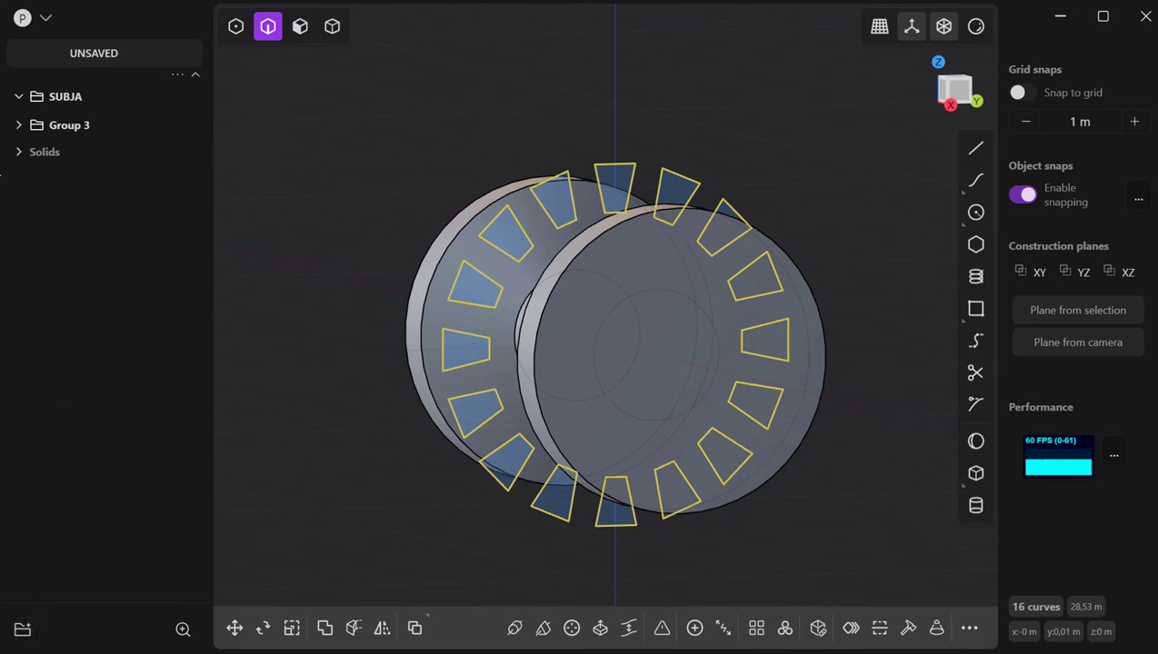
click(18, 125)
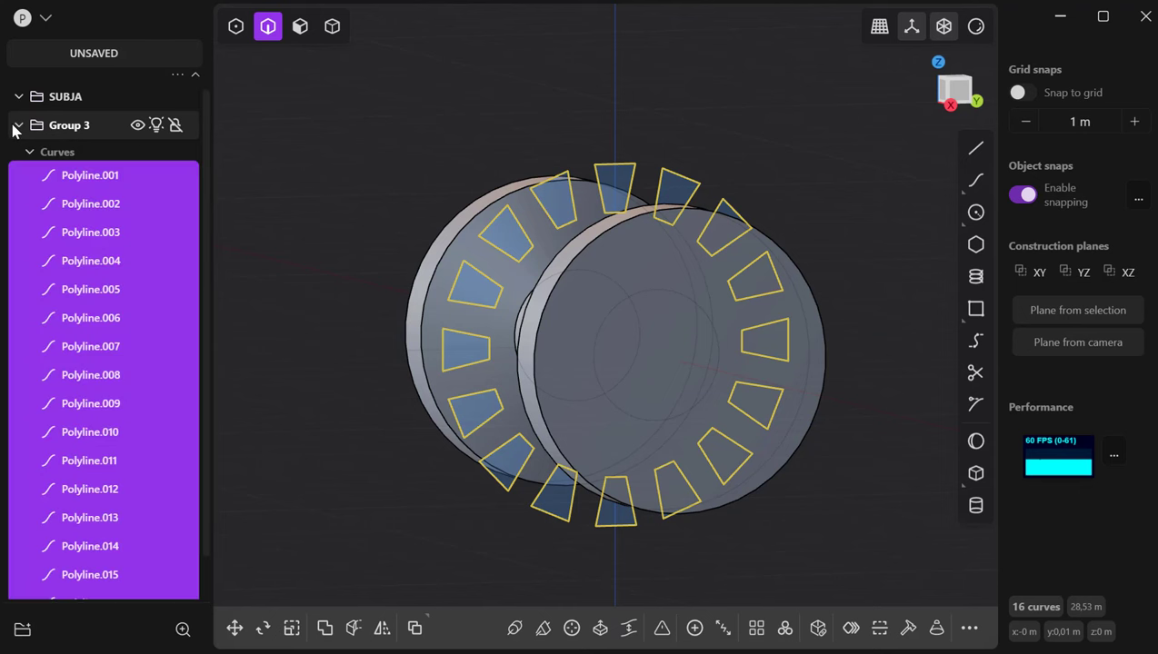
click(18, 126)
click(56, 129)
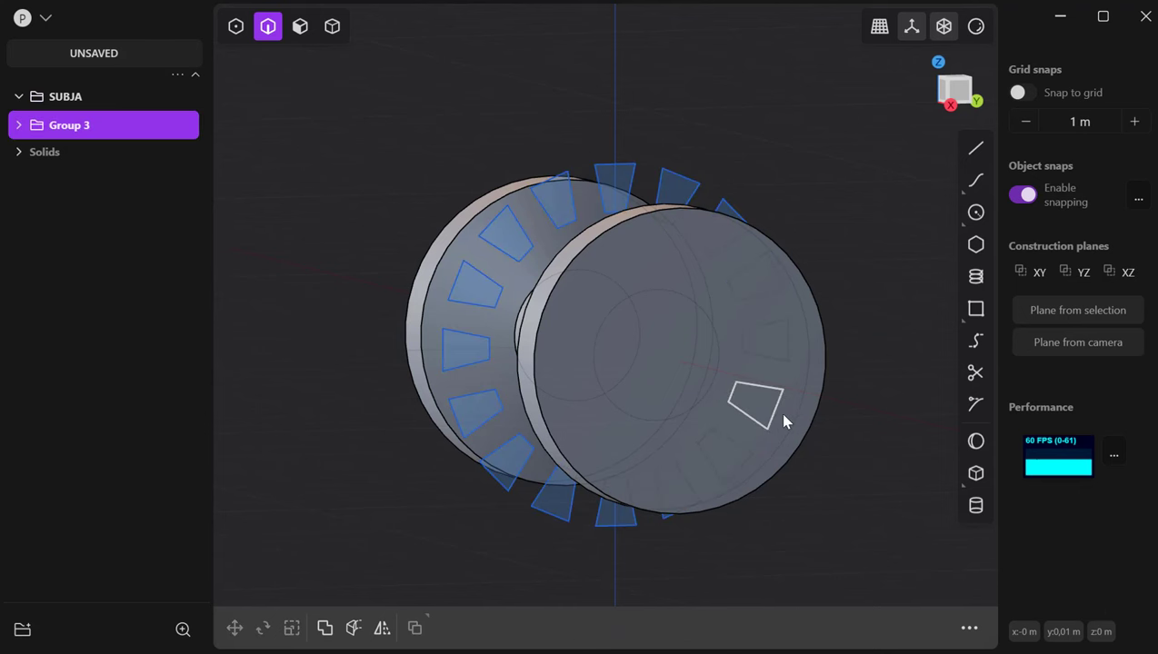
click(800, 435)
key(f)
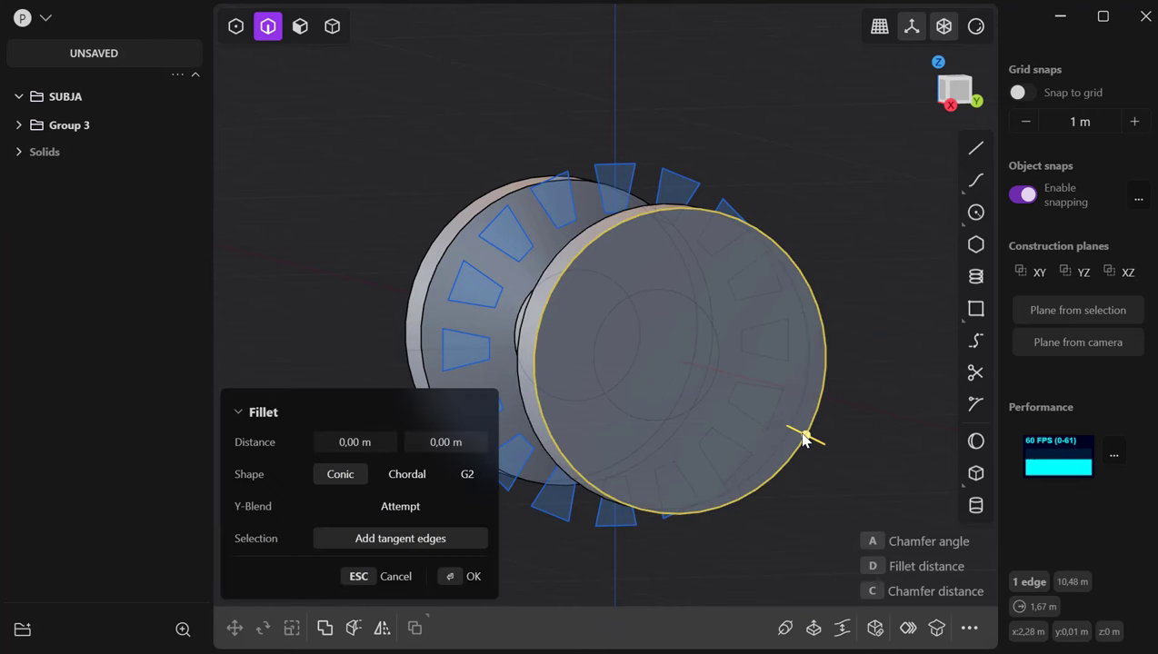
click(54, 102)
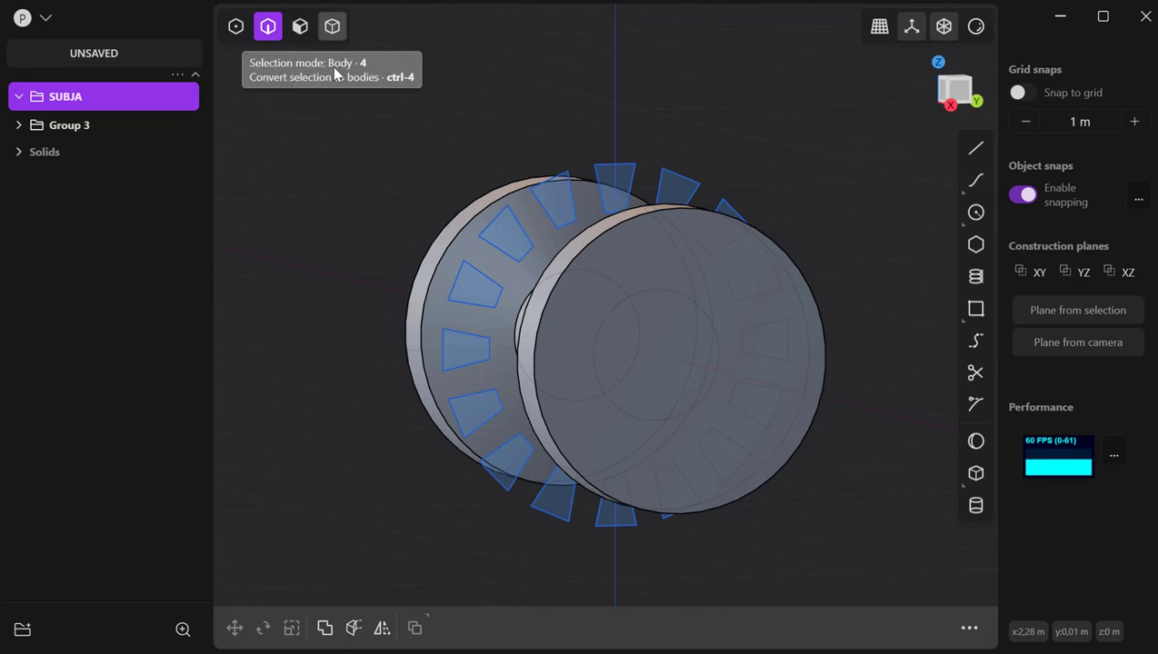
click(331, 28)
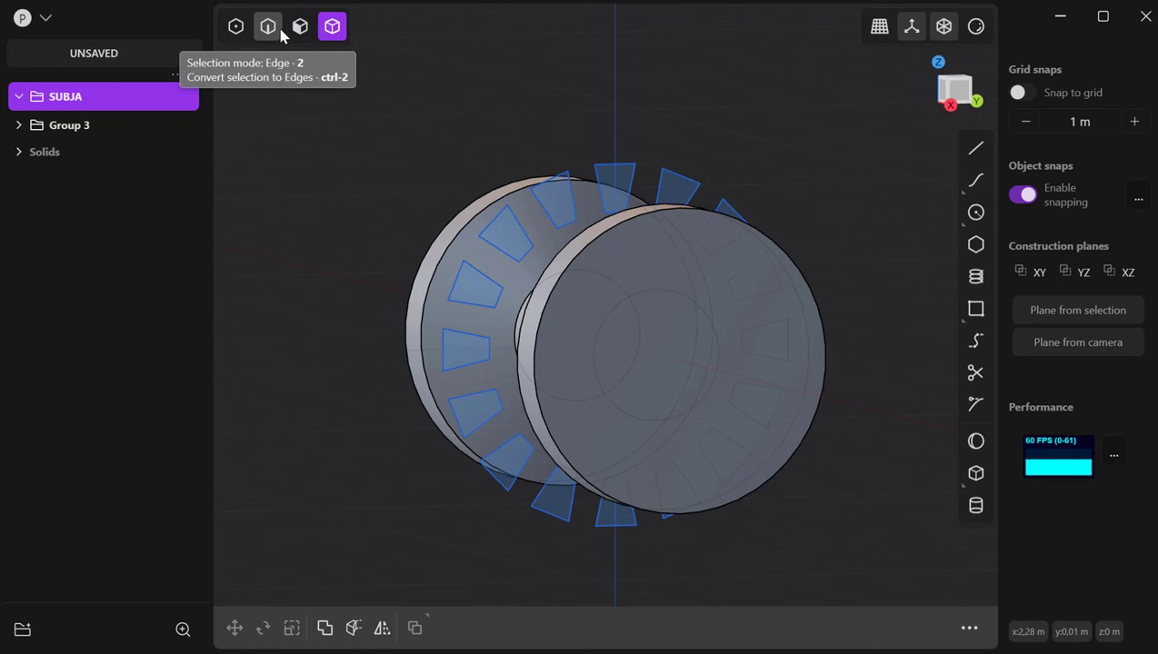
click(698, 451)
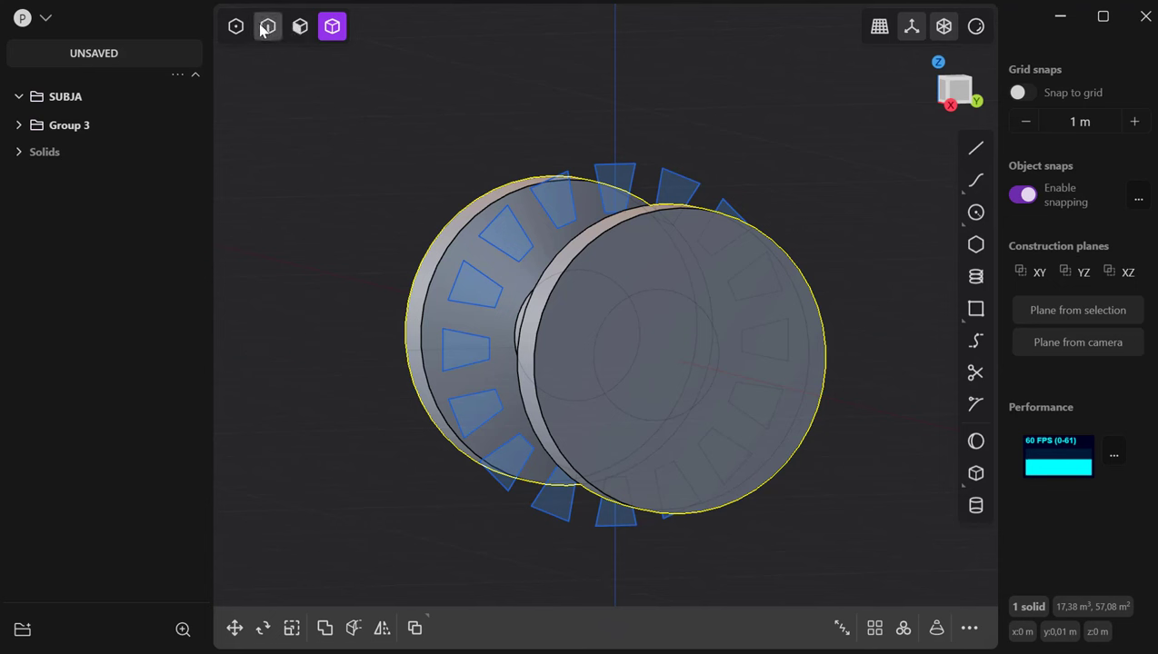
click(301, 28)
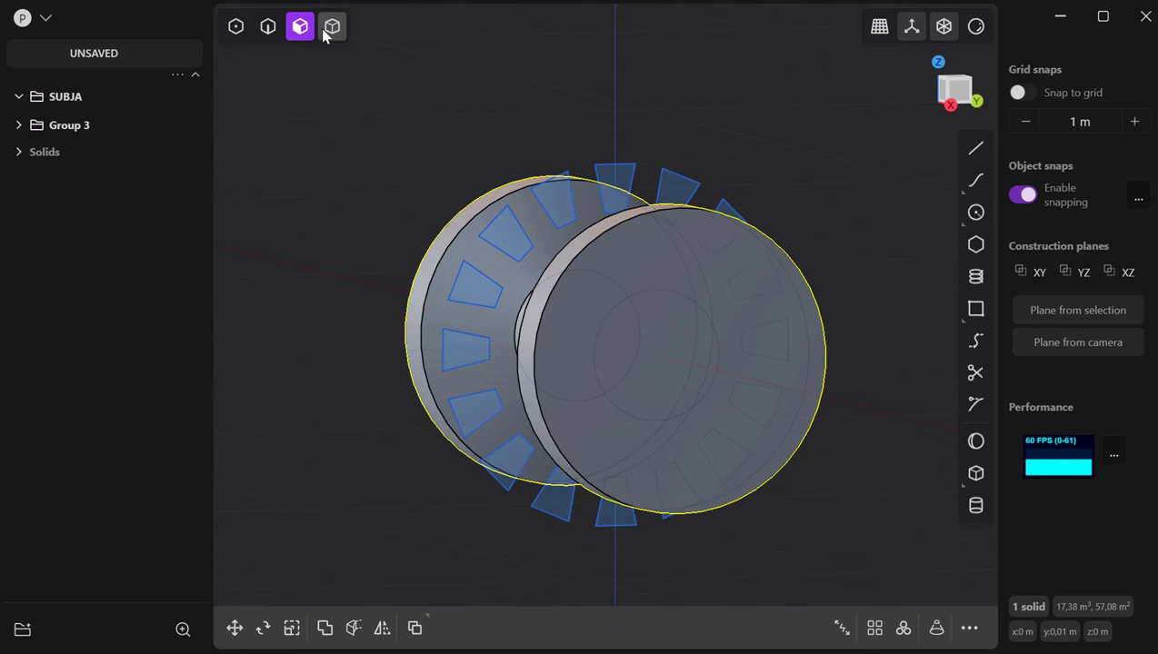
click(327, 32)
shift+click(301, 29)
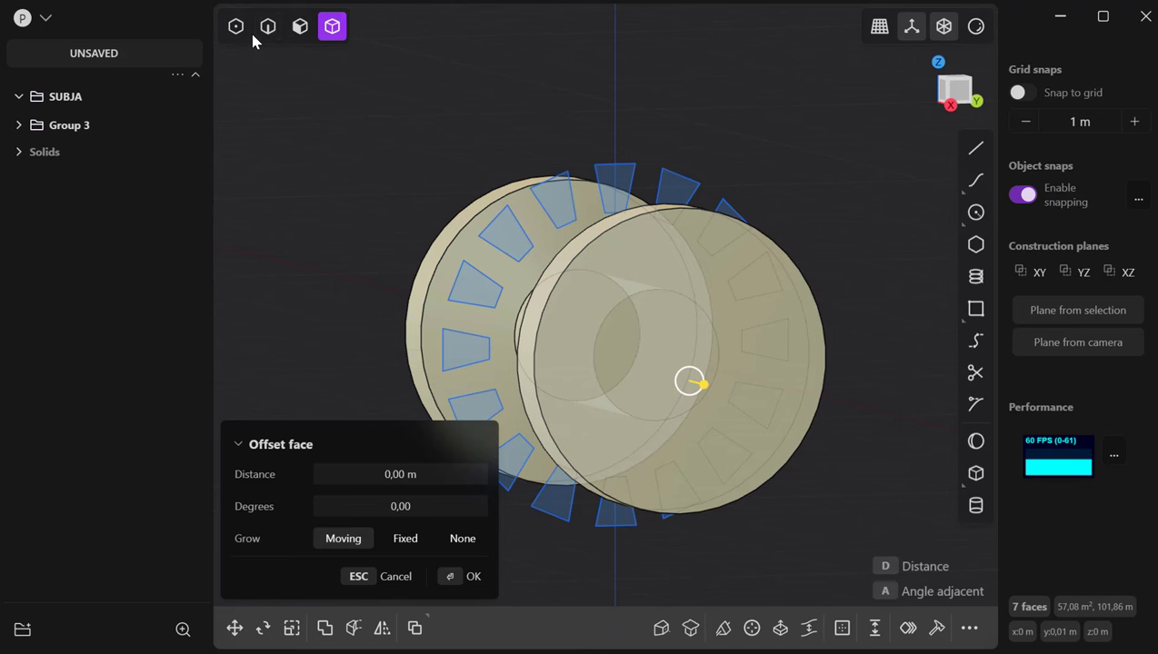
key(Escape)
Step: Enable the edge, face and body selection modes together, leaving vertex selection off
click(300, 28)
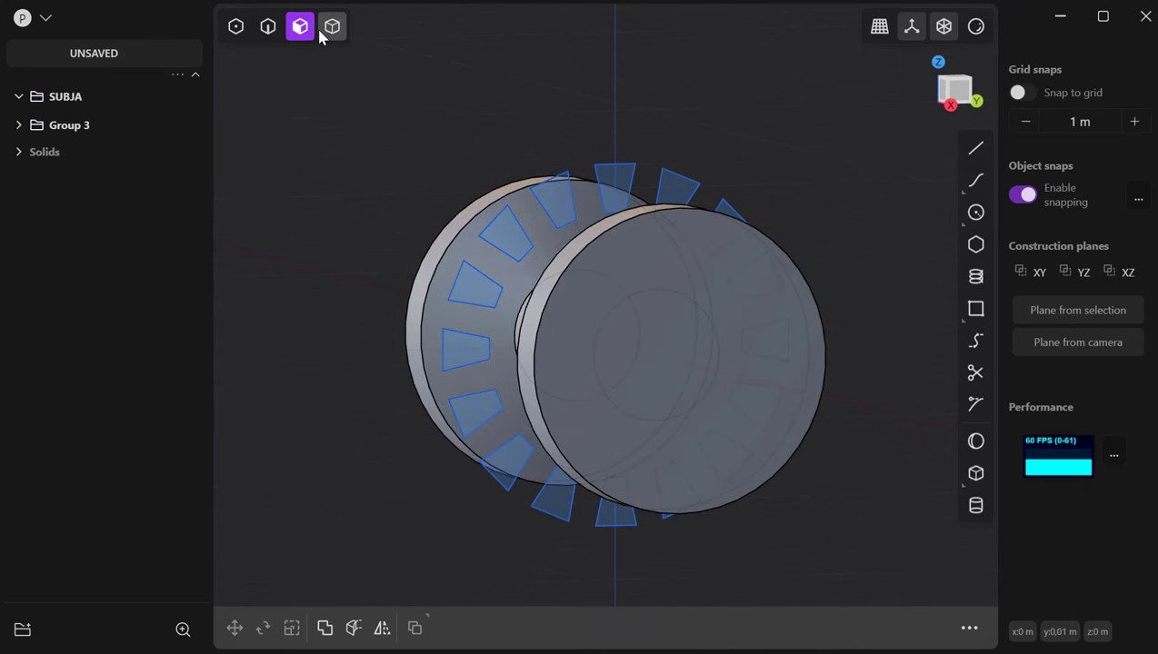
click(335, 33)
click(289, 38)
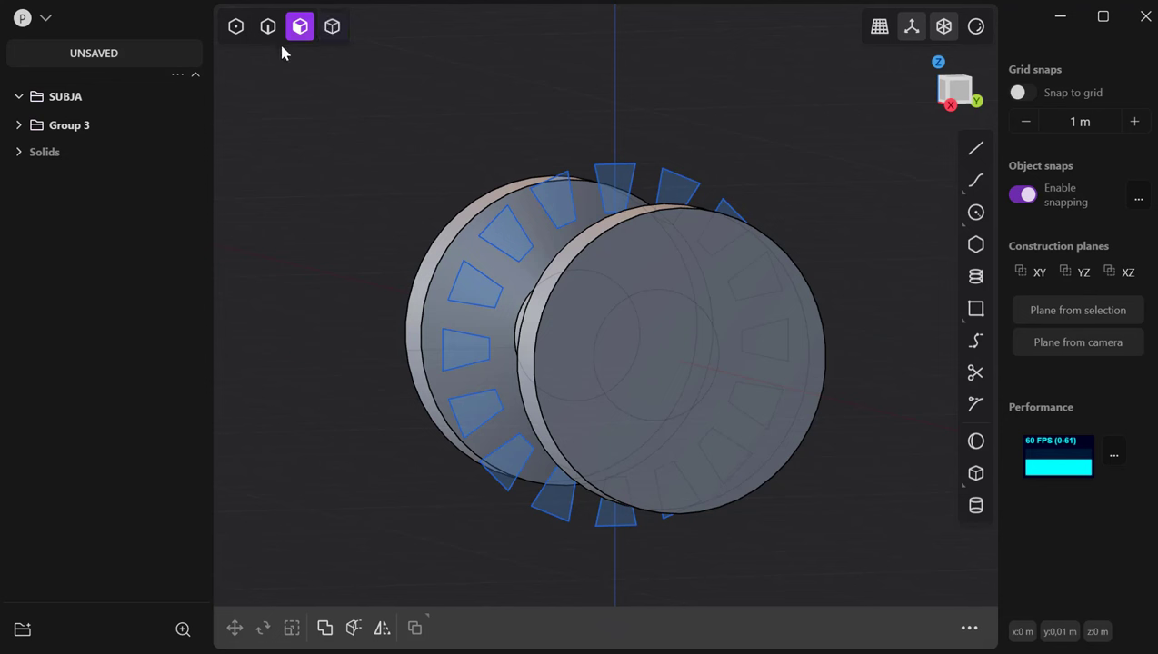
click(269, 30)
click(329, 29)
click(300, 27)
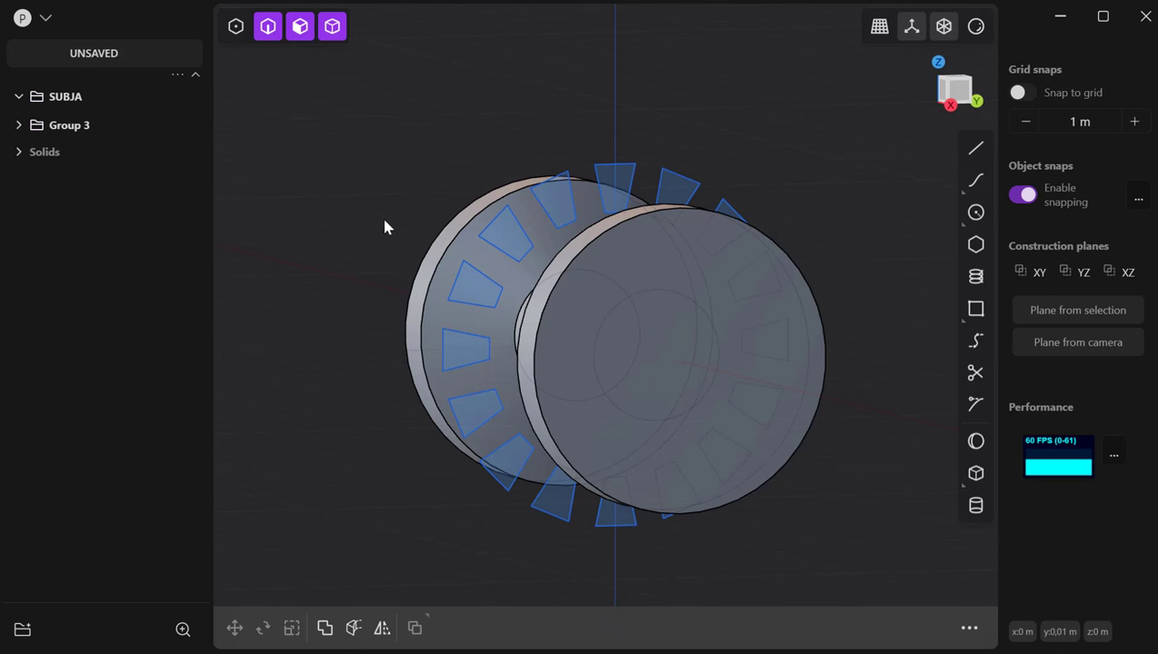
Step: Cut the spool body with all 16 tooth outline curves in Group 3 as cutters
click(697, 462)
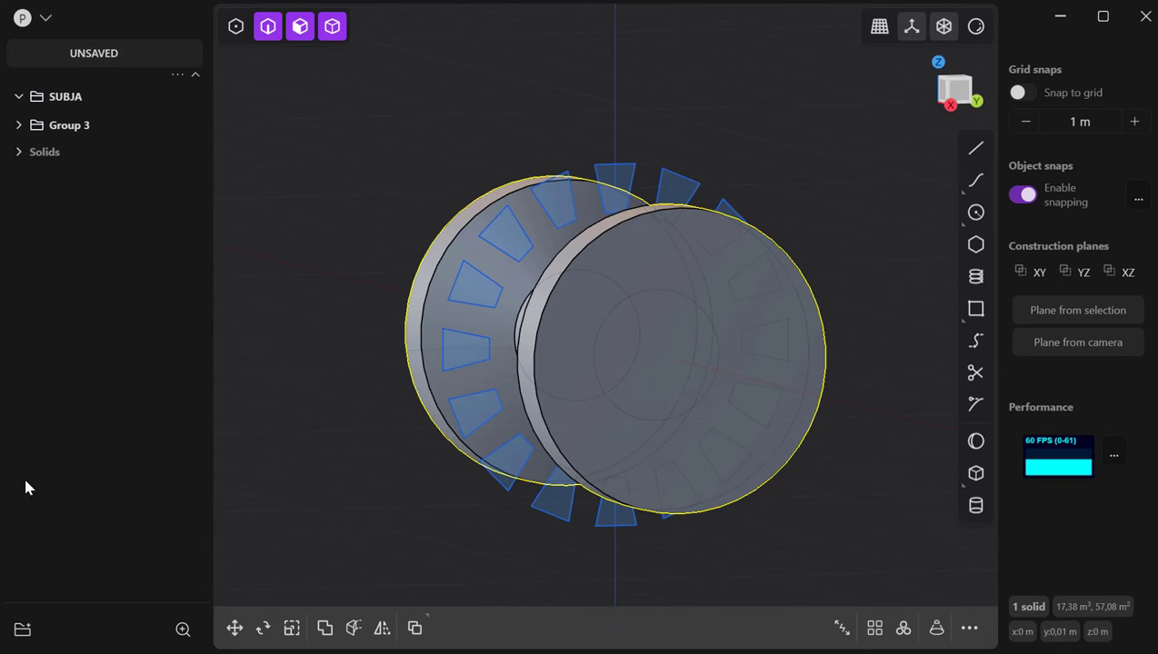
key(c)
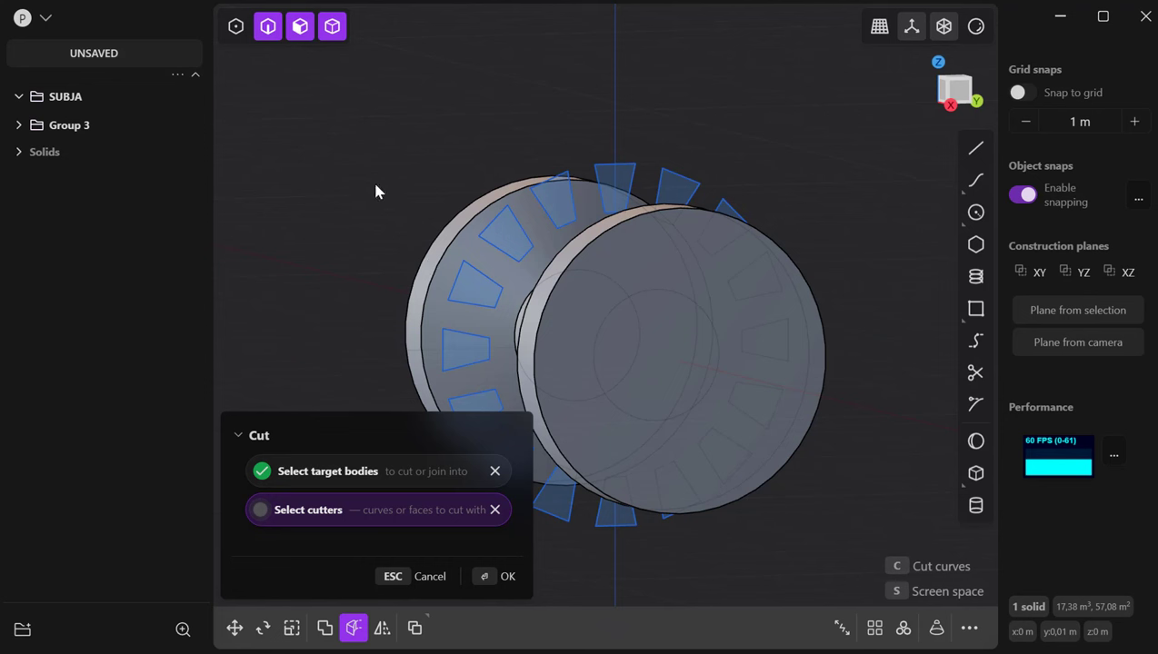
click(19, 125)
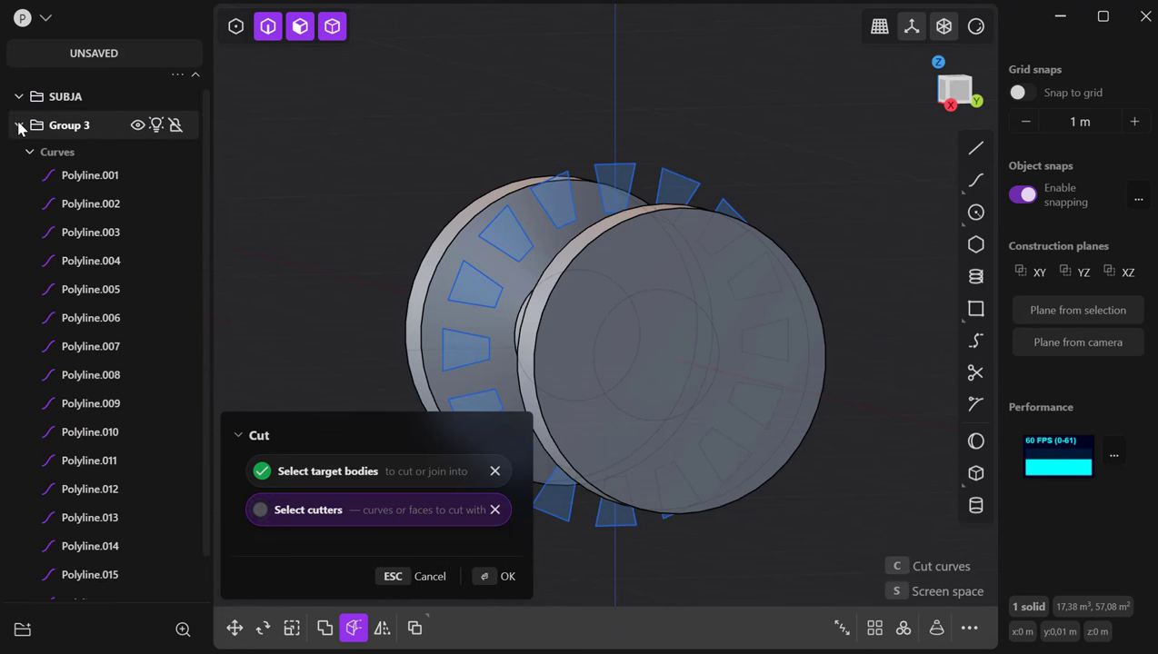
click(118, 132)
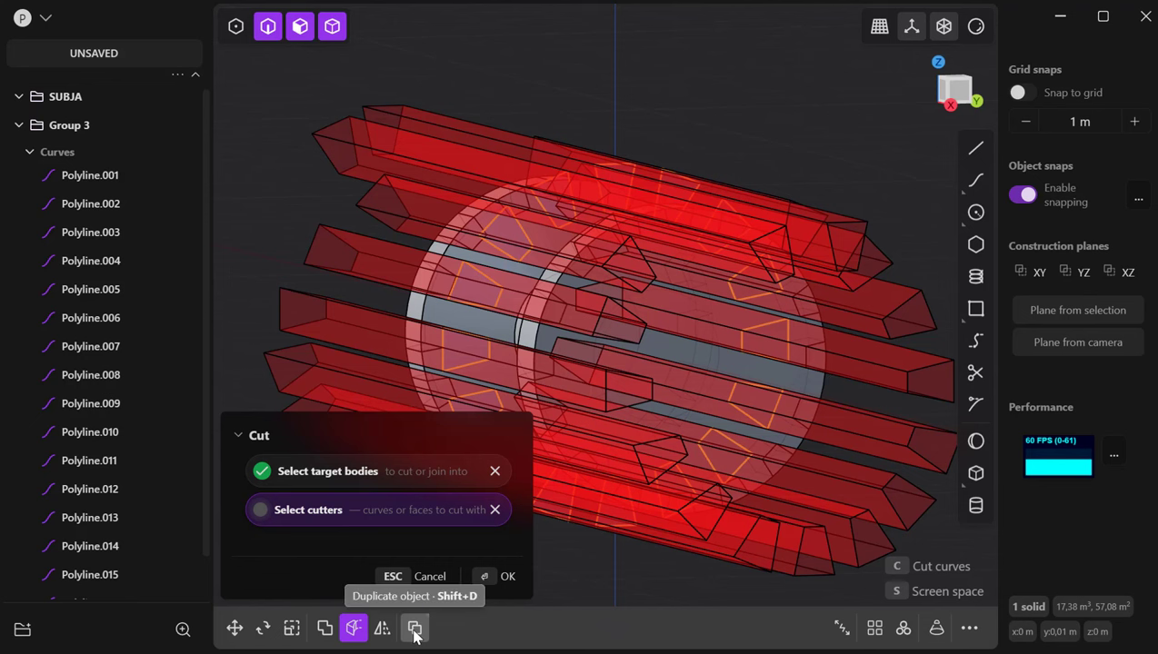
click(506, 578)
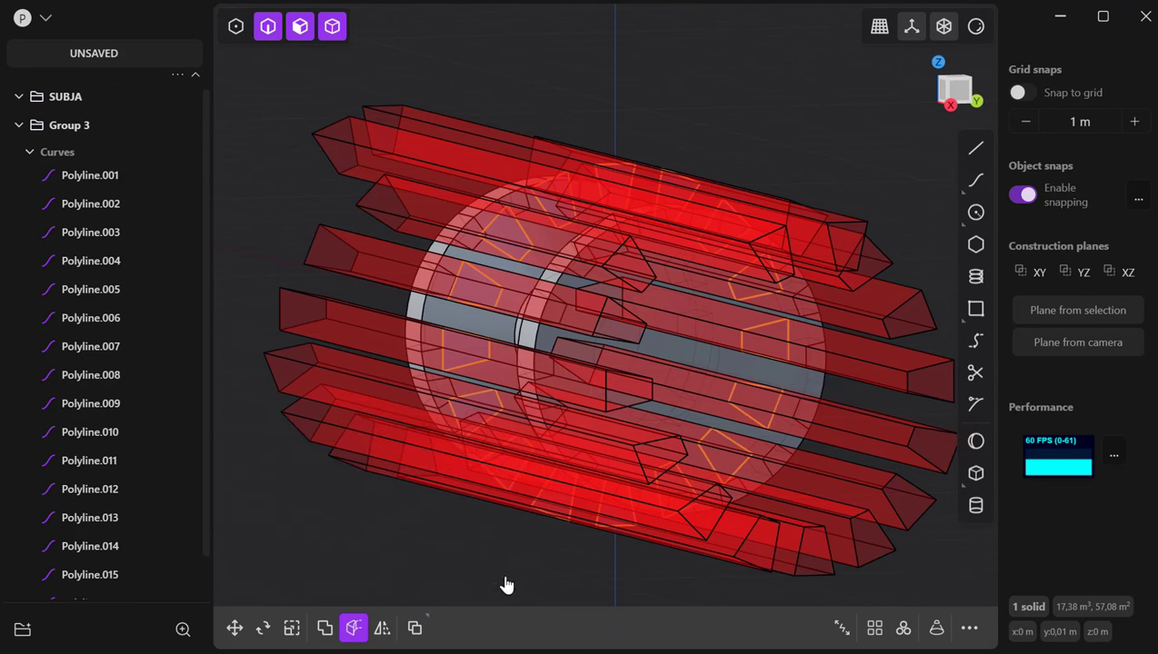
middle_drag(509, 569, 548, 569)
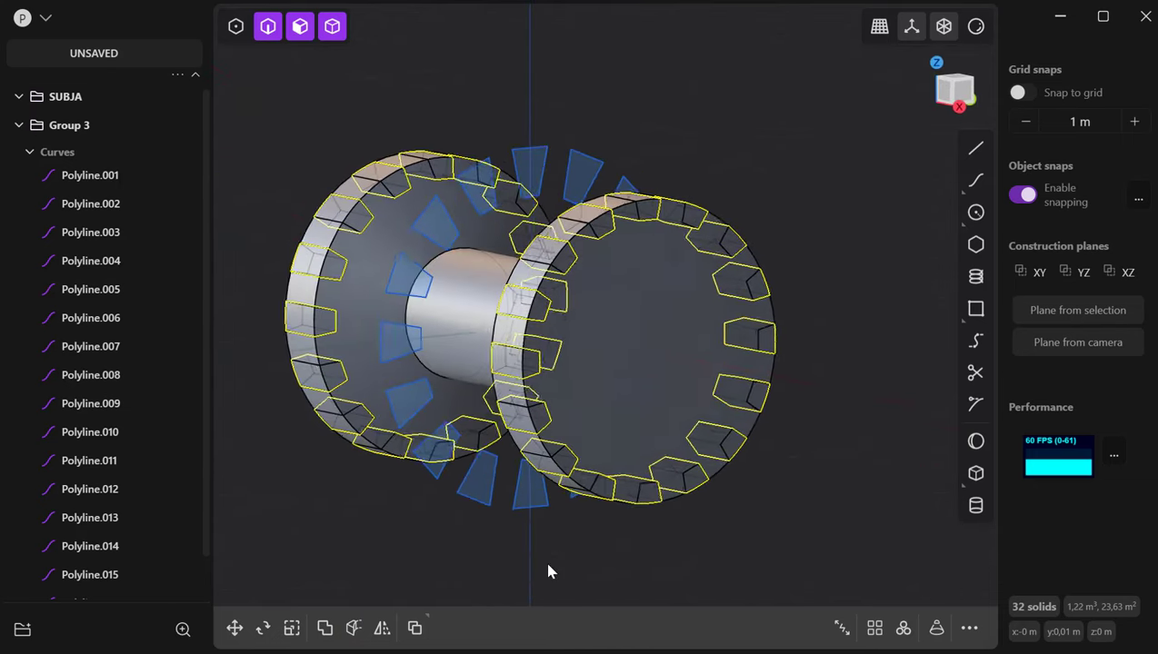
Step: Delete the 16 tooth outline curves from Group 3 and inspect the cut spool body by selecting and deselecting it
click(60, 153)
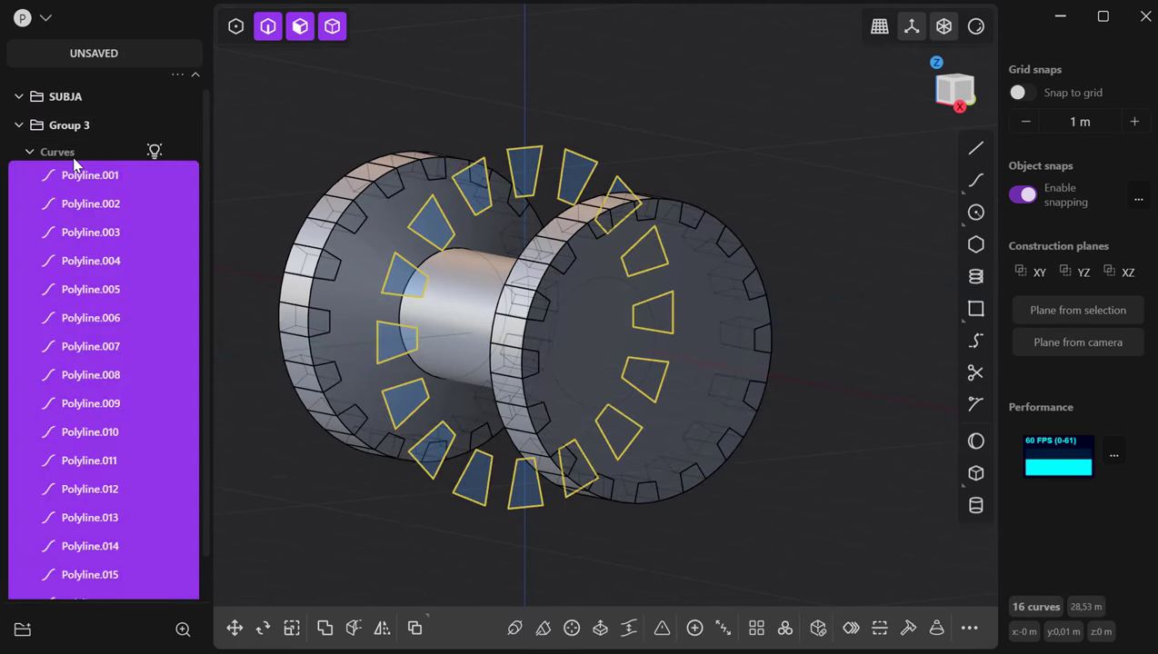
key(Delete)
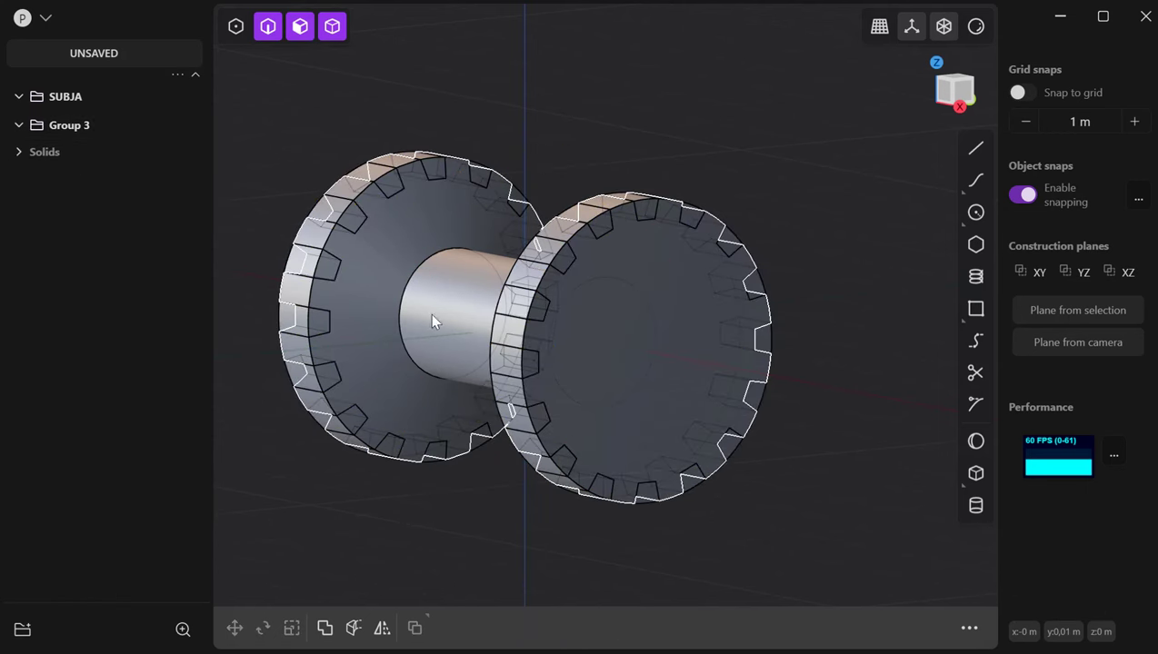
click(354, 217)
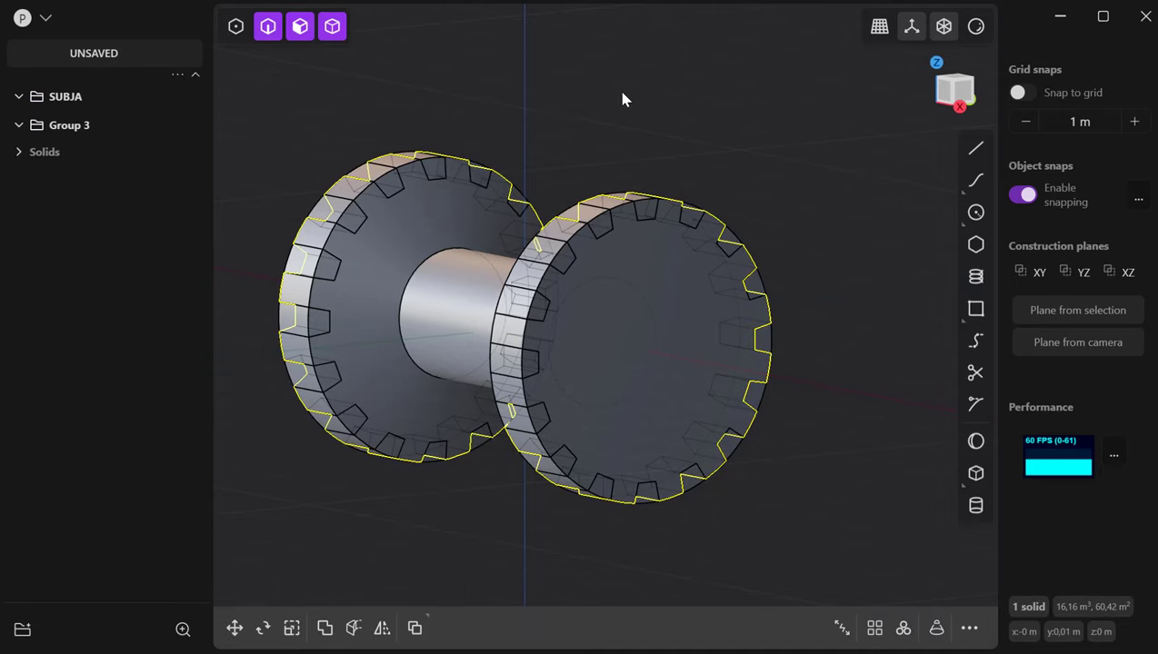
click(633, 108)
mouse_move(634, 110)
middle_down()
mouse_move(706, 178)
mouse_move(889, 130)
mouse_move(719, 163)
mouse_move(646, 150)
mouse_move(643, 122)
middle_up()
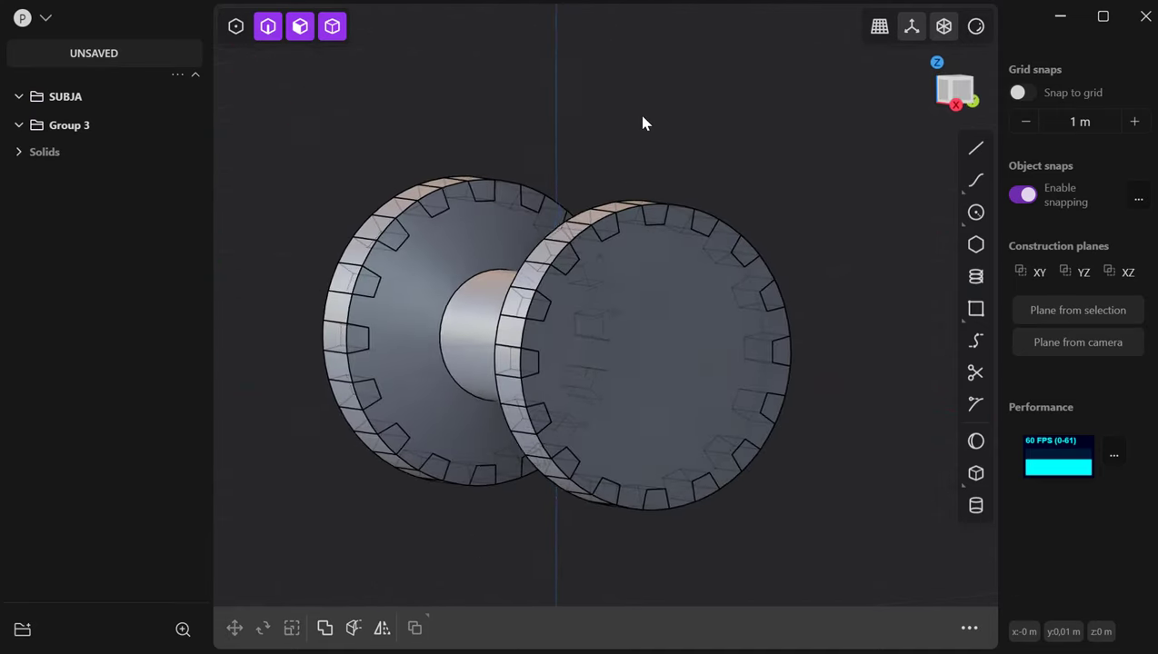
Step: Undo the deletion of the tooth outline curves and the cut through the spool
key(ctrl+a)
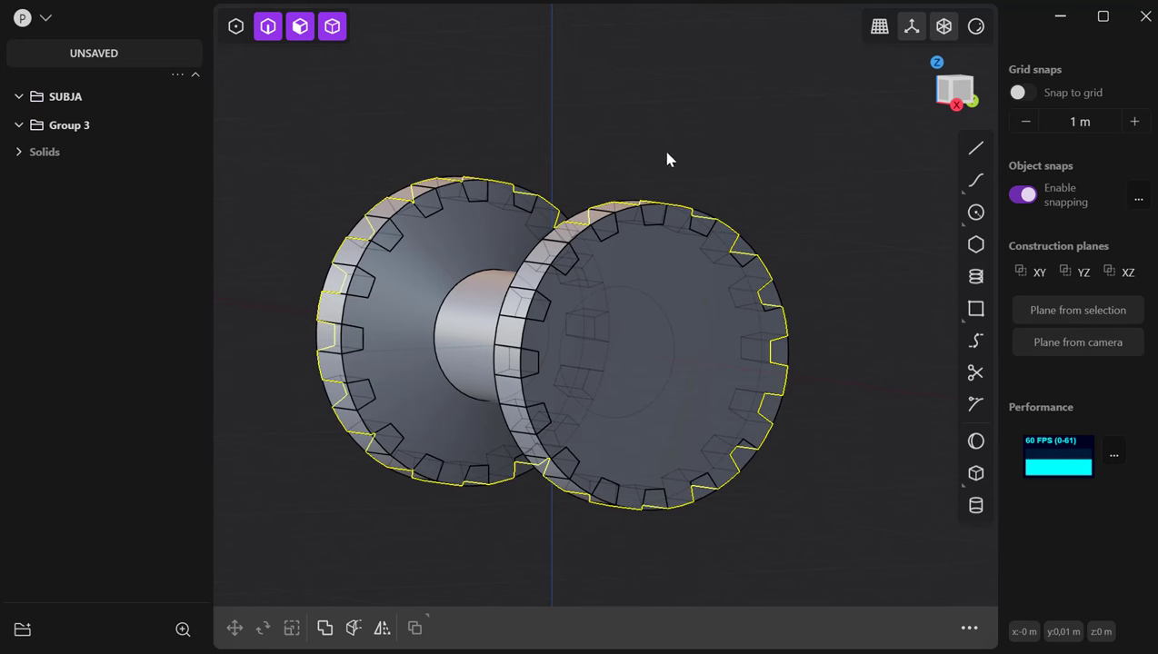
key(Escape)
key(ctrl+a)
key(Escape)
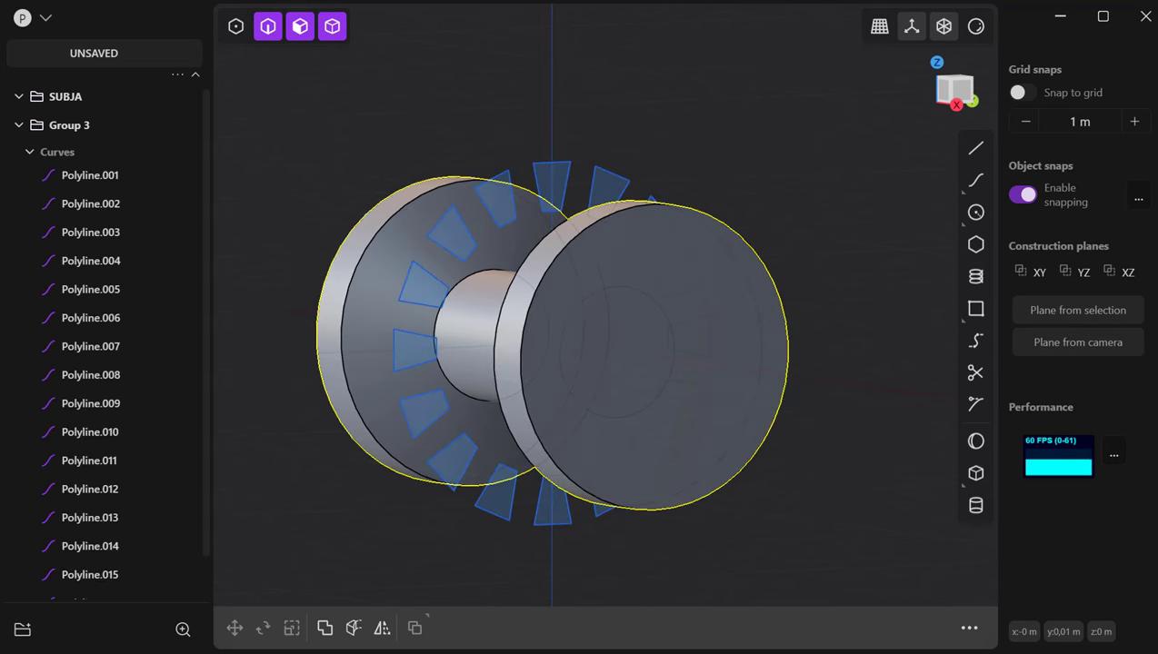